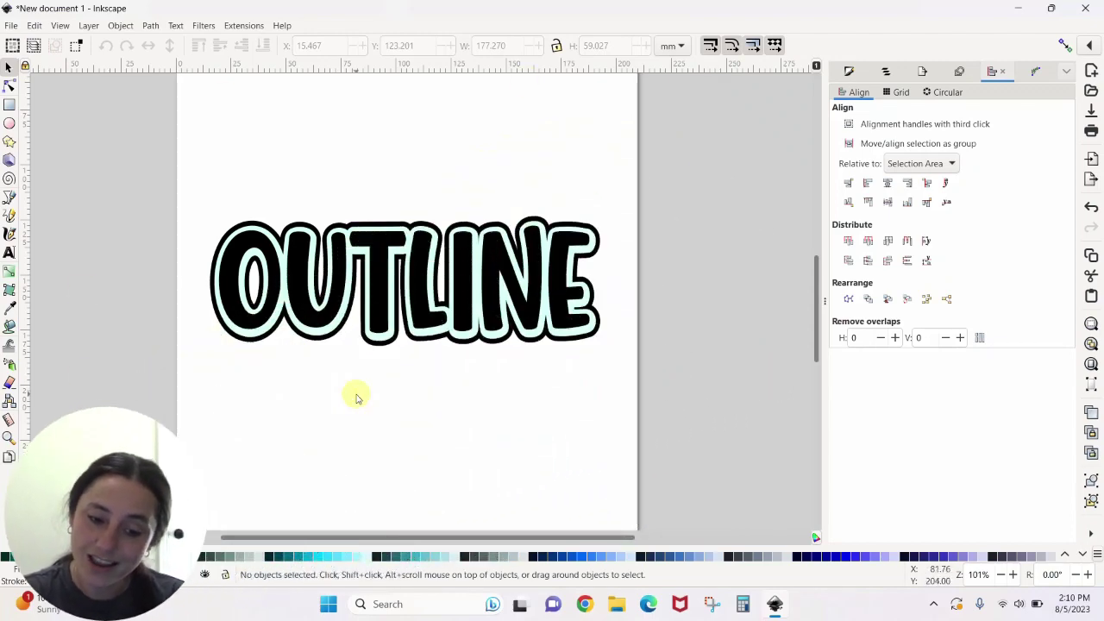
Pull the outline copy off the black backing, colour it dark blue, and place it back on
{"action": "left_click_drag", "start_coordinate": [488, 333], "coordinate": [535, 472]}
{"action": "left_click", "coordinate": [552, 561]}
{"action": "left_click_drag", "start_coordinate": [512, 301], "coordinate": [515, 253]}
{"action": "left_click_drag", "start_coordinate": [539, 461], "coordinate": [541, 280]}
Try a light #D7F4EE fill, realign the copy, return it to dark blue, then delete it
{"action": "left_click", "coordinate": [219, 556]}
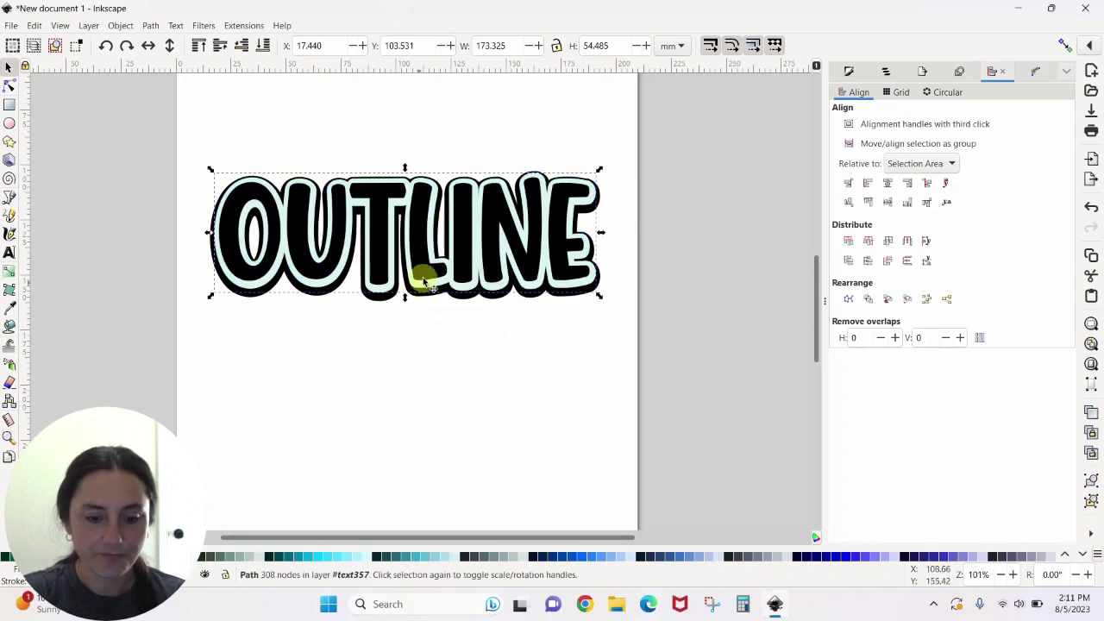
{"action": "left_click_drag", "start_coordinate": [458, 285], "coordinate": [496, 460]}
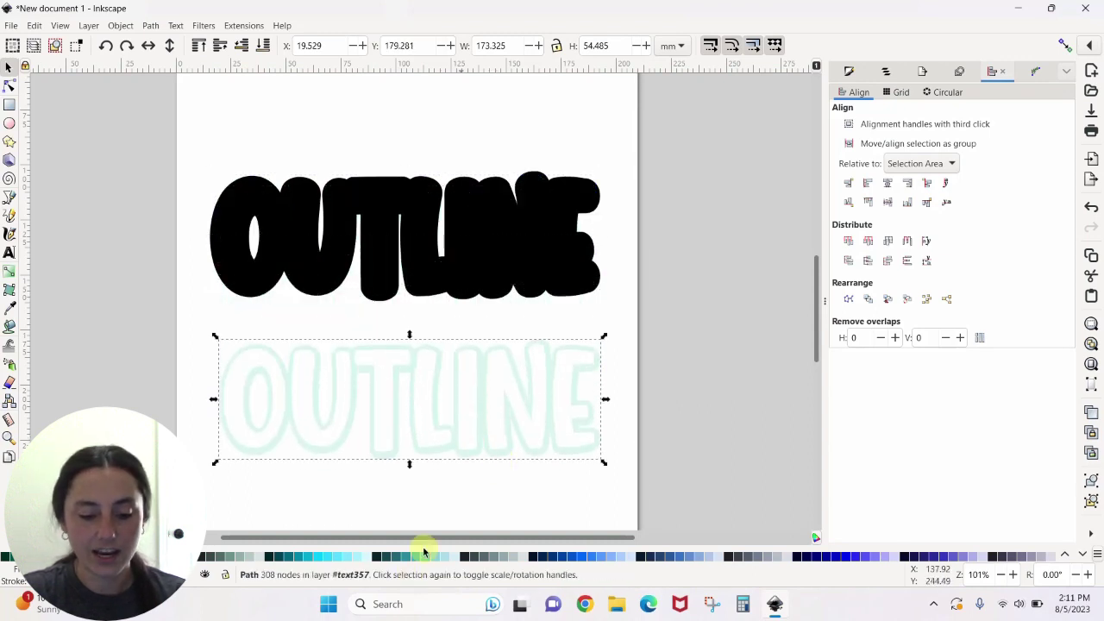
{"action": "left_click", "coordinate": [547, 560]}
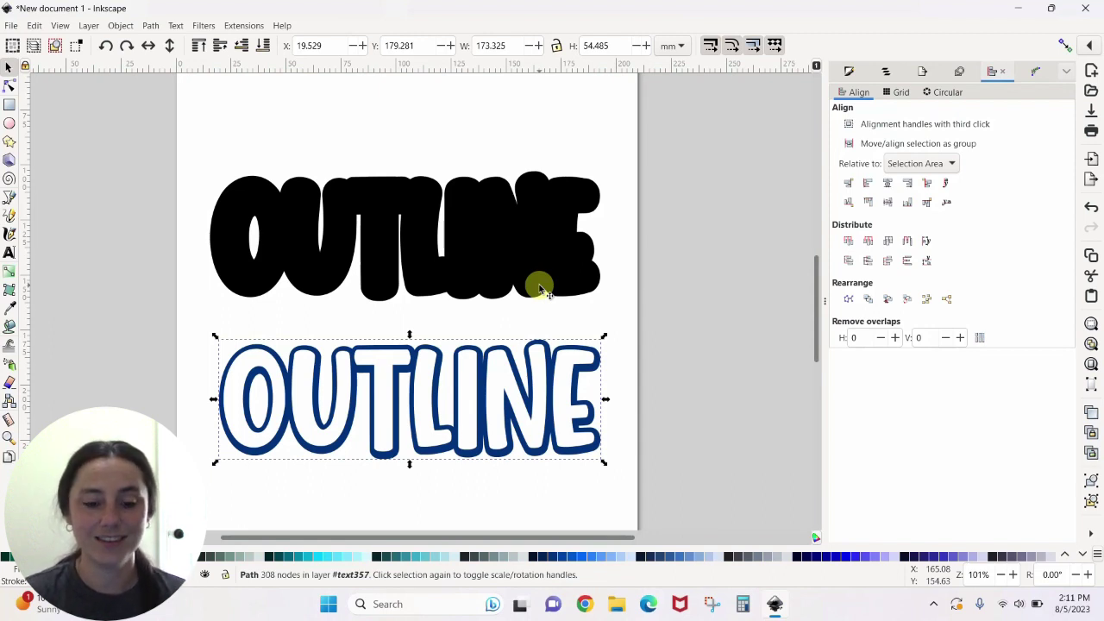
{"action": "key", "text": "Delete"}
{"action": "left_click", "coordinate": [500, 236]}
{"action": "key", "text": "Delete"}
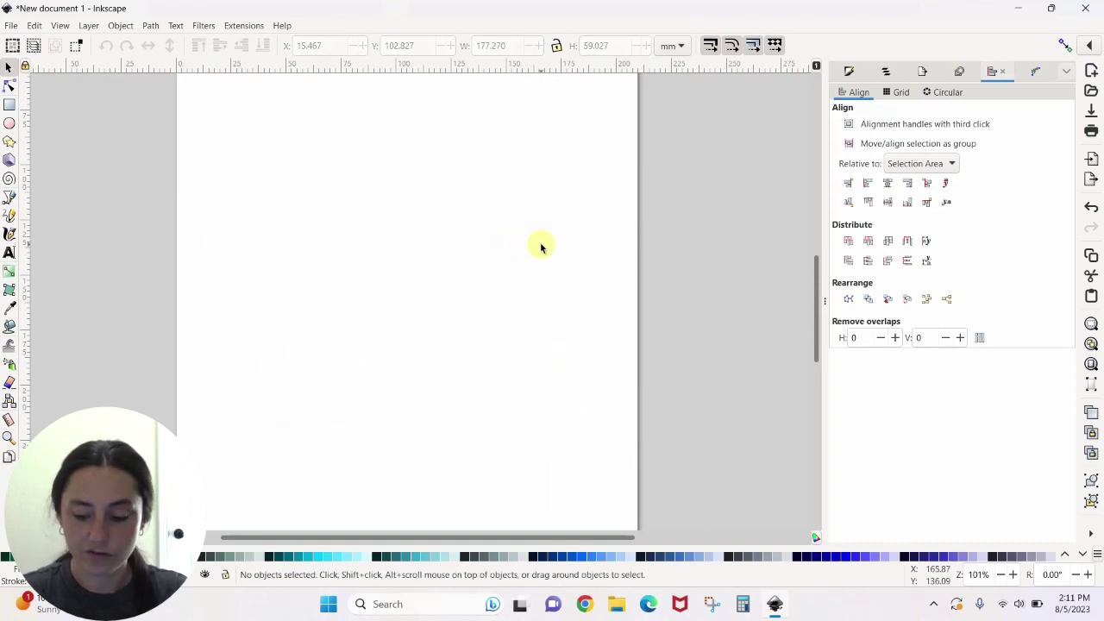
{"action": "key", "text": "minus"}
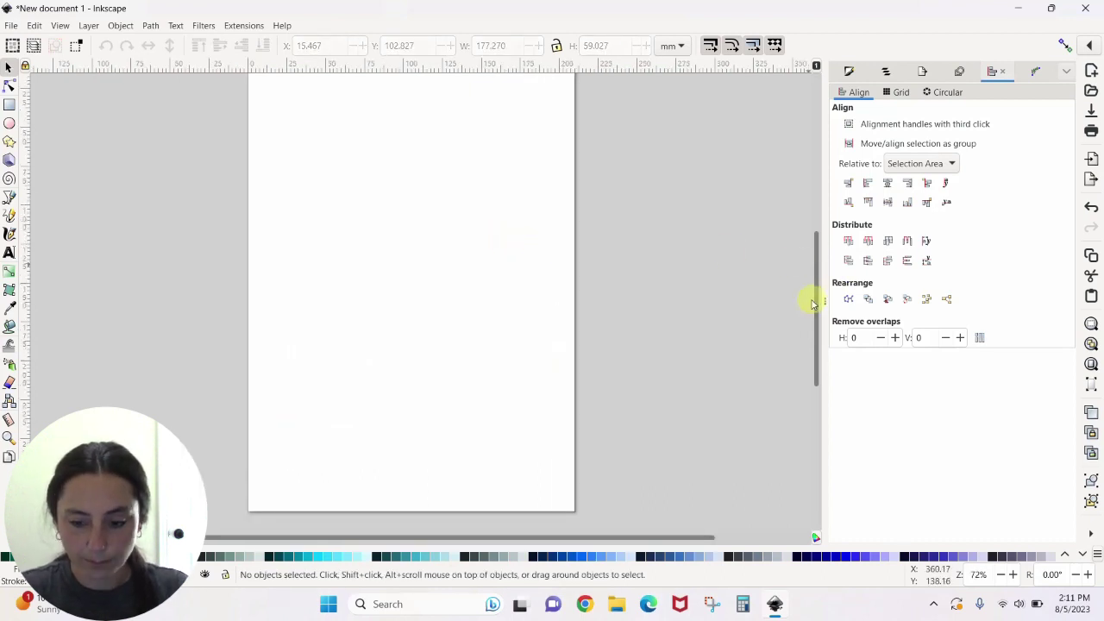
{"action": "mouse_move", "coordinate": [814, 300]}
{"action": "left_mouse_down"}
{"action": "mouse_move", "coordinate": [818, 280]}
{"action": "mouse_move", "coordinate": [821, 296]}
{"action": "left_mouse_up"}
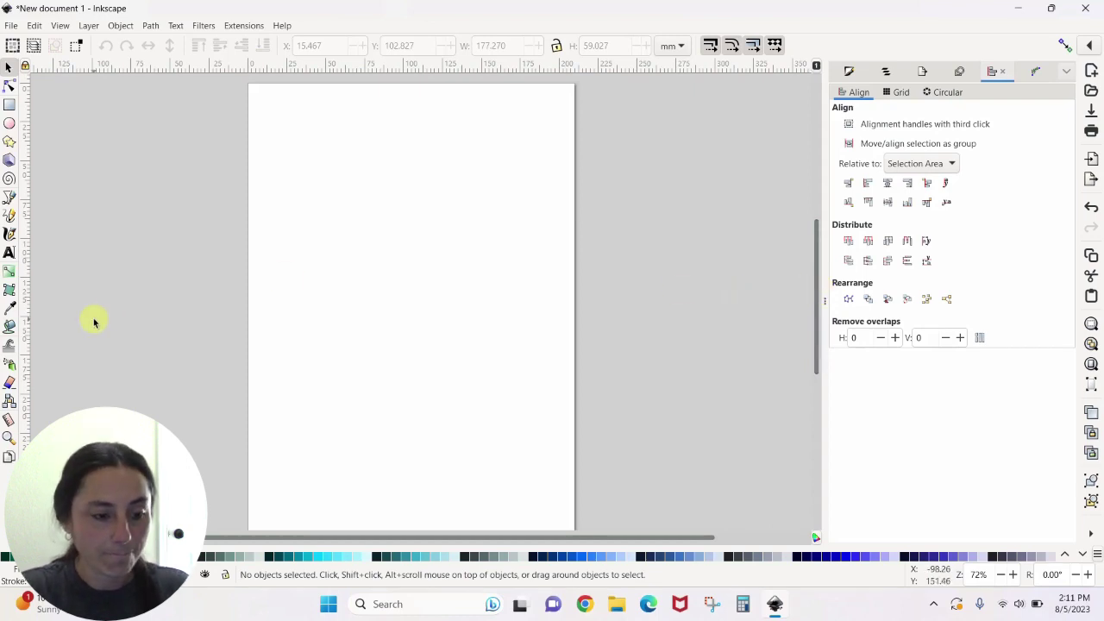
Create a text object near the page centre and type OUTLINE
{"action": "key", "text": "t"}
{"action": "left_click", "coordinate": [452, 279]}
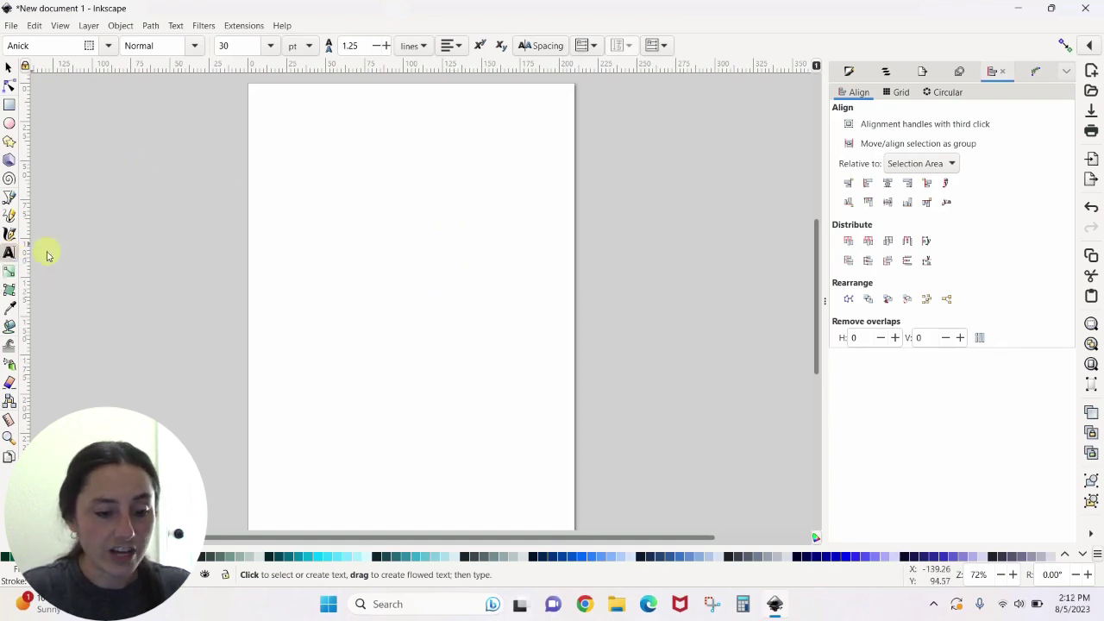
{"action": "left_click", "coordinate": [343, 257]}
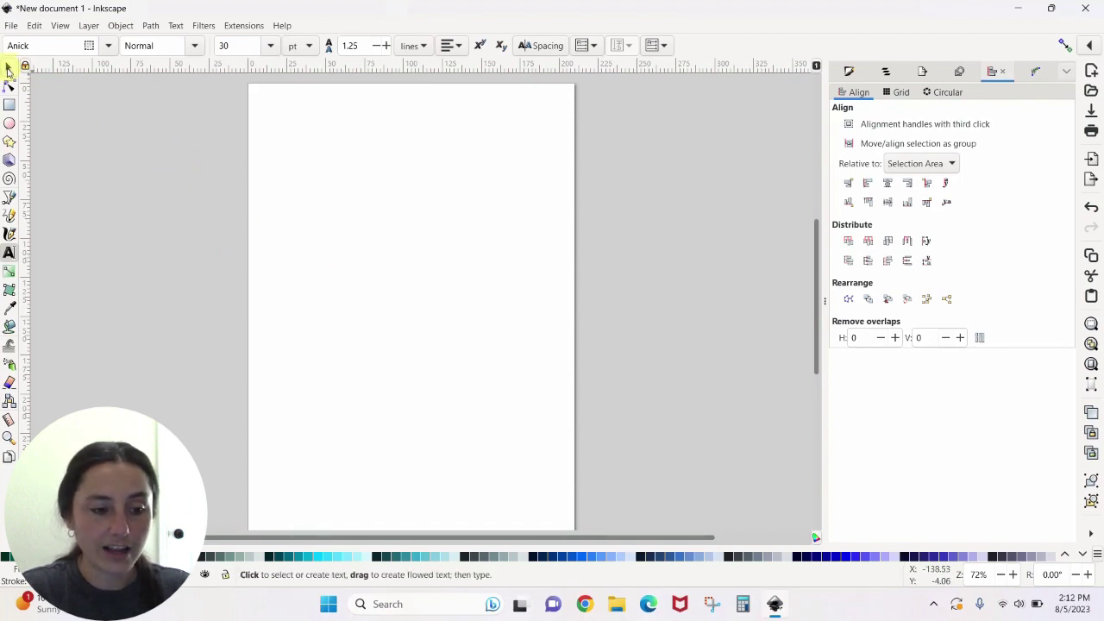
{"action": "left_click", "coordinate": [8, 66]}
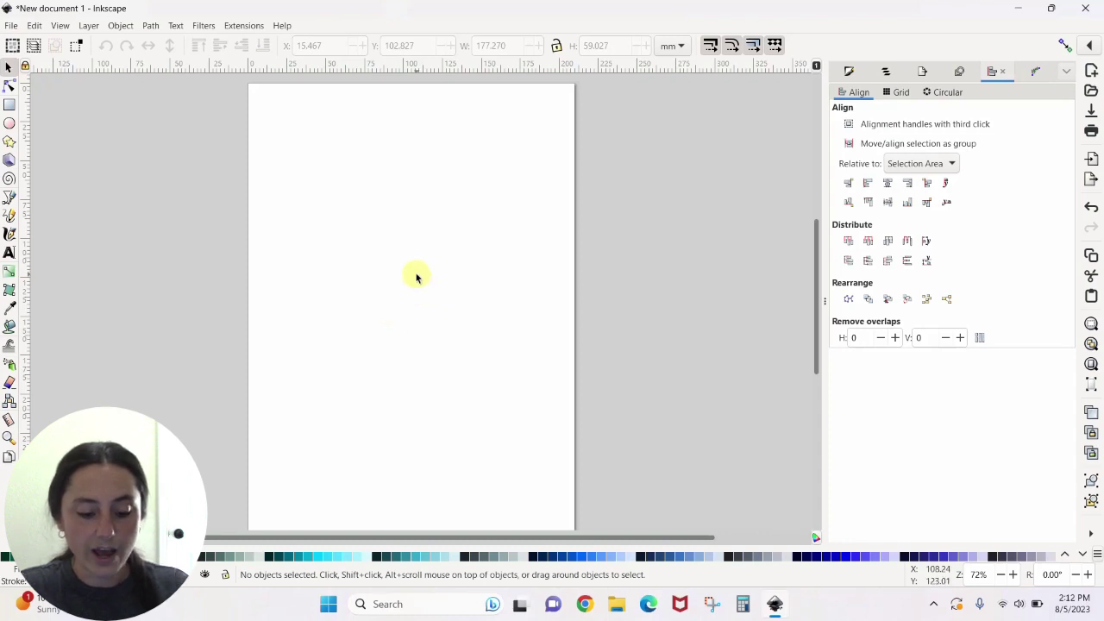
{"action": "key", "text": "t"}
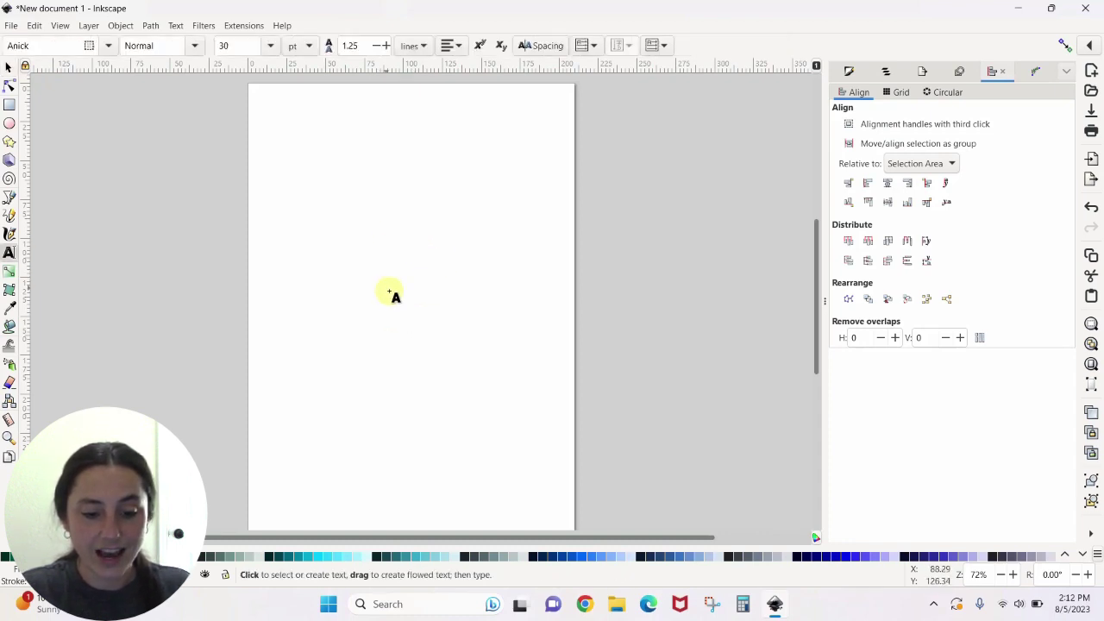
{"action": "left_click", "coordinate": [419, 260]}
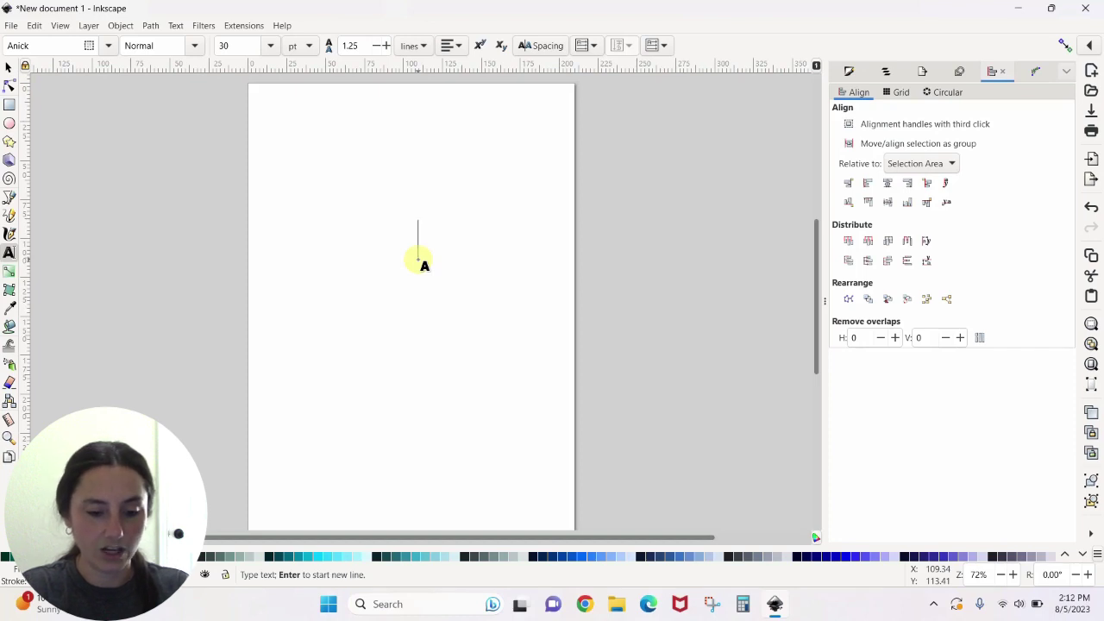
{"action": "type", "text": "OUTLINE"}
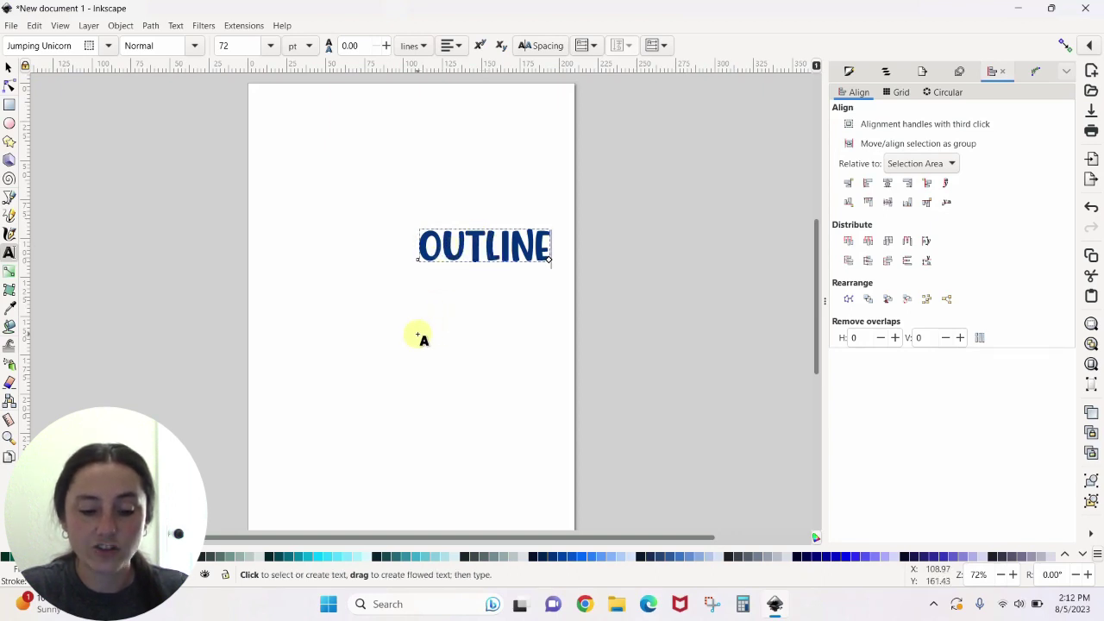
Select letters within the OUTLINE text, ending with the letters TL
{"action": "left_click_drag", "start_coordinate": [443, 250], "coordinate": [595, 286]}
{"action": "left_click_drag", "start_coordinate": [534, 245], "coordinate": [402, 234]}
{"action": "left_click", "coordinate": [452, 242]}
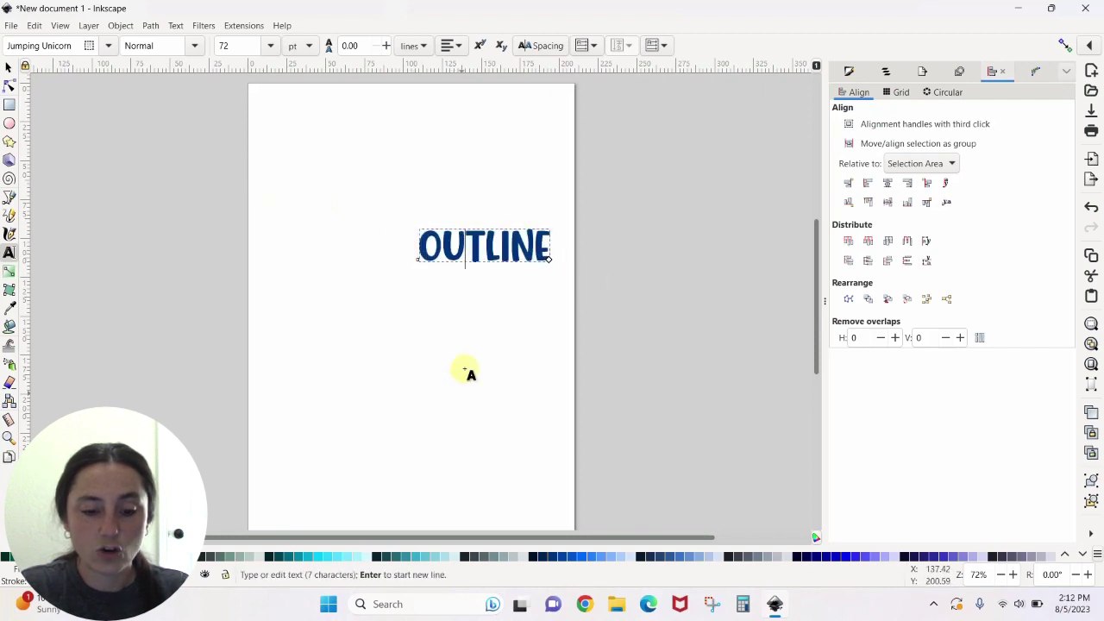
{"action": "left_click_drag", "start_coordinate": [503, 245], "coordinate": [466, 246]}
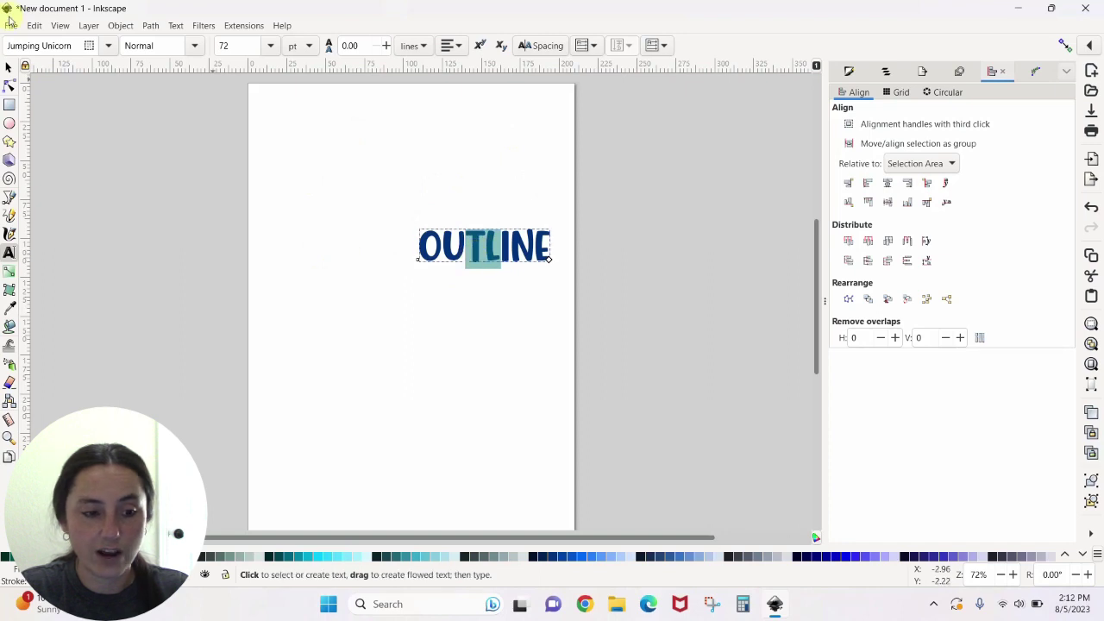
Scale the OUTLINE text proportionally to 188.259 × 56.142 mm and move it near the page top
{"action": "left_click", "coordinate": [9, 69]}
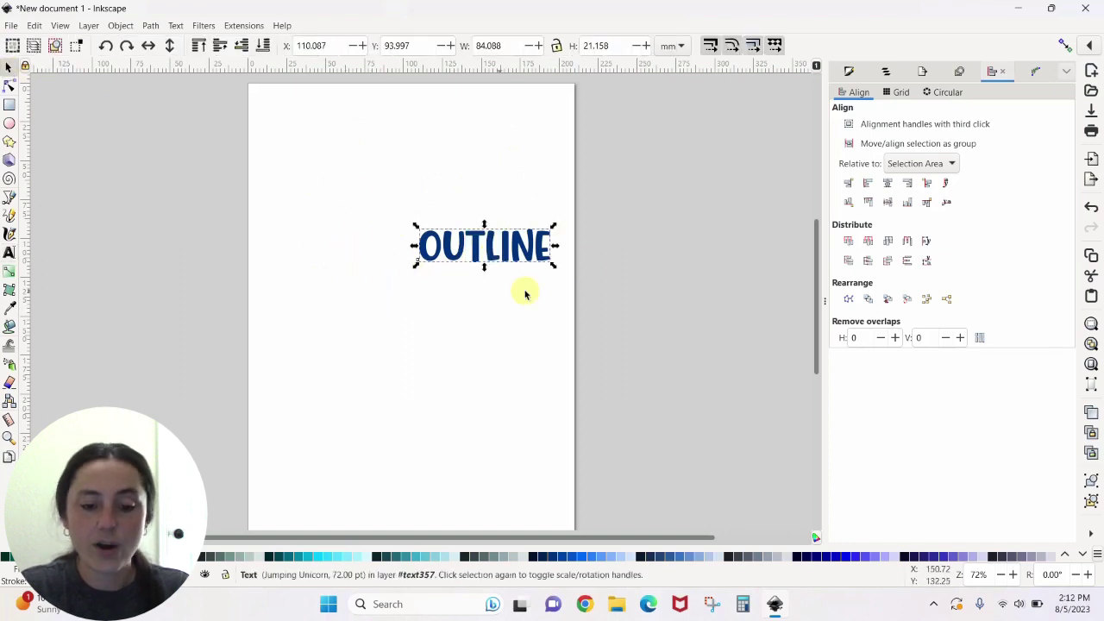
{"action": "left_click_drag", "start_coordinate": [415, 270], "coordinate": [251, 320]}
{"action": "left_click", "coordinate": [556, 45]}
{"action": "mouse_move", "coordinate": [553, 226]}
{"action": "left_mouse_down"}
{"action": "mouse_move", "coordinate": [687, 146]}
{"action": "mouse_move", "coordinate": [597, 215]}
{"action": "mouse_move", "coordinate": [480, 263]}
{"action": "mouse_move", "coordinate": [675, 167]}
{"action": "mouse_move", "coordinate": [552, 226]}
{"action": "left_mouse_up"}
{"action": "left_click_drag", "start_coordinate": [515, 291], "coordinate": [515, 244]}
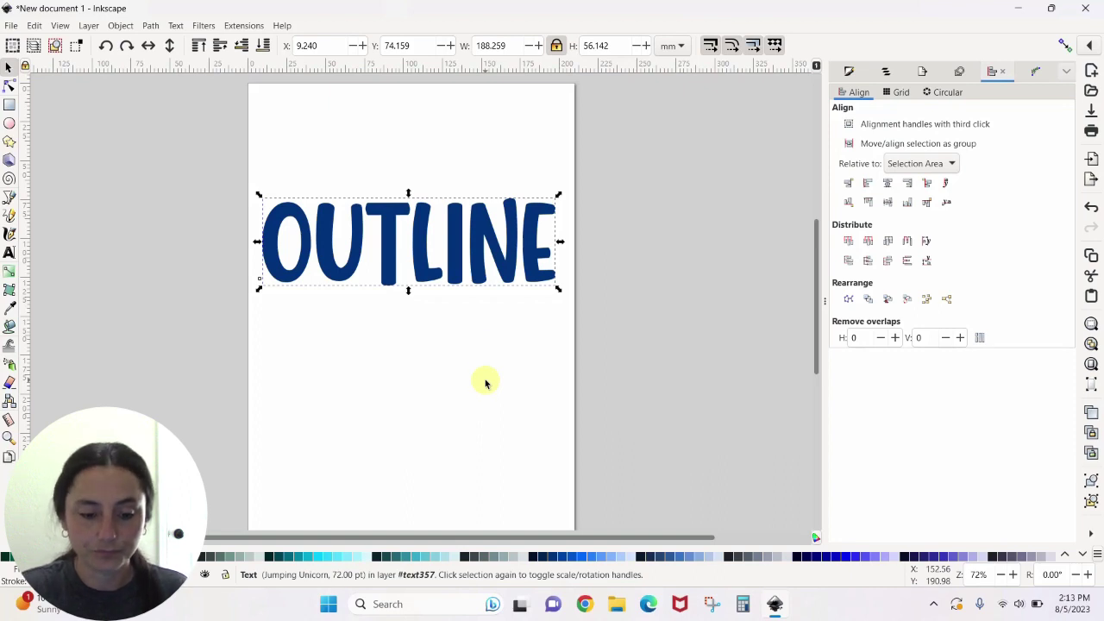
Nudge the OUTLINE text lower and convert it to paths with Object to Path
{"action": "left_click_drag", "start_coordinate": [434, 246], "coordinate": [430, 285]}
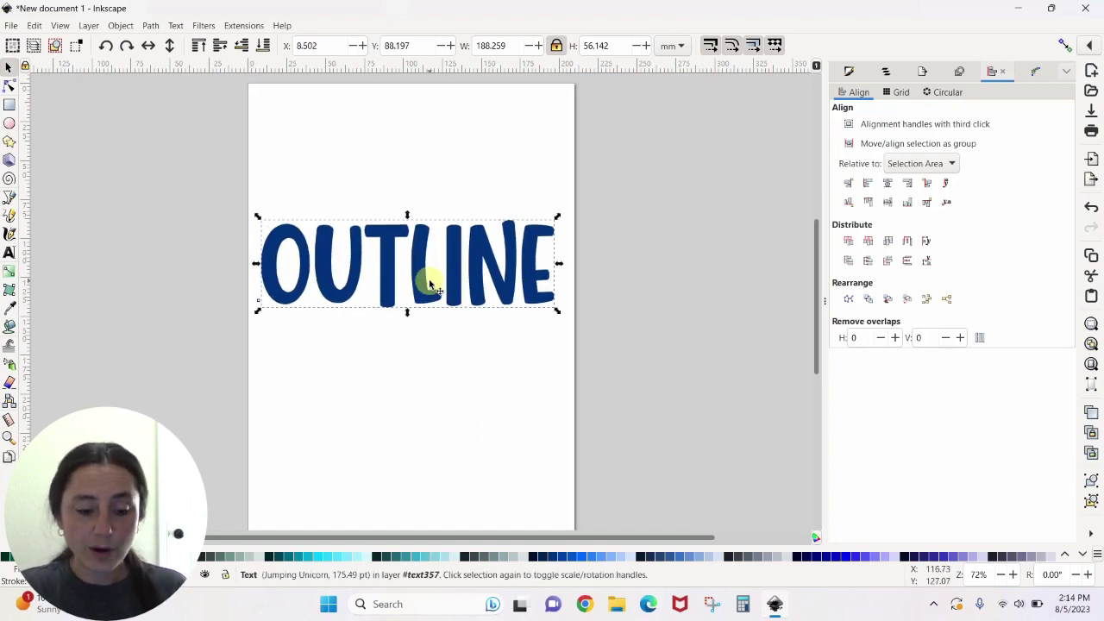
{"action": "left_click", "coordinate": [419, 278]}
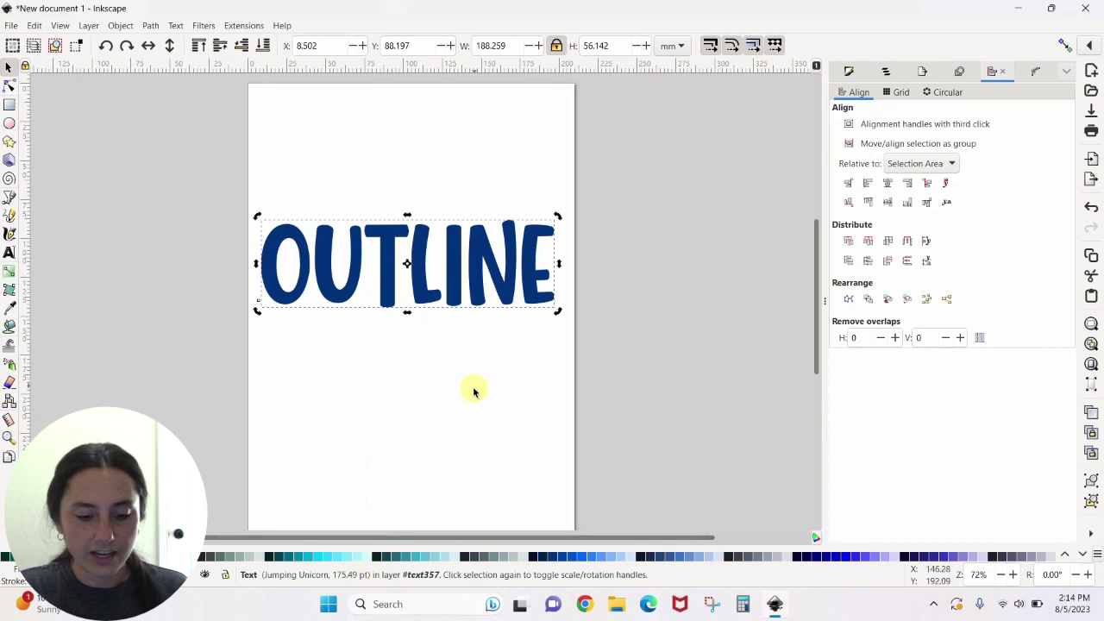
{"action": "scroll", "coordinate": [472, 391], "scroll_direction": "up", "scroll_amount": 4}
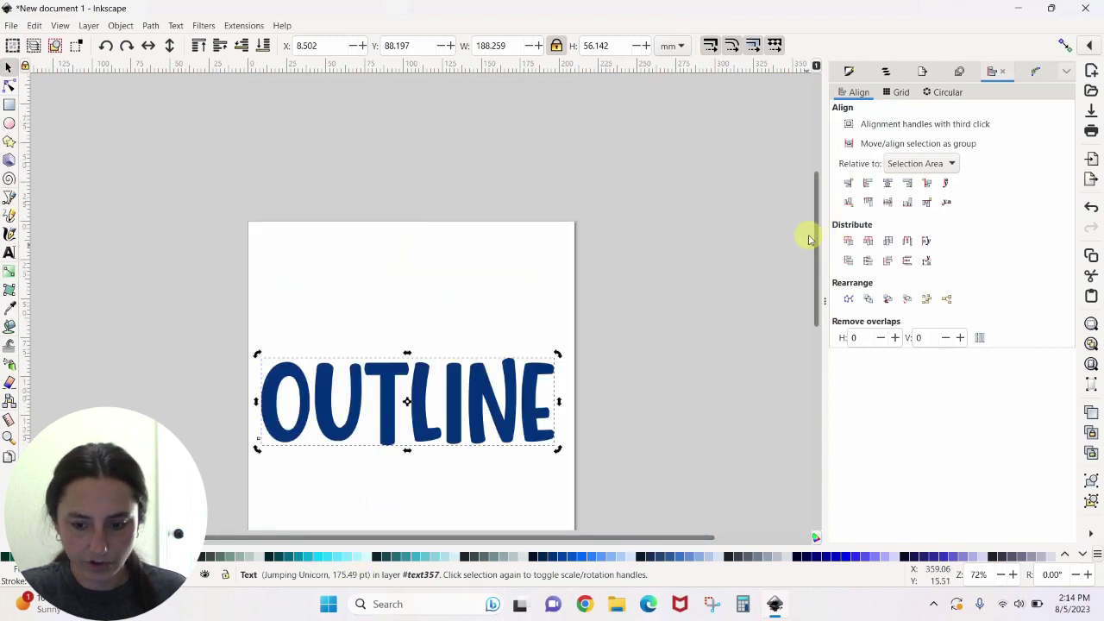
{"action": "left_click_drag", "start_coordinate": [813, 239], "coordinate": [813, 299]}
{"action": "left_click", "coordinate": [402, 144]}
{"action": "left_click", "coordinate": [385, 285]}
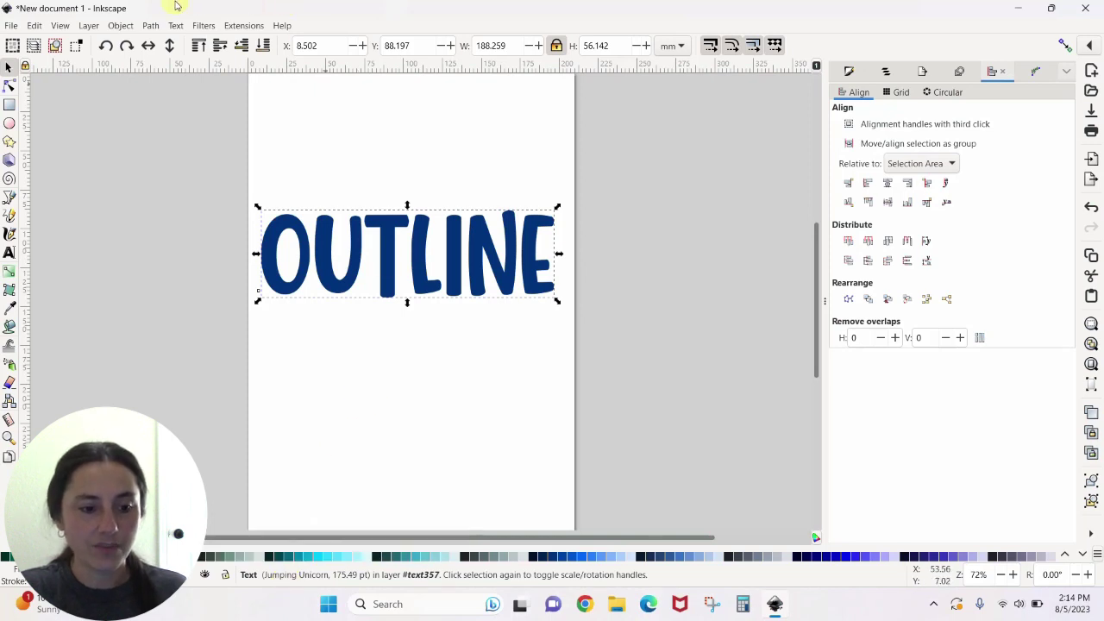
{"action": "left_click", "coordinate": [150, 25]}
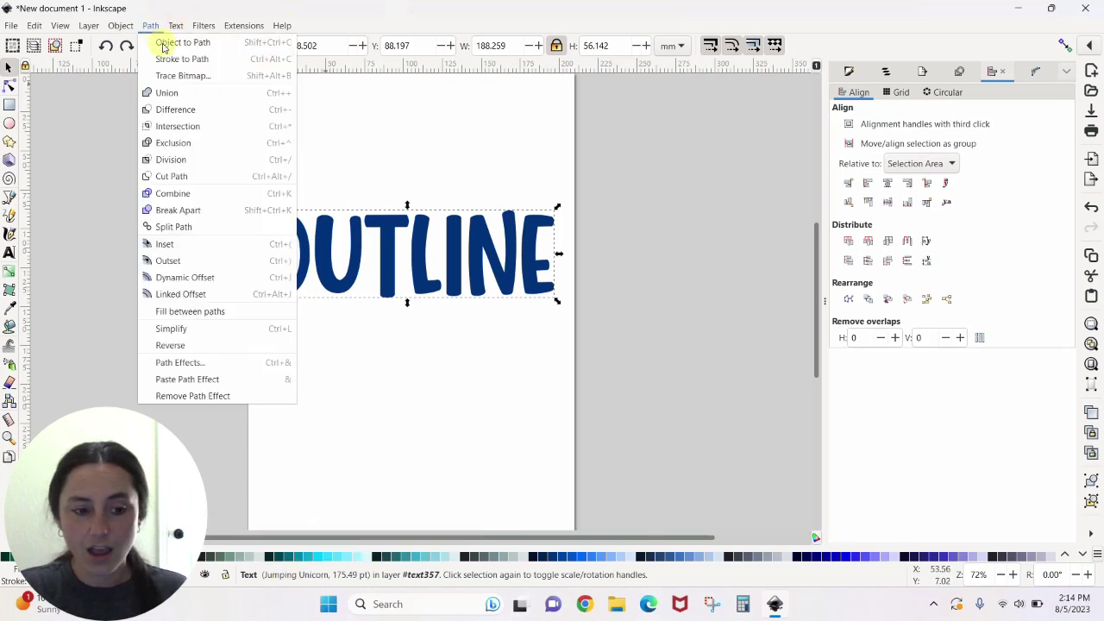
{"action": "left_click", "coordinate": [157, 41]}
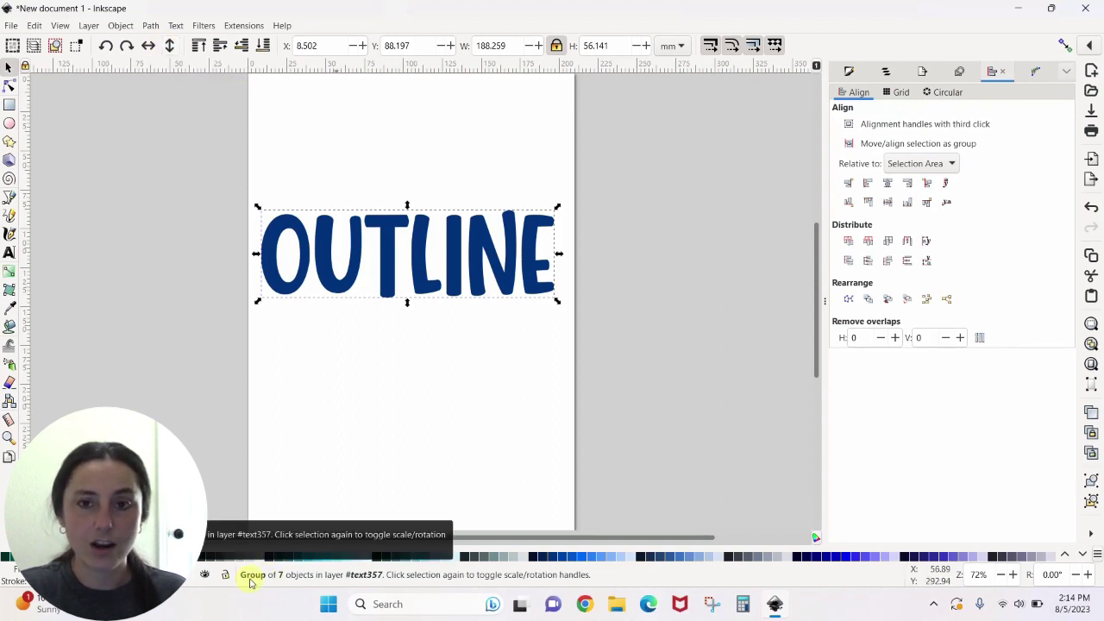
Enter the letter group and pick the O, U and T letter paths
{"action": "double_click", "coordinate": [266, 276]}
{"action": "left_click", "coordinate": [268, 279]}
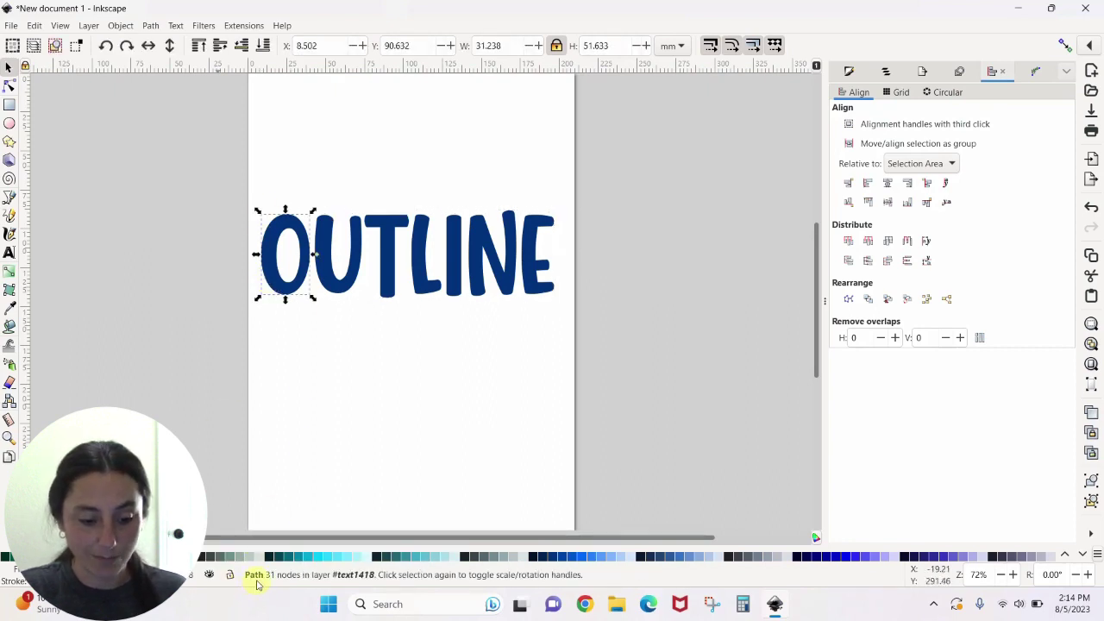
{"action": "left_click", "coordinate": [336, 279]}
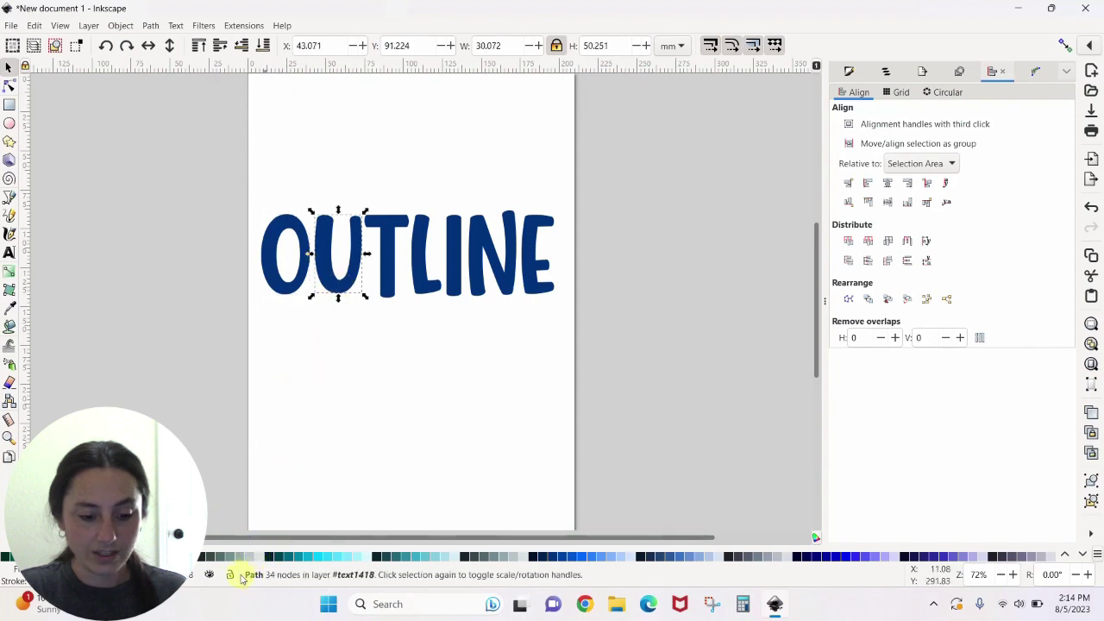
{"action": "left_click", "coordinate": [387, 278]}
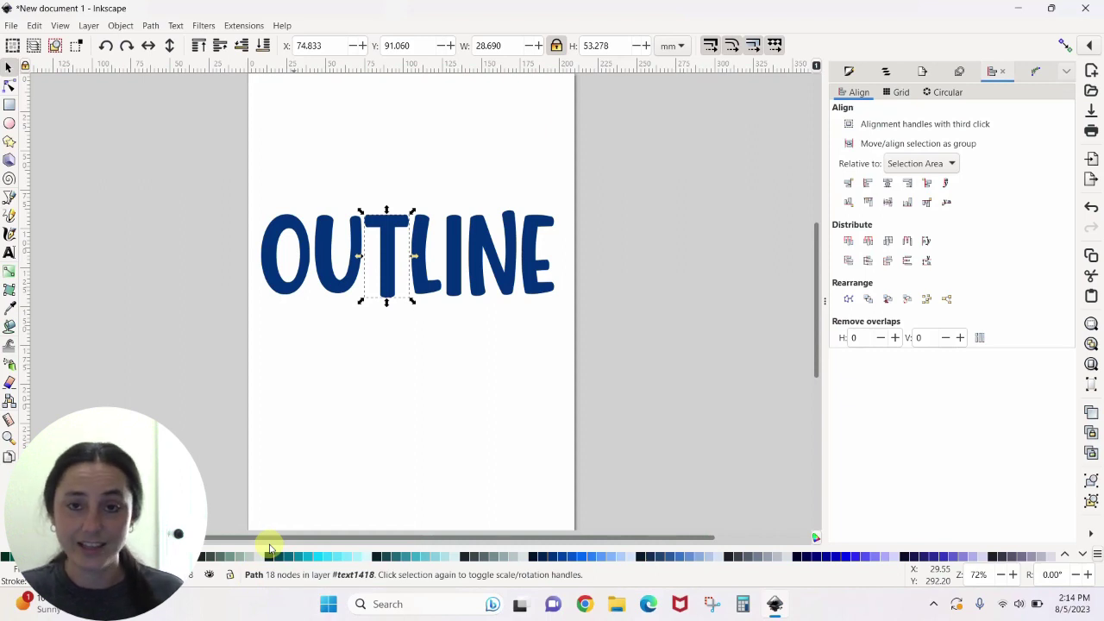
{"action": "left_click", "coordinate": [329, 506]}
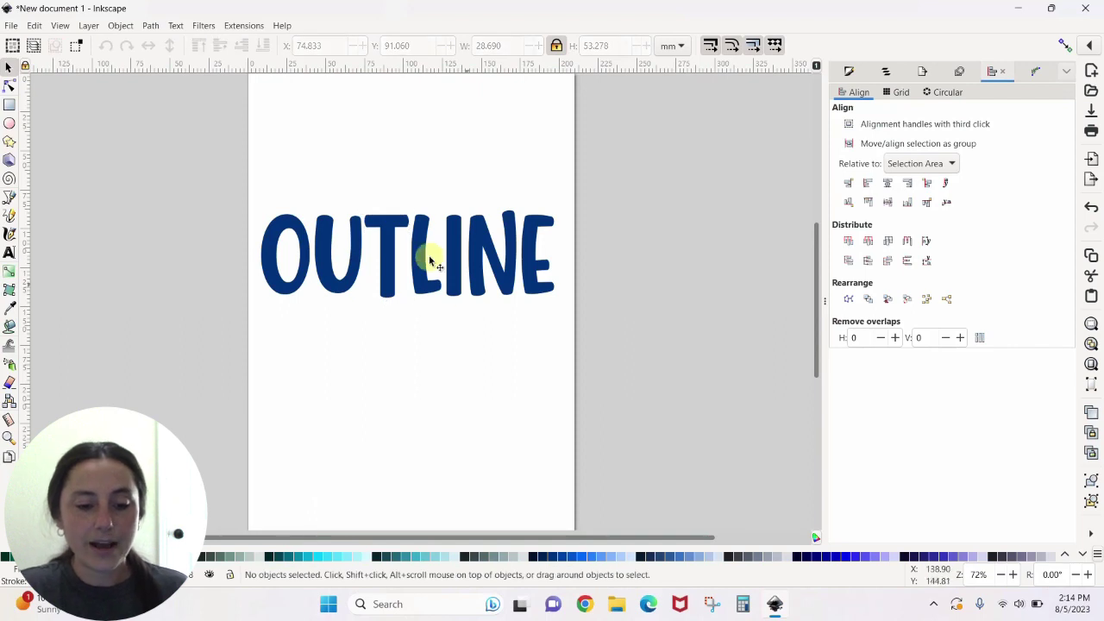
Select each of the seven letter paths, then rubber-band select them all together
{"action": "left_click", "coordinate": [281, 257]}
{"action": "left_click", "coordinate": [326, 267]}
{"action": "left_click", "coordinate": [388, 283]}
{"action": "left_click", "coordinate": [432, 286]}
{"action": "left_click", "coordinate": [456, 280]}
{"action": "left_click", "coordinate": [515, 287]}
{"action": "left_click", "coordinate": [529, 289]}
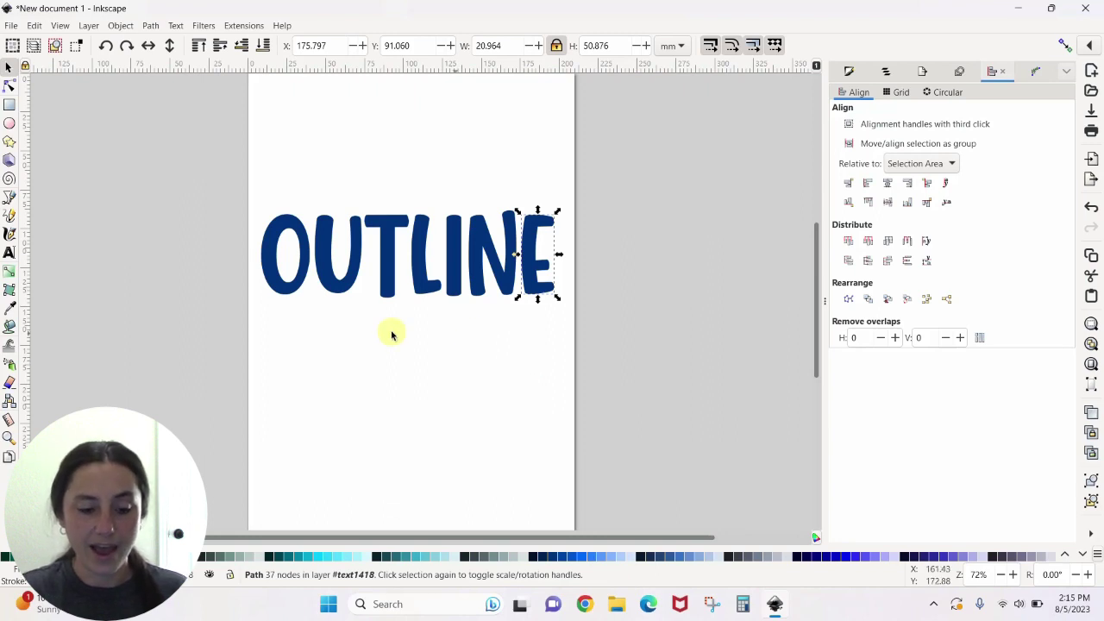
{"action": "left_click", "coordinate": [407, 408]}
{"action": "left_click_drag", "start_coordinate": [219, 145], "coordinate": [646, 335]}
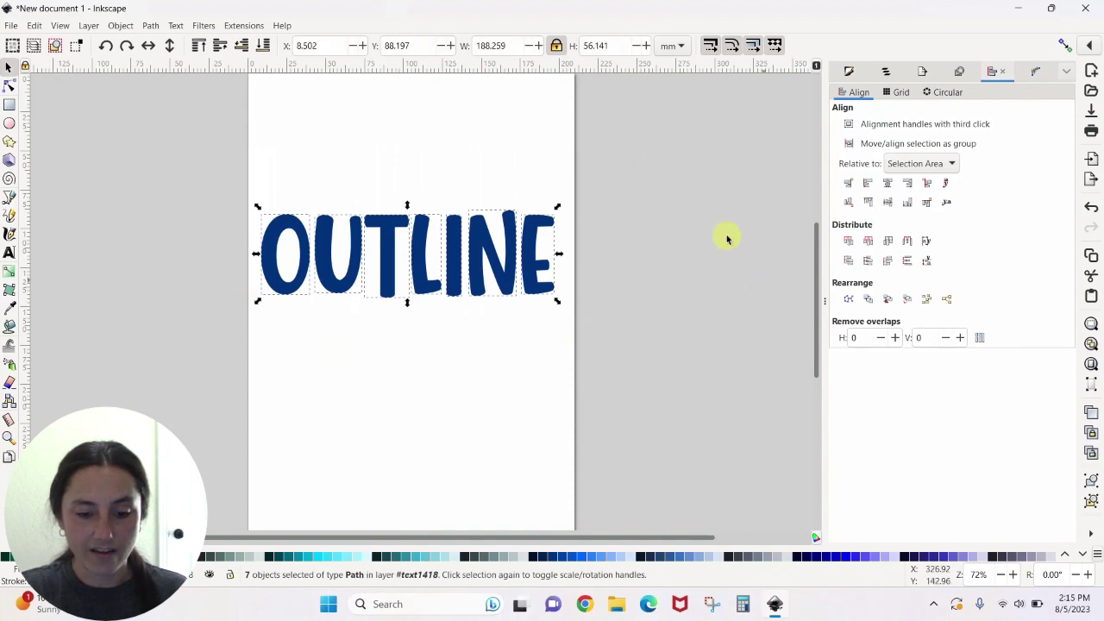
Union the selected letters into one OUTLINE path and shift it slightly
{"action": "left_click", "coordinate": [150, 26]}
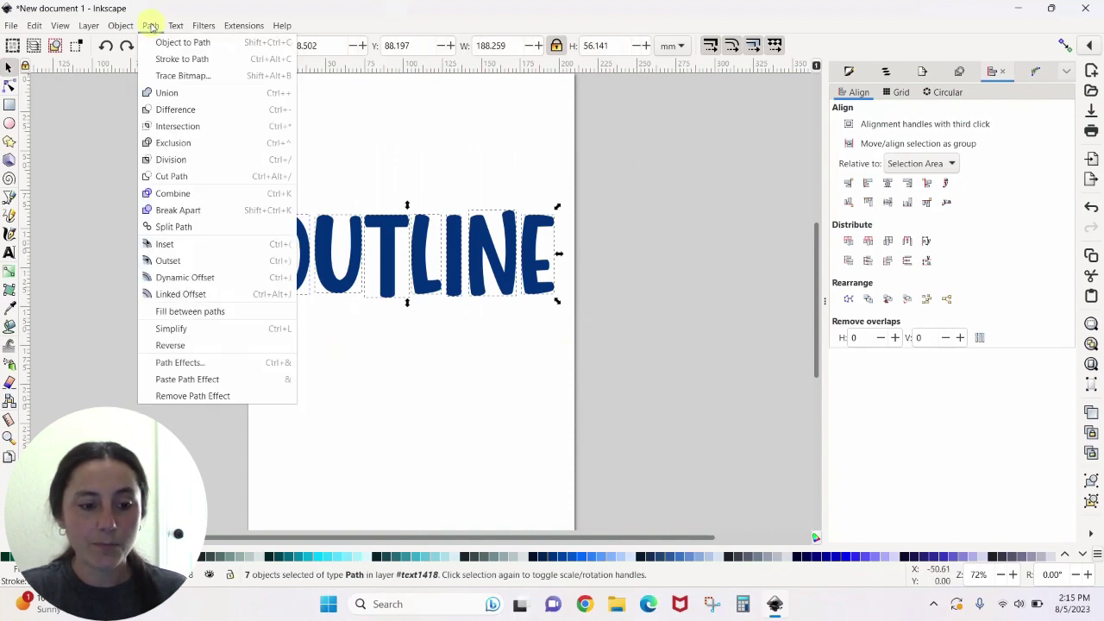
{"action": "left_click", "coordinate": [145, 94]}
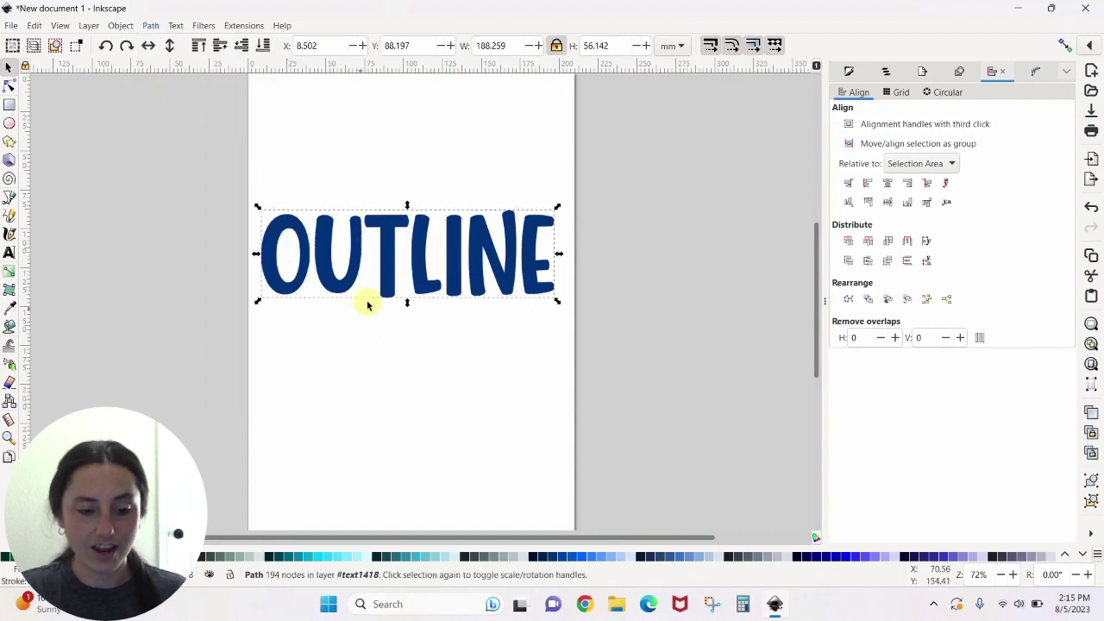
{"action": "mouse_move", "coordinate": [394, 274]}
{"action": "left_mouse_down"}
{"action": "mouse_move", "coordinate": [387, 192]}
{"action": "mouse_move", "coordinate": [396, 269]}
{"action": "left_mouse_up"}
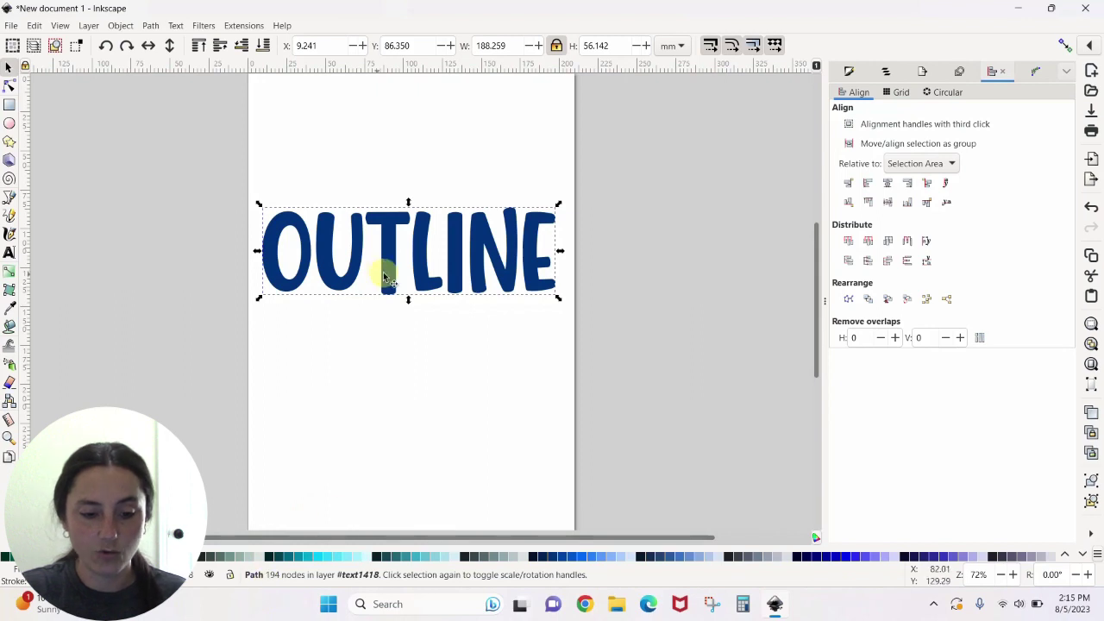
Inspect the merged path's nodes, then move it and delete it
{"action": "key", "text": "n"}
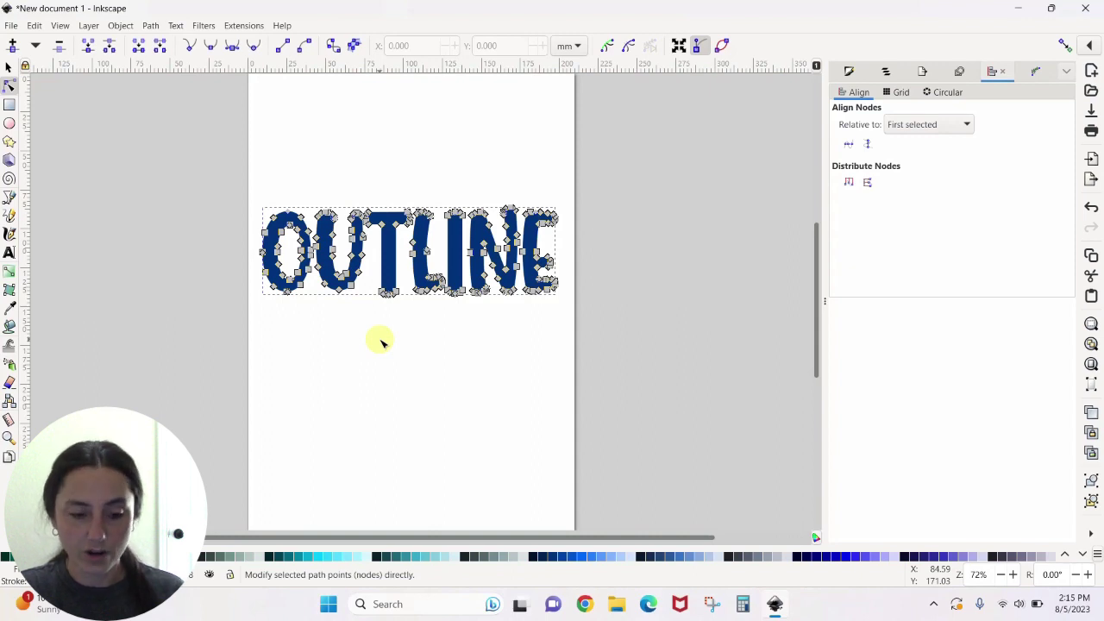
{"action": "left_click", "coordinate": [9, 66]}
{"action": "mouse_move", "coordinate": [380, 281]}
{"action": "left_mouse_down"}
{"action": "mouse_move", "coordinate": [389, 256]}
{"action": "mouse_move", "coordinate": [485, 267]}
{"action": "mouse_move", "coordinate": [419, 247]}
{"action": "mouse_move", "coordinate": [395, 274]}
{"action": "left_mouse_up"}
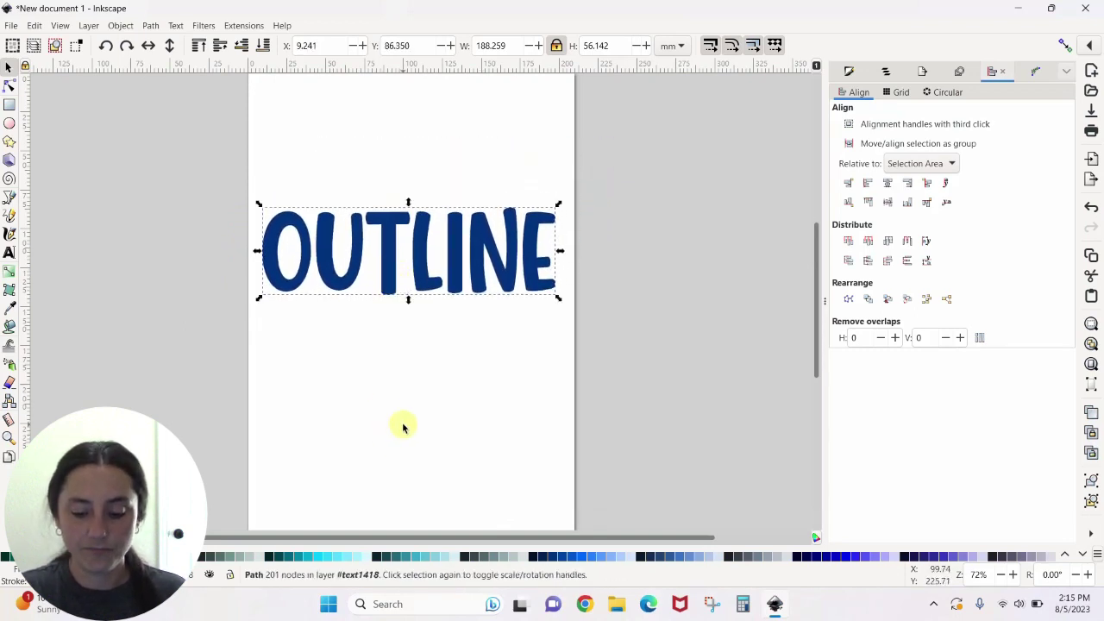
{"action": "key", "text": "Delete"}
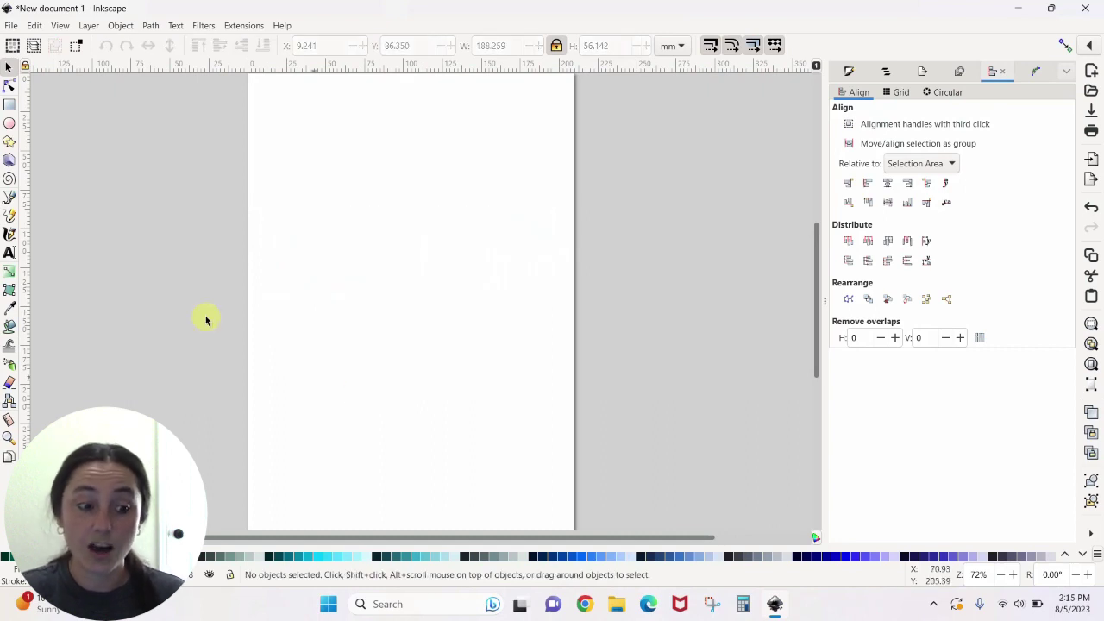
Type OUTLINE as new text, enlarge it, widen it across the page and squash its height
{"action": "left_click", "coordinate": [9, 252]}
{"action": "left_click", "coordinate": [357, 258]}
{"action": "type", "text": "OUTLINE"}
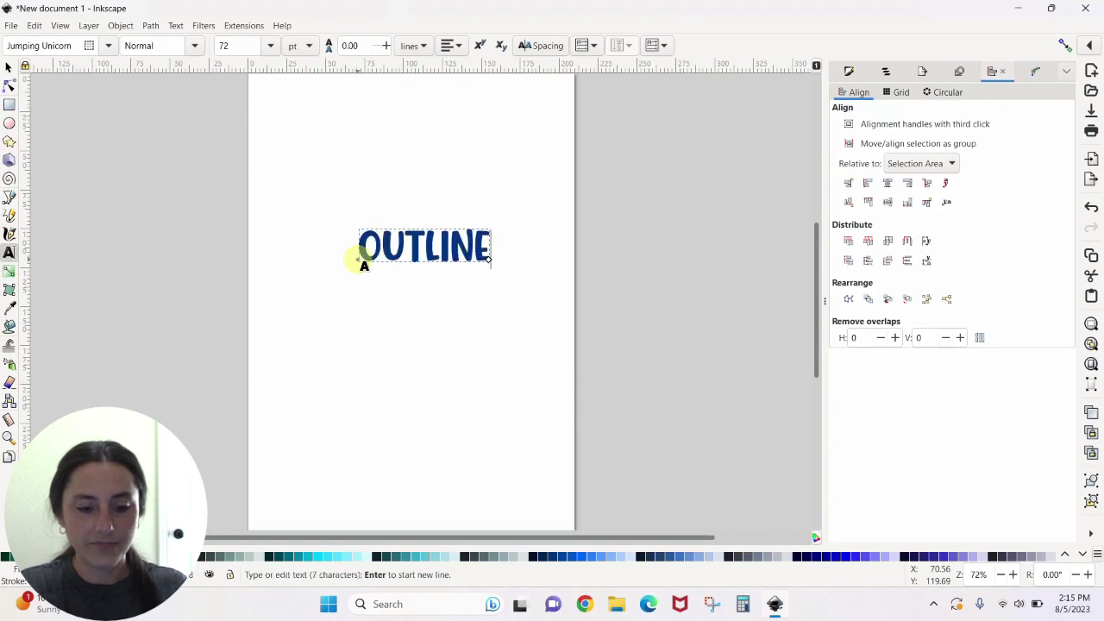
{"action": "left_click", "coordinate": [8, 69]}
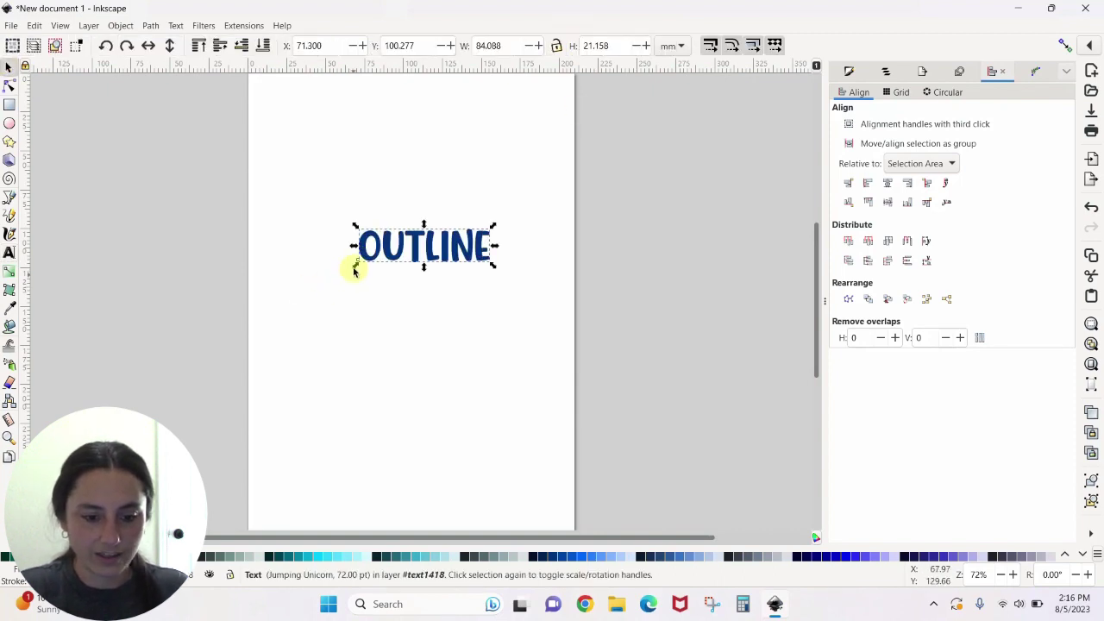
{"action": "left_click_drag", "start_coordinate": [354, 269], "coordinate": [253, 332]}
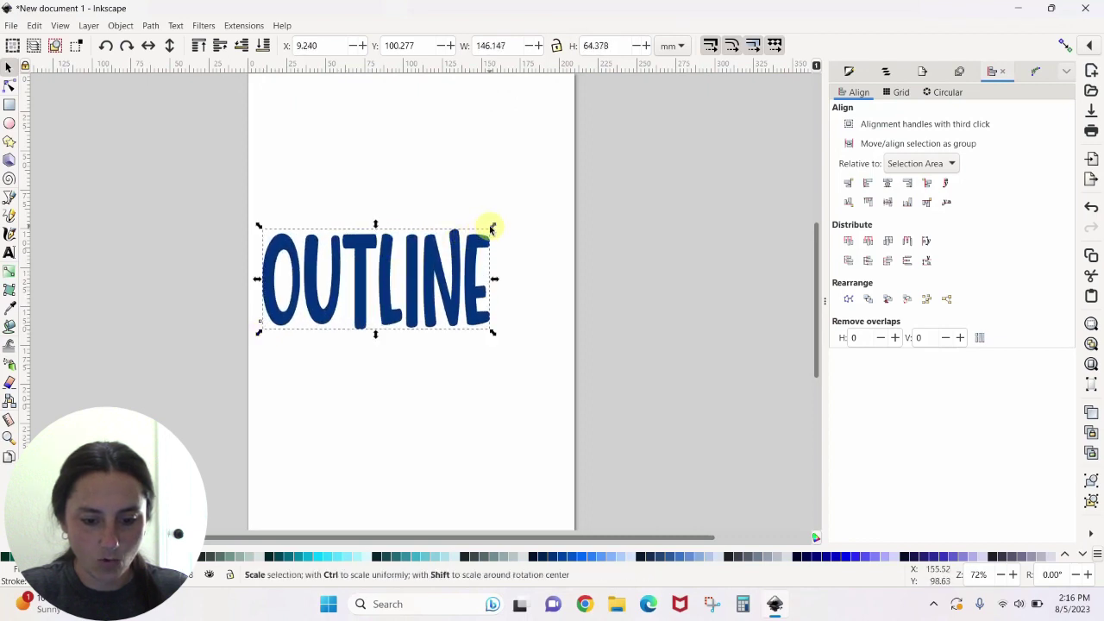
{"action": "left_click_drag", "start_coordinate": [492, 228], "coordinate": [564, 197]}
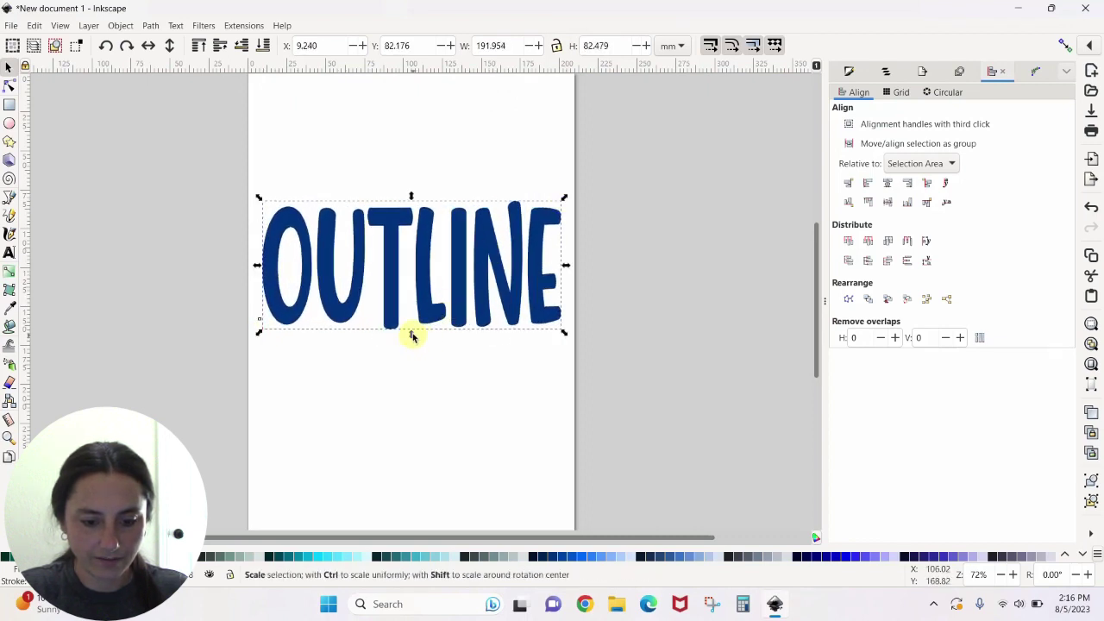
{"action": "left_click_drag", "start_coordinate": [412, 334], "coordinate": [415, 304]}
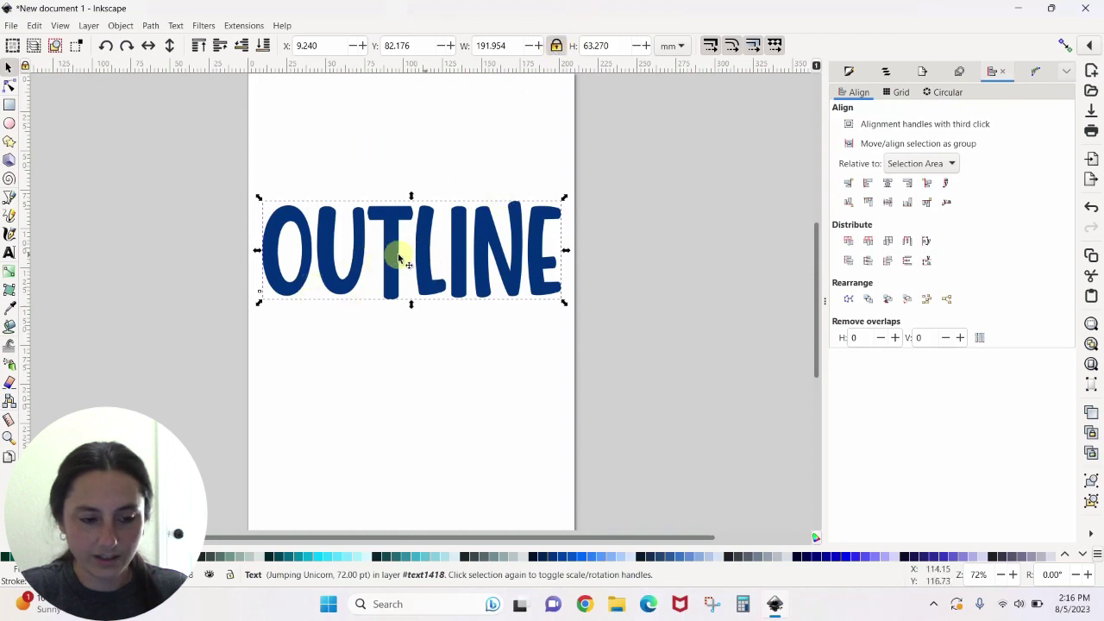
Convert the text to paths and node-select all seven letter paths
{"action": "left_click", "coordinate": [151, 26]}
{"action": "left_click", "coordinate": [164, 40]}
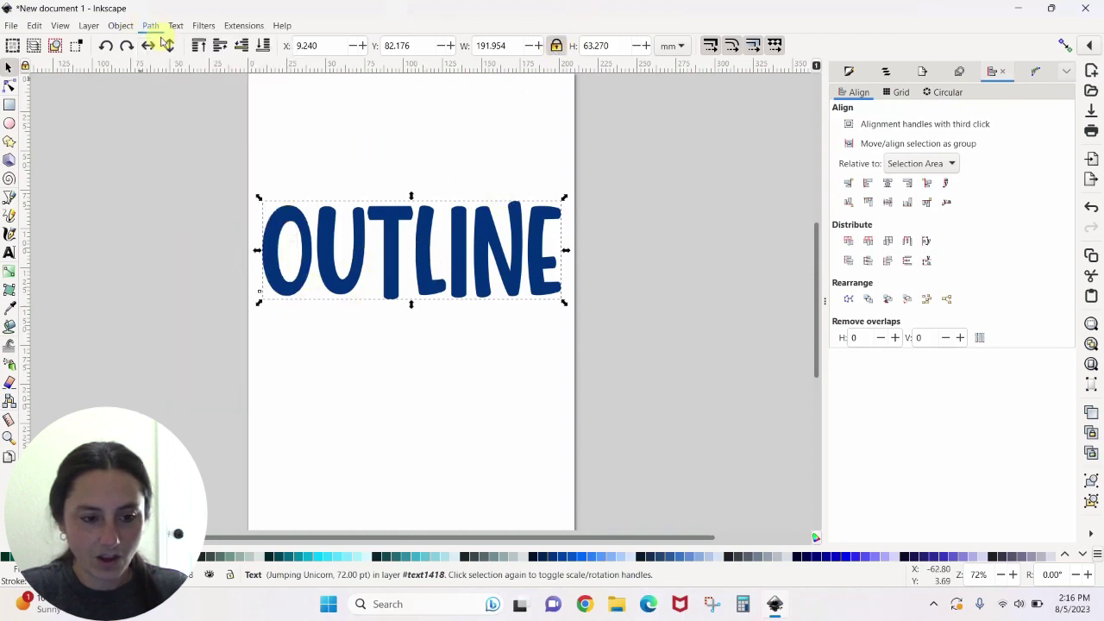
{"action": "left_click", "coordinate": [384, 358]}
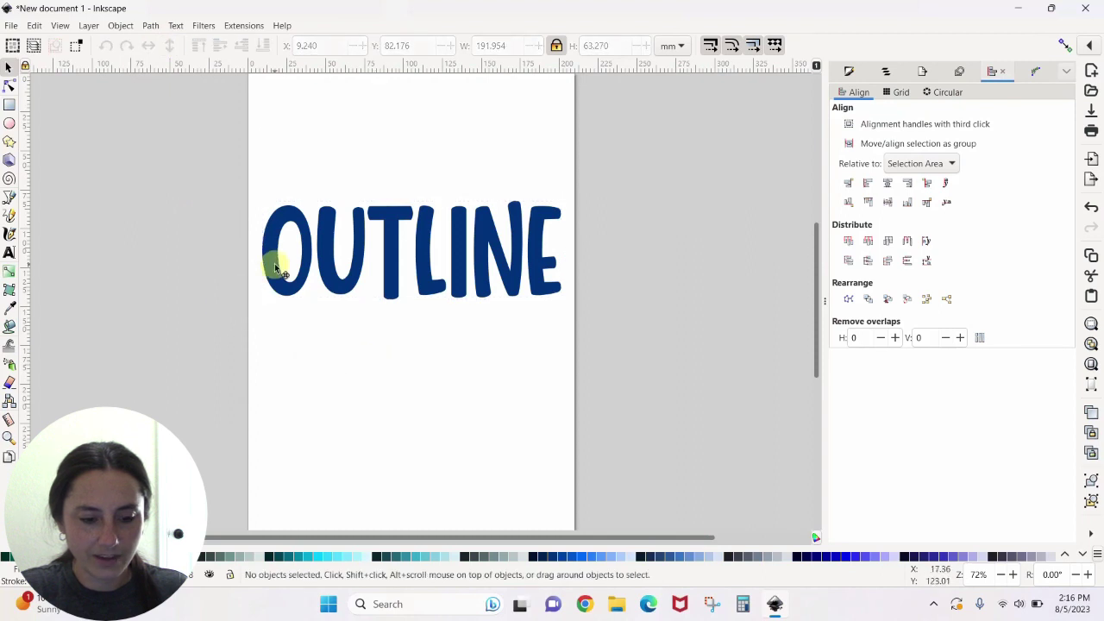
{"action": "left_click", "coordinate": [275, 229], "text": "ctrl"}
{"action": "left_click_drag", "start_coordinate": [210, 165], "coordinate": [590, 349]}
{"action": "left_click", "coordinate": [366, 341]}
{"action": "double_click", "coordinate": [269, 256]}
{"action": "left_click", "coordinate": [314, 375]}
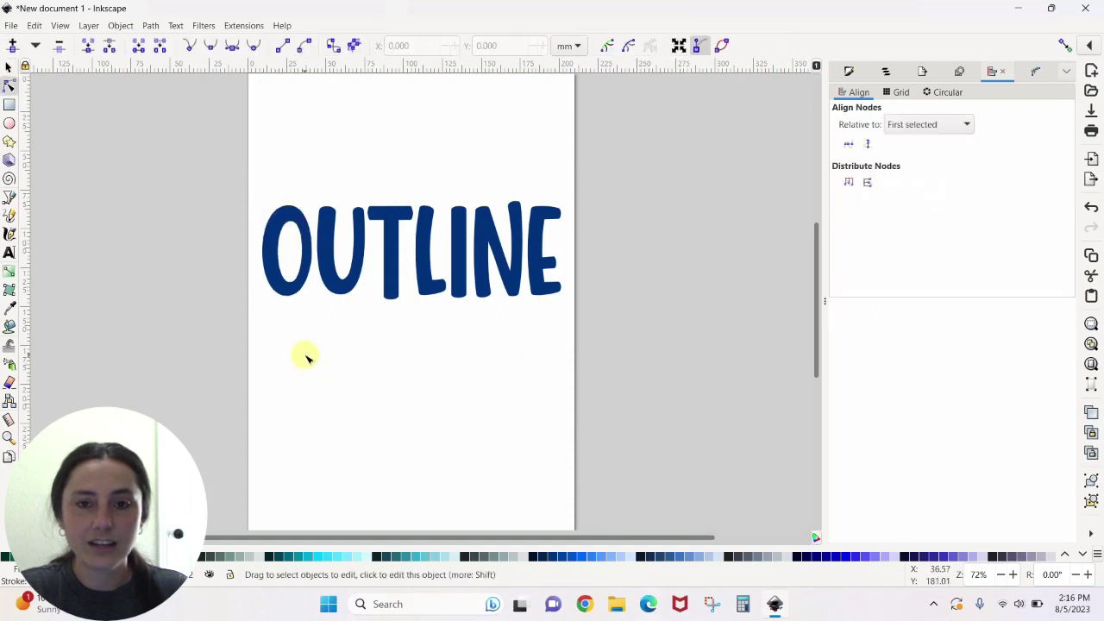
{"action": "left_click_drag", "start_coordinate": [215, 170], "coordinate": [681, 338]}
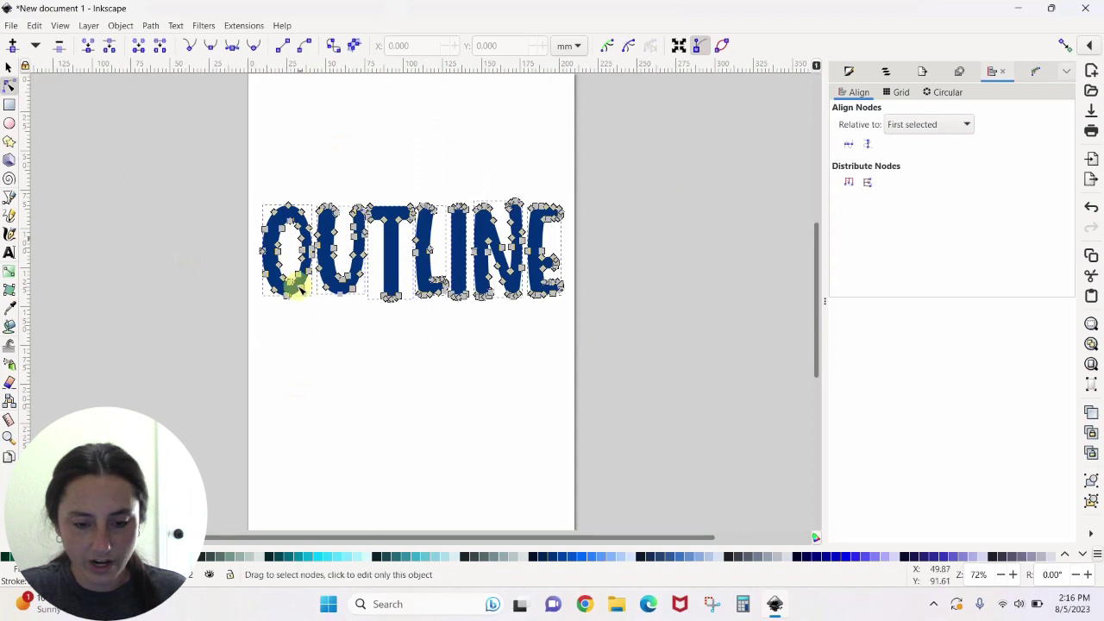
{"action": "left_click", "coordinate": [151, 26]}
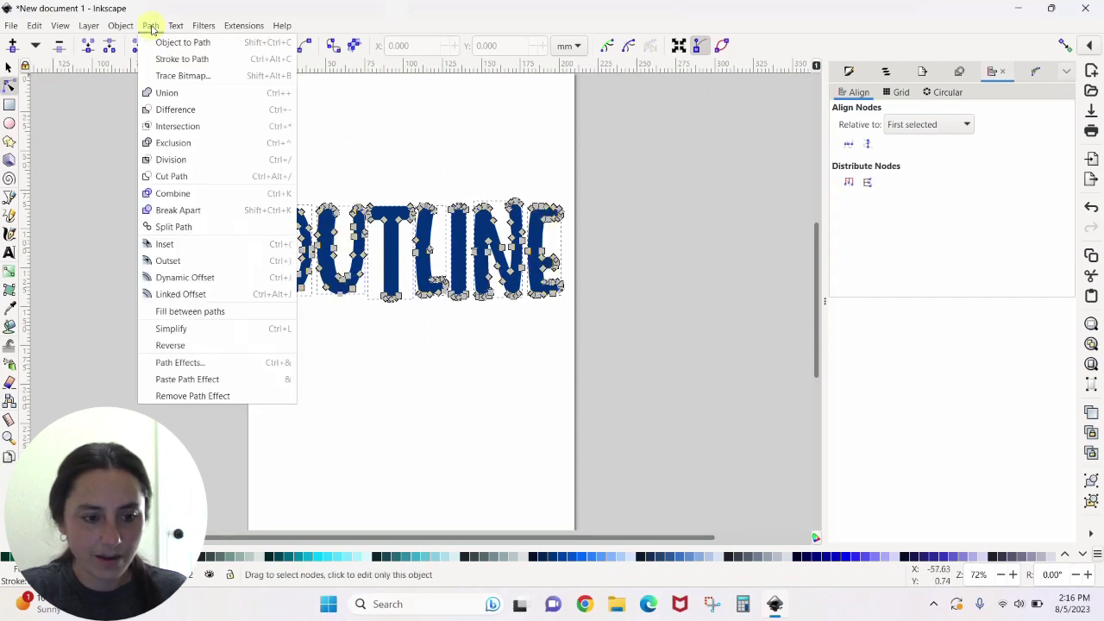
Union the letters into one OUTLINE path and duplicate it
{"action": "left_click", "coordinate": [163, 92]}
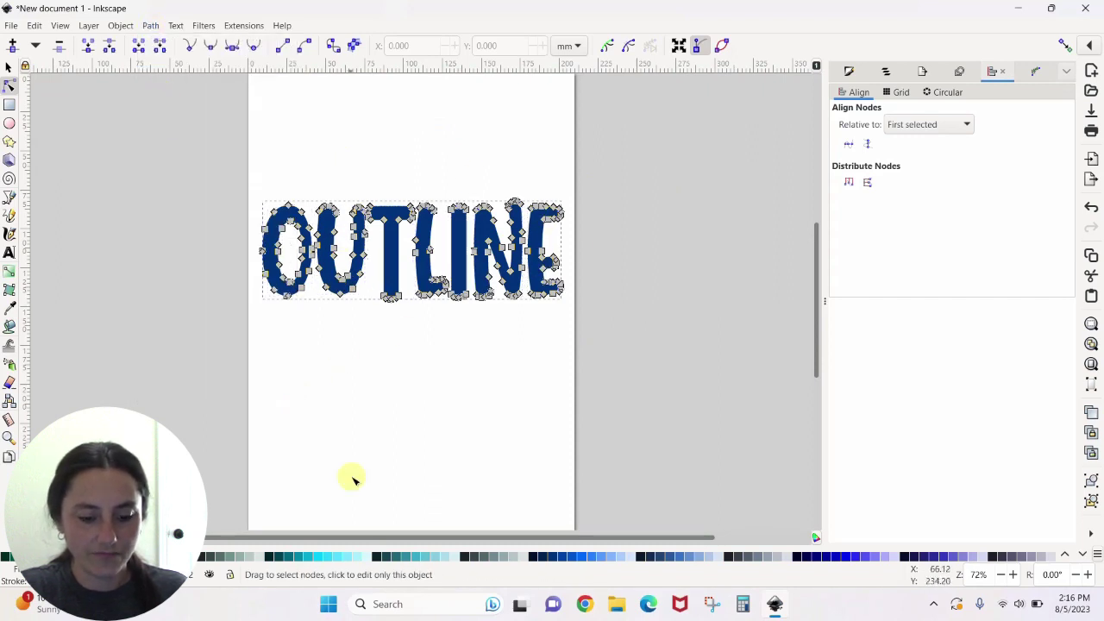
{"action": "left_click", "coordinate": [8, 67]}
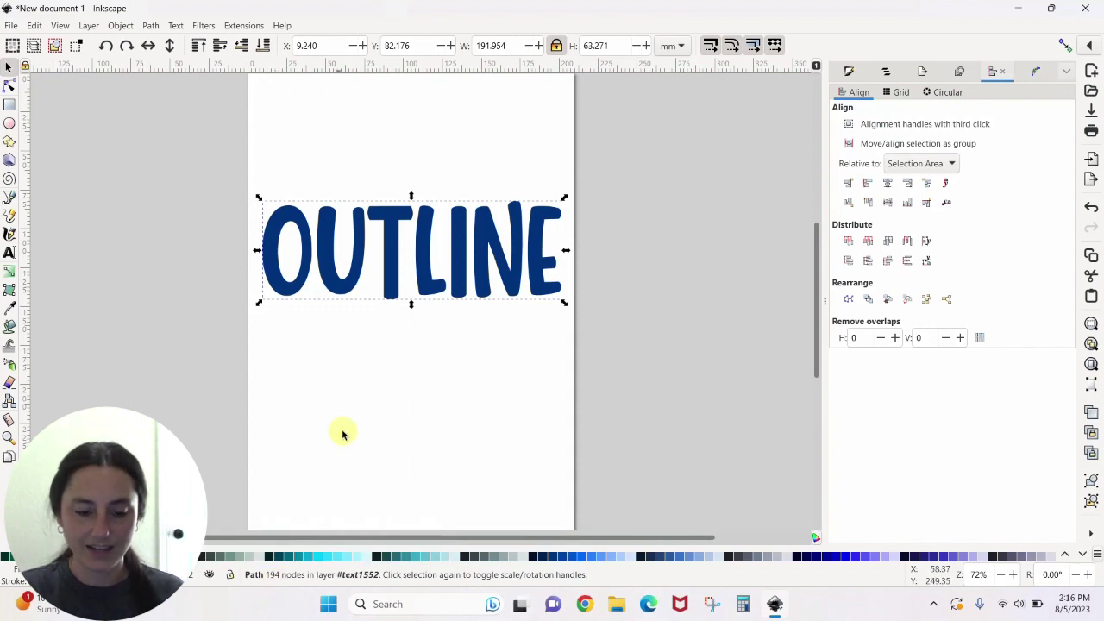
{"action": "right_click", "coordinate": [425, 261]}
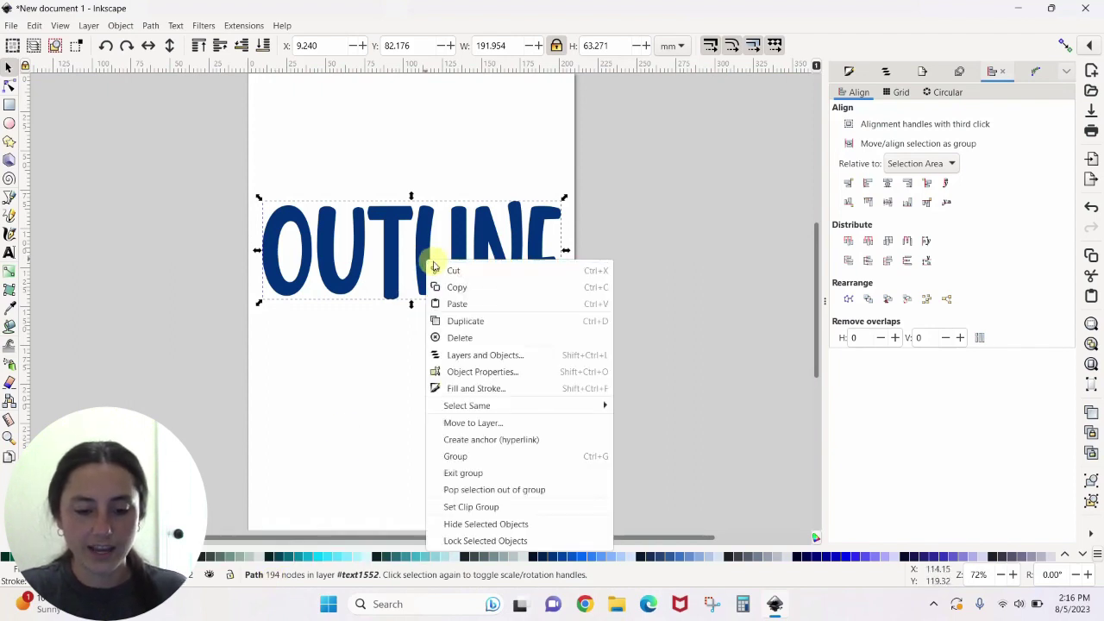
{"action": "left_click", "coordinate": [458, 321]}
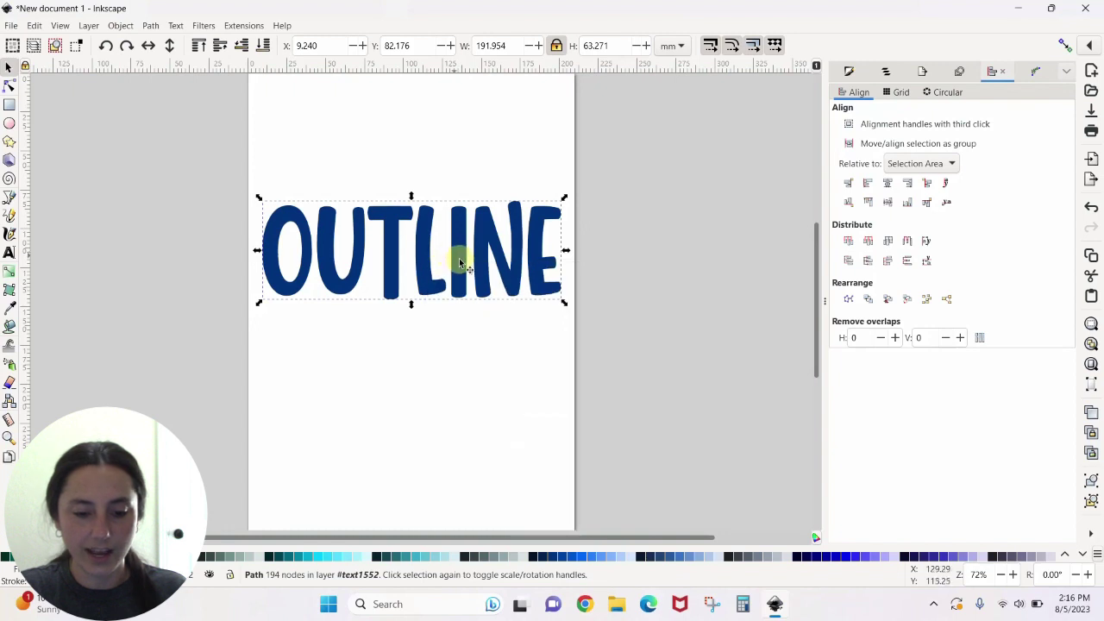
Stack the two OUTLINE copies vertically, the original above the duplicate
{"action": "left_click_drag", "start_coordinate": [458, 253], "coordinate": [457, 430]}
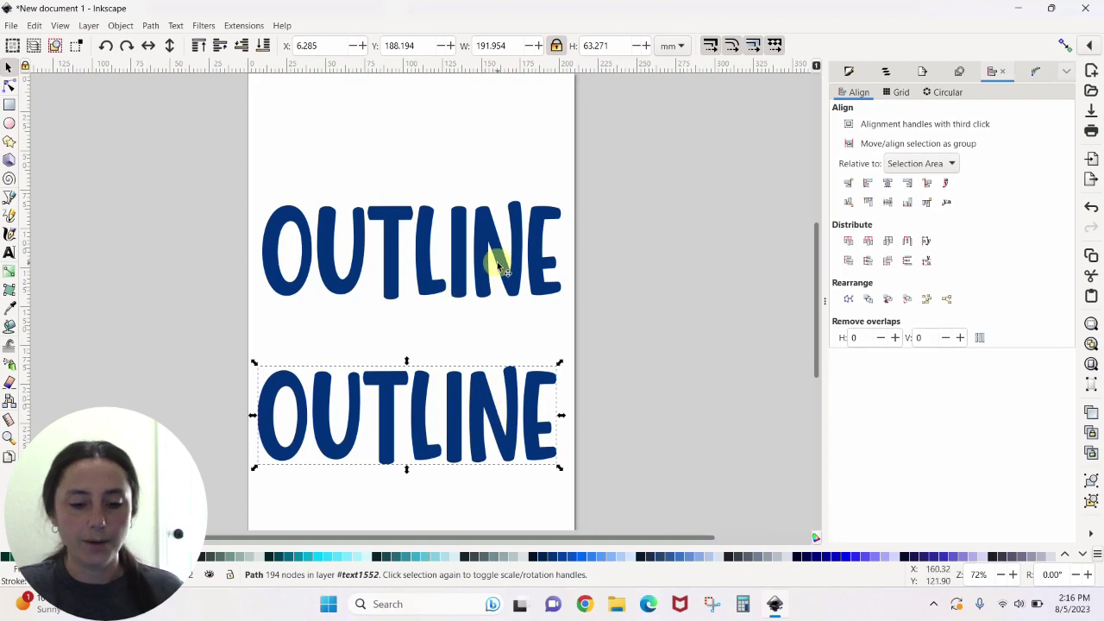
{"action": "left_click_drag", "start_coordinate": [497, 256], "coordinate": [492, 190]}
{"action": "mouse_move", "coordinate": [494, 425]}
{"action": "left_mouse_down"}
{"action": "mouse_move", "coordinate": [522, 377]}
{"action": "mouse_move", "coordinate": [507, 409]}
{"action": "left_mouse_up"}
{"action": "left_click_drag", "start_coordinate": [506, 209], "coordinate": [508, 238]}
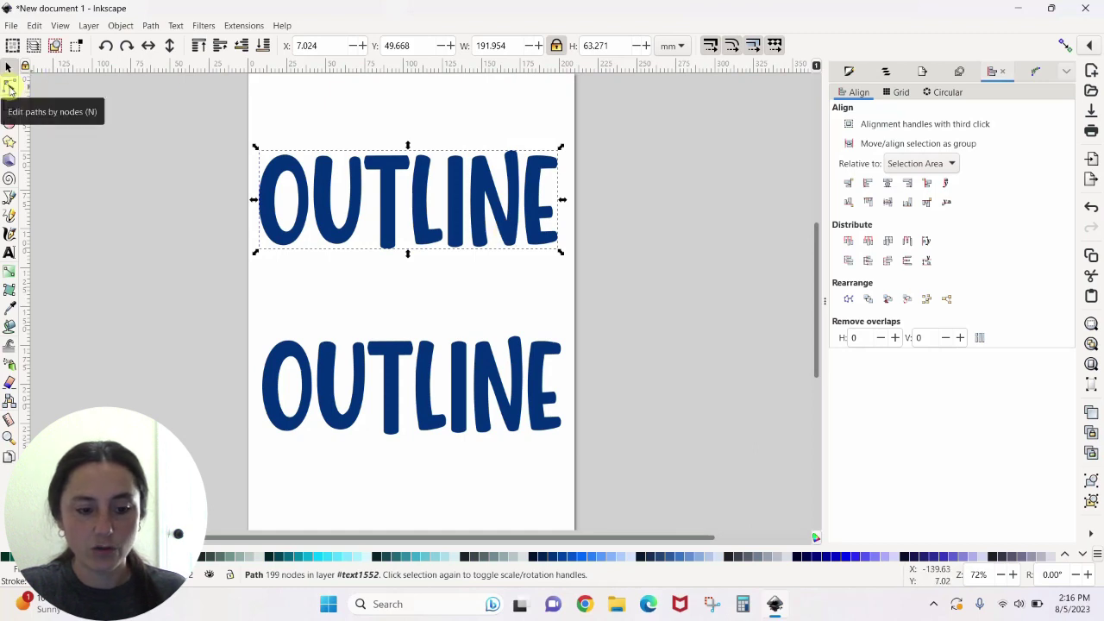
Try a linked offset on the upper OUTLINE and drag its thickness
{"action": "left_click", "coordinate": [8, 87]}
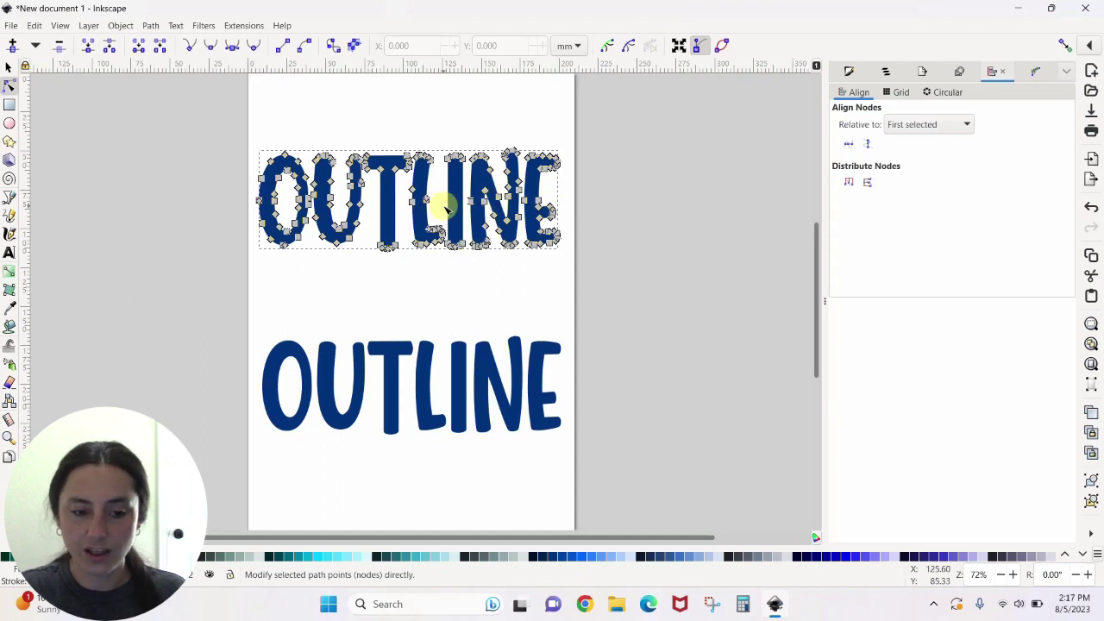
{"action": "left_click", "coordinate": [149, 26]}
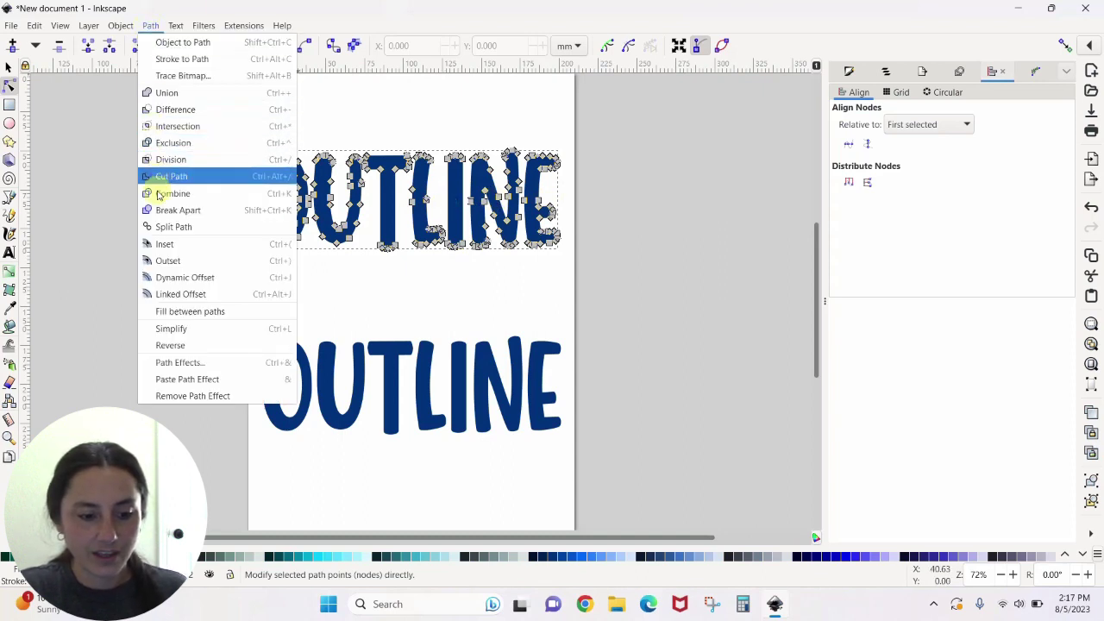
{"action": "left_click", "coordinate": [169, 294]}
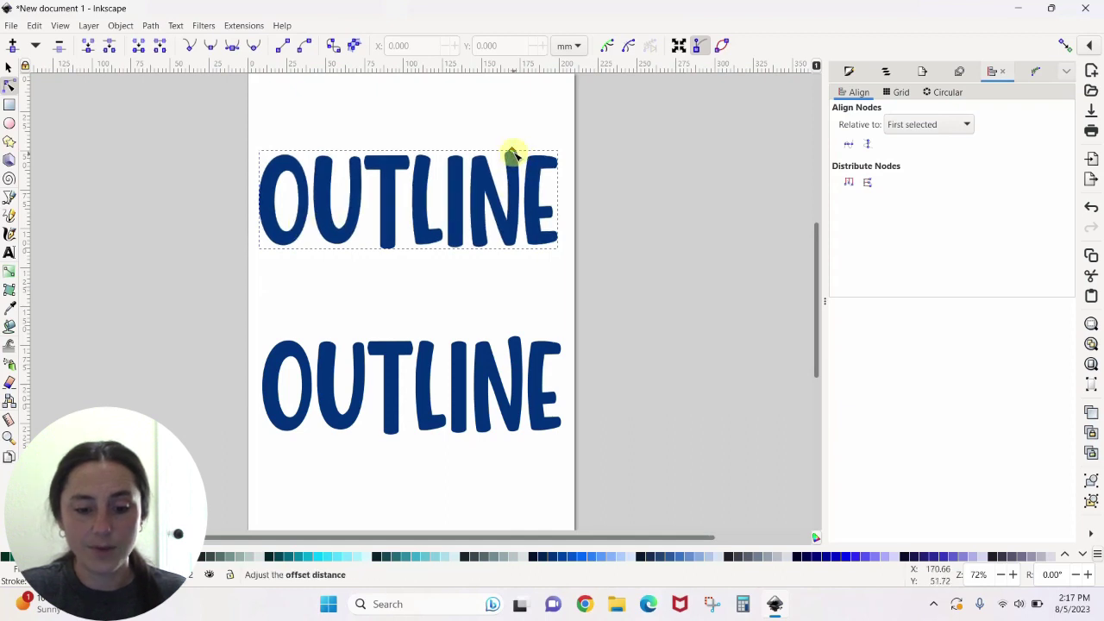
{"action": "left_click_drag", "start_coordinate": [512, 154], "coordinate": [547, 305]}
{"action": "left_click", "coordinate": [546, 302]}
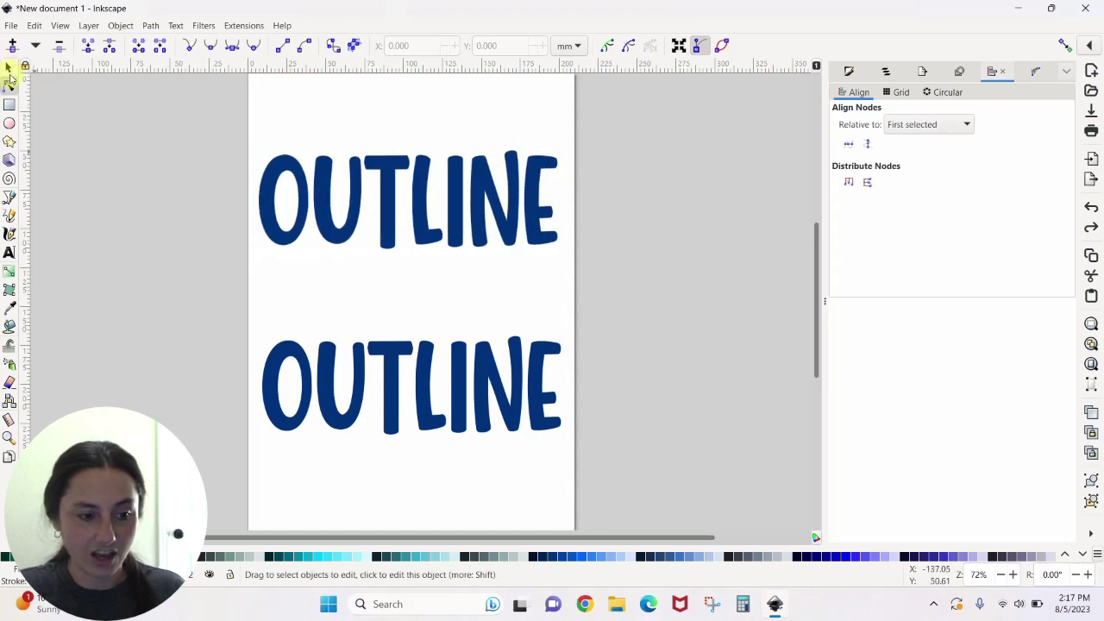
Simplify the upper OUTLINE path three times with Ctrl+L, then outset once and inset twice
{"action": "left_click", "coordinate": [9, 71]}
{"action": "left_click", "coordinate": [394, 209]}
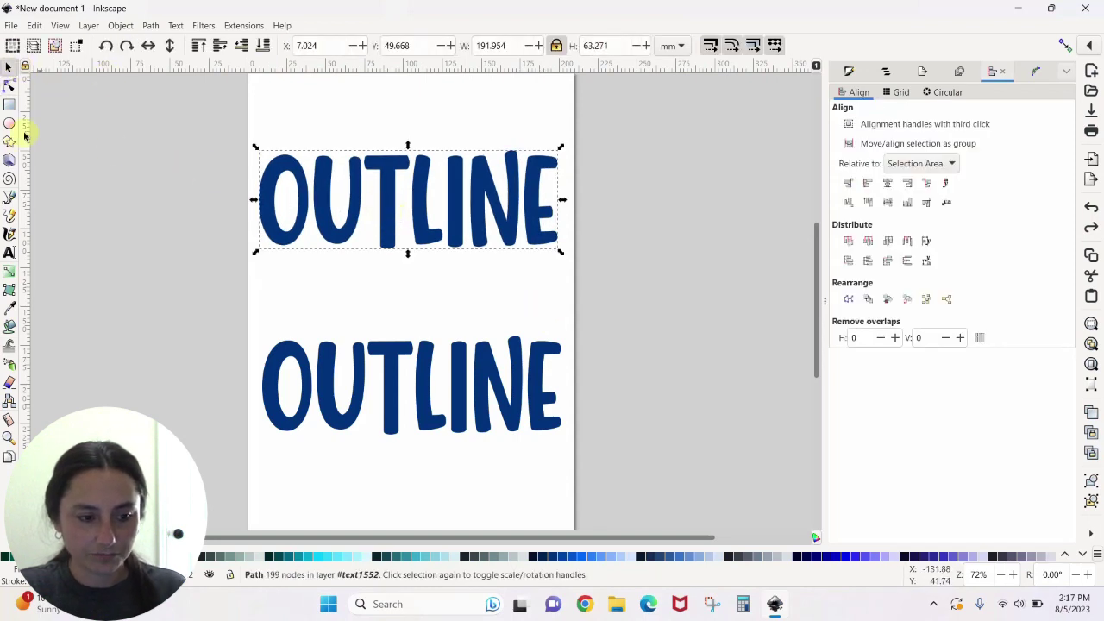
{"action": "left_click", "coordinate": [9, 84]}
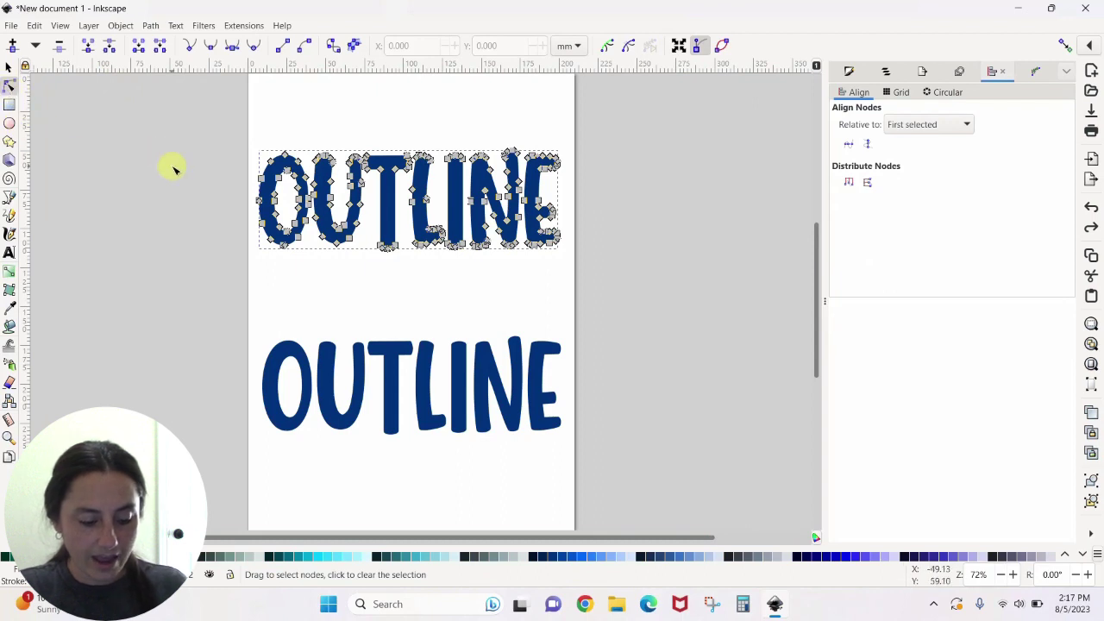
{"action": "key", "text": "ctrl+l"}
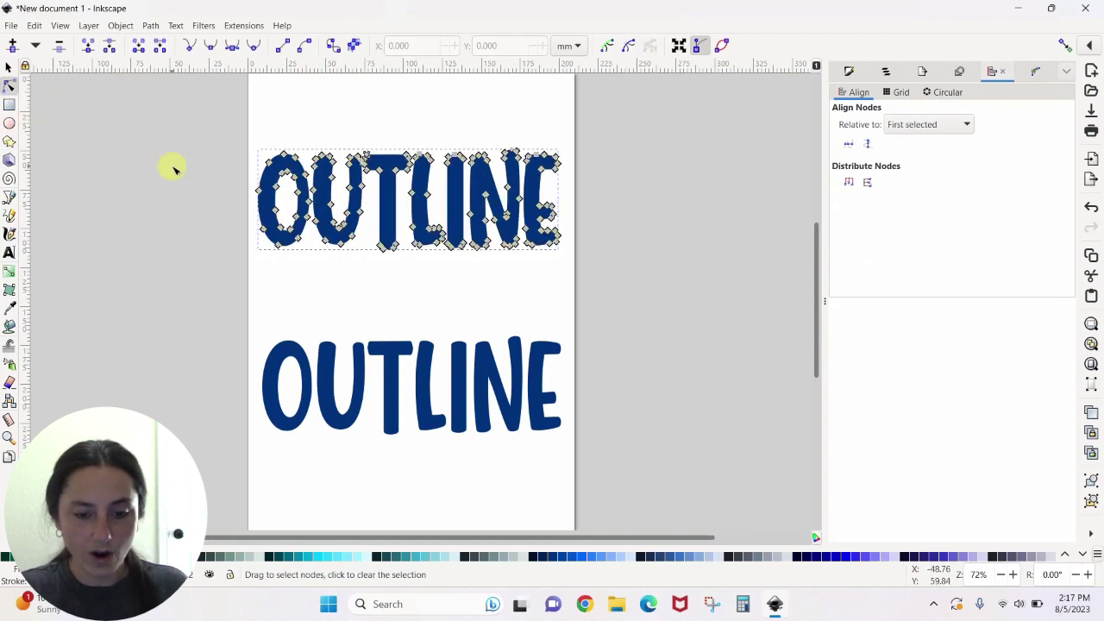
{"action": "key", "text": "ctrl+l"}
{"action": "key", "text": "ctrl+l"}
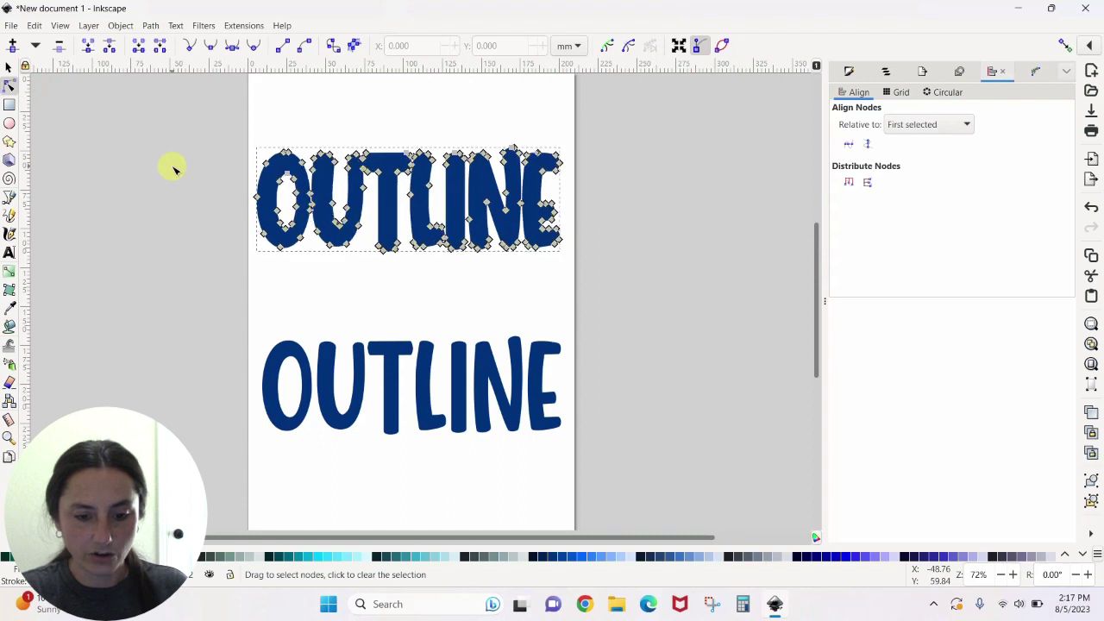
{"action": "key", "text": "ctrl+l"}
{"action": "key", "text": "ctrl+l"}
{"action": "key", "text": "ctrl+l"}
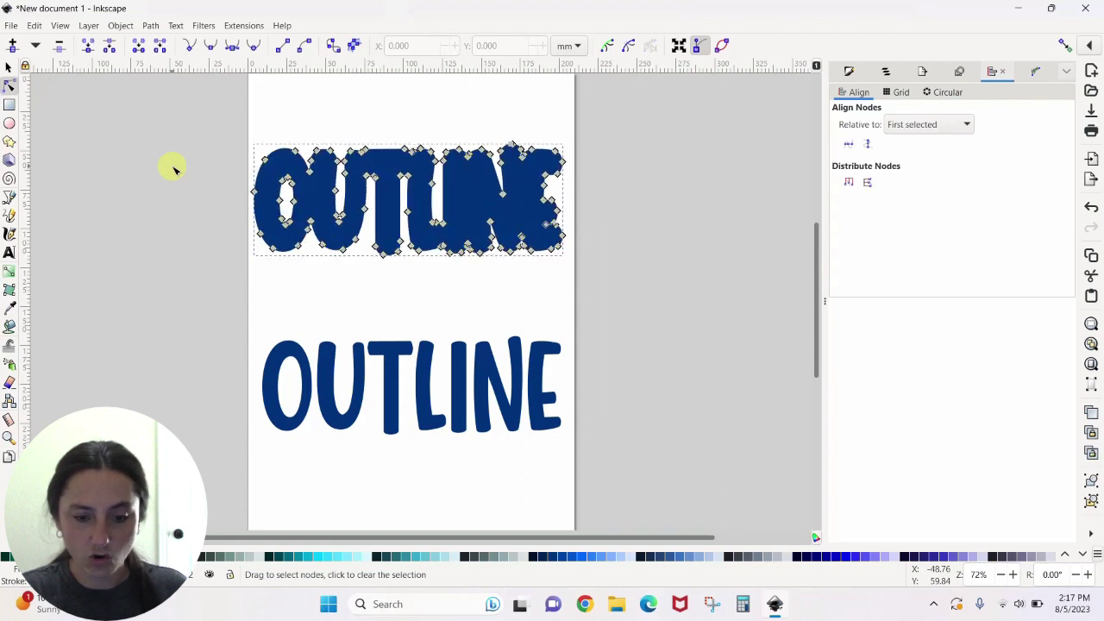
{"action": "key", "text": "ctrl+parenright"}
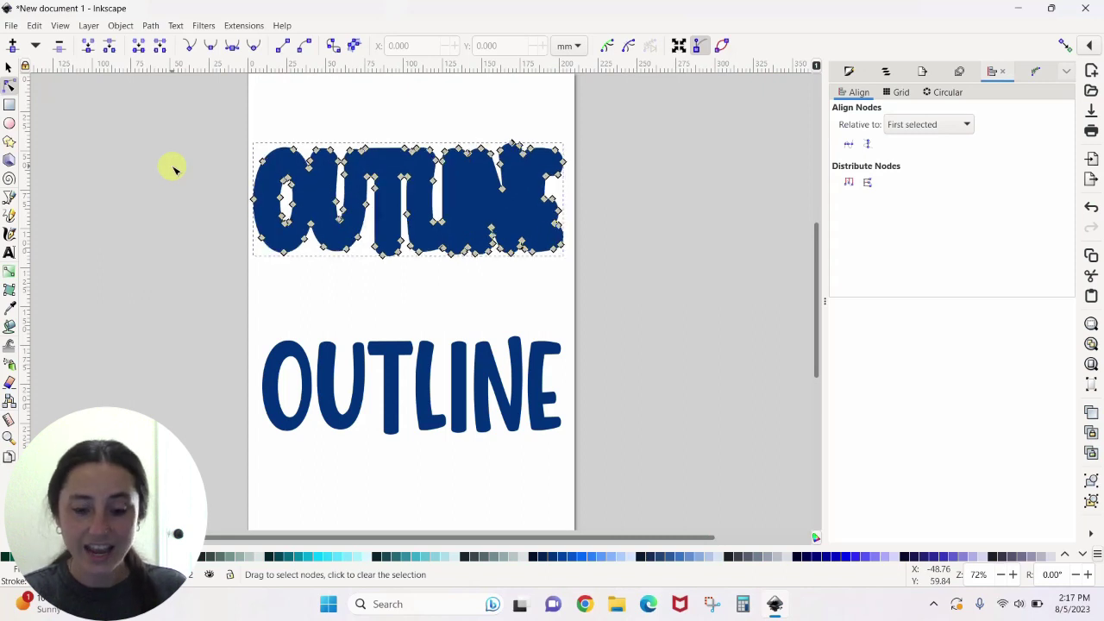
{"action": "key", "text": "ctrl+parenleft"}
{"action": "key", "text": "ctrl+parenleft"}
{"action": "key", "text": "ctrl+parenleft"}
{"action": "key", "text": "ctrl+parenleft"}
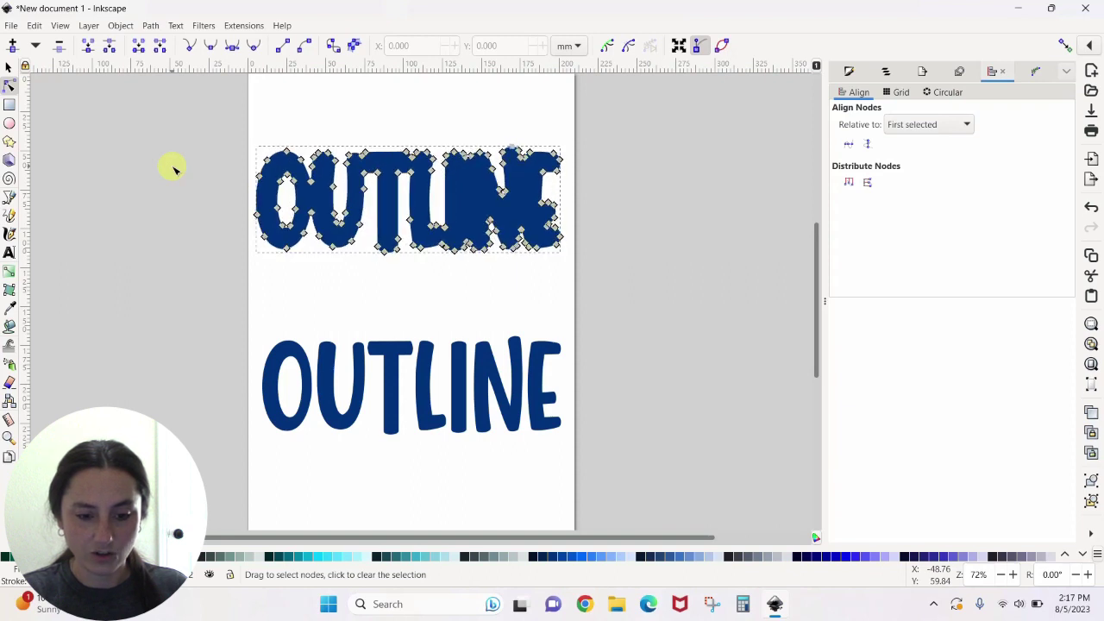
{"action": "key", "text": "ctrl+parenleft"}
{"action": "key", "text": "ctrl+parenleft"}
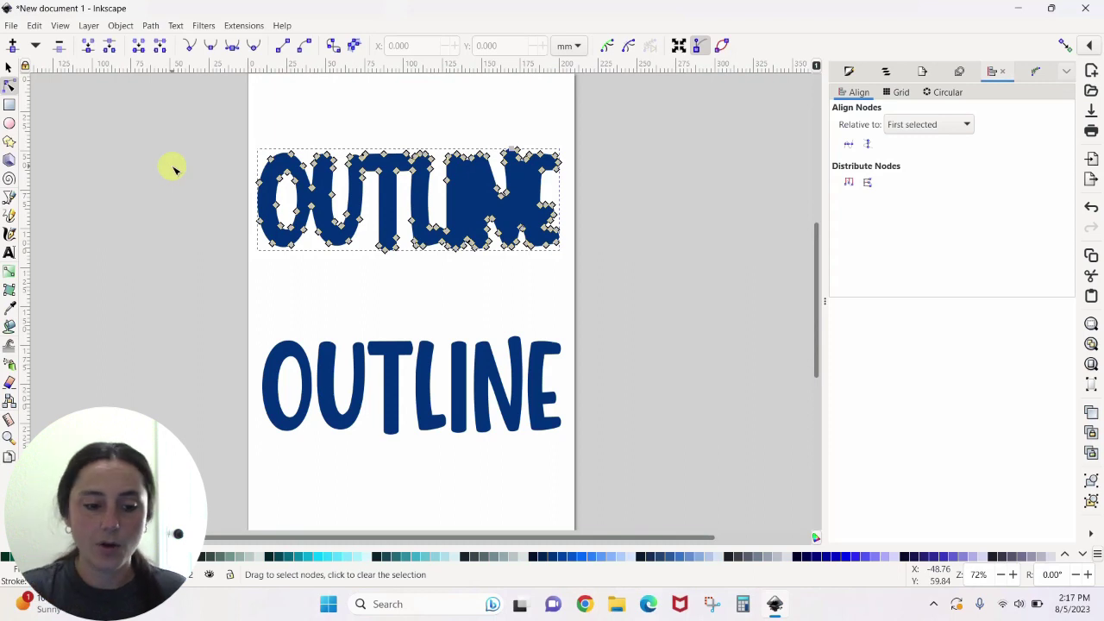
Rearrange the two OUTLINE copies and fill the upper bold one black
{"action": "left_click", "coordinate": [8, 67]}
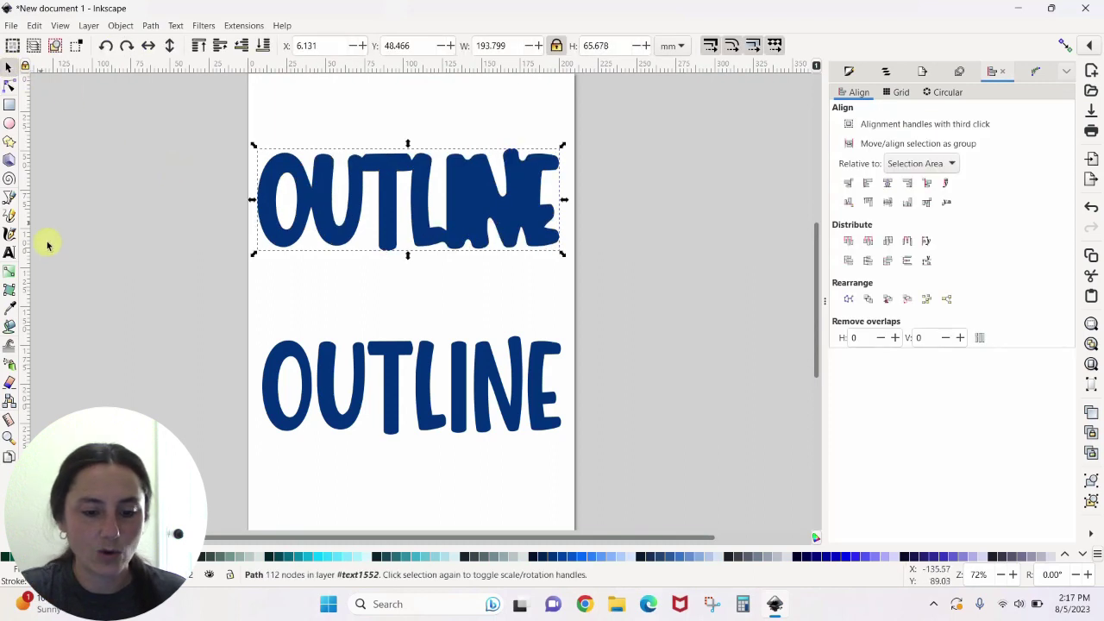
{"action": "left_click_drag", "start_coordinate": [514, 328], "coordinate": [509, 230]}
{"action": "left_click_drag", "start_coordinate": [500, 296], "coordinate": [512, 423]}
{"action": "left_click_drag", "start_coordinate": [500, 197], "coordinate": [505, 210]}
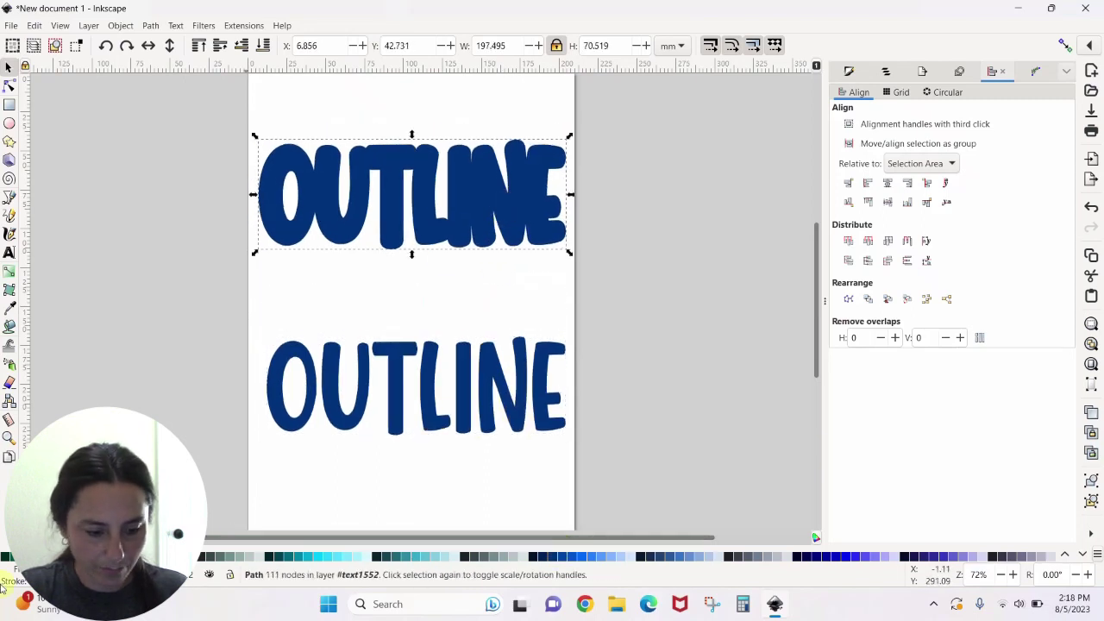
{"action": "left_click", "coordinate": [8, 556]}
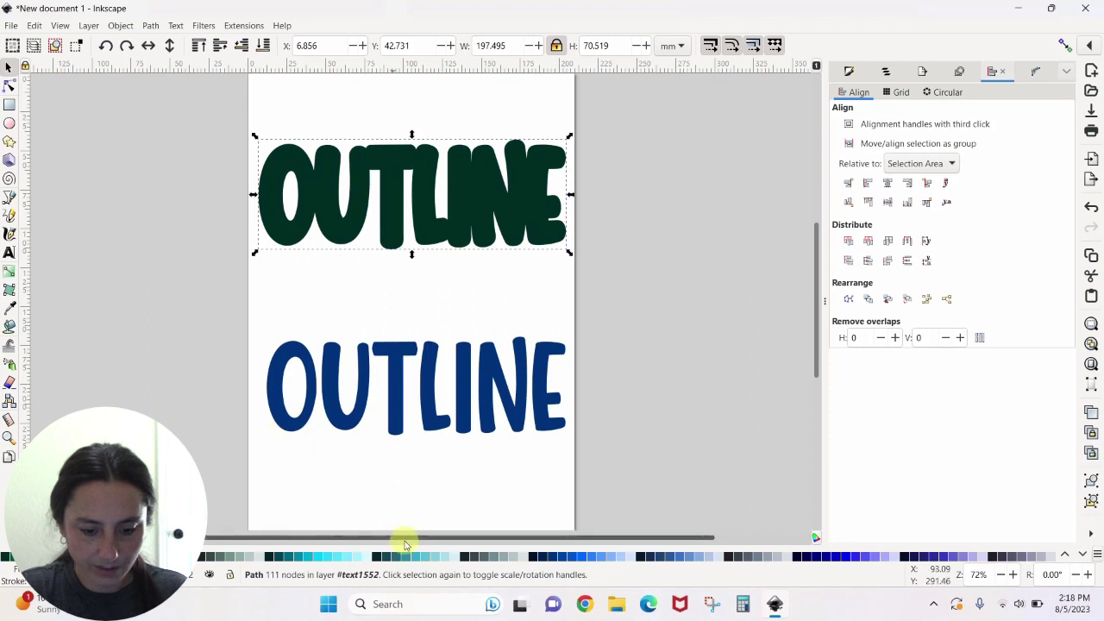
{"action": "left_click_drag", "start_coordinate": [402, 537], "coordinate": [2, 543]}
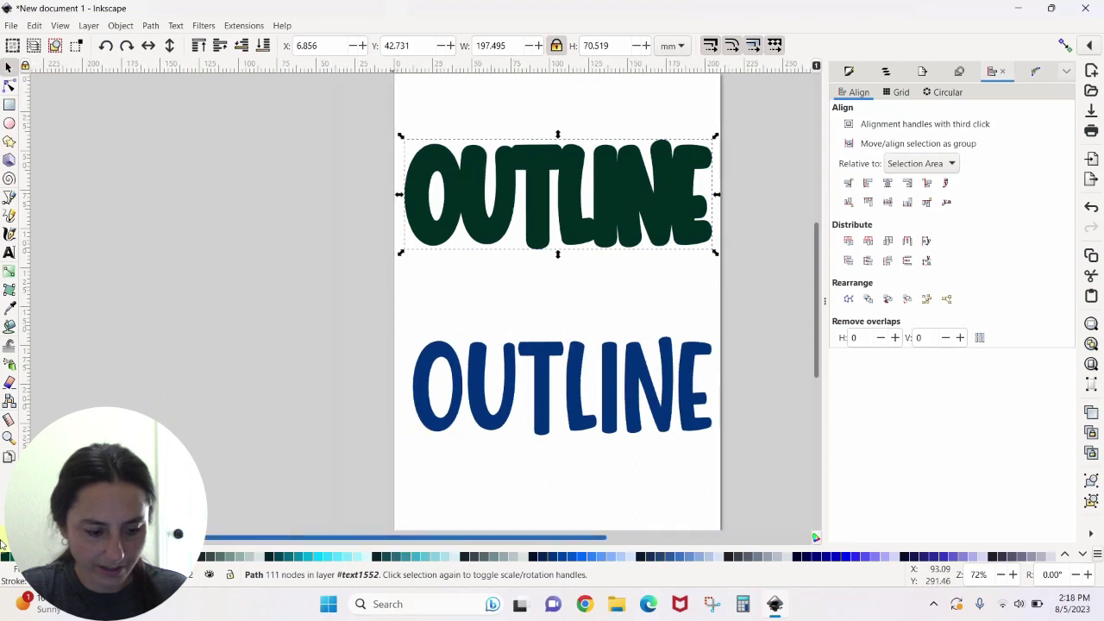
{"action": "left_click", "coordinate": [1083, 557]}
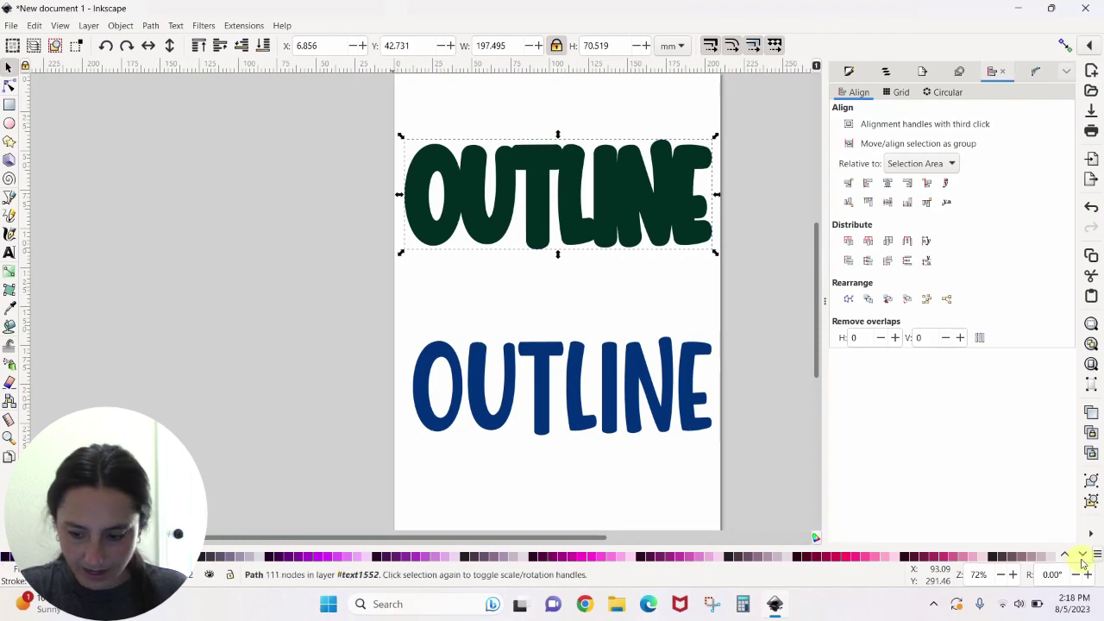
{"action": "left_click", "coordinate": [1067, 555]}
{"action": "left_click", "coordinate": [1067, 555]}
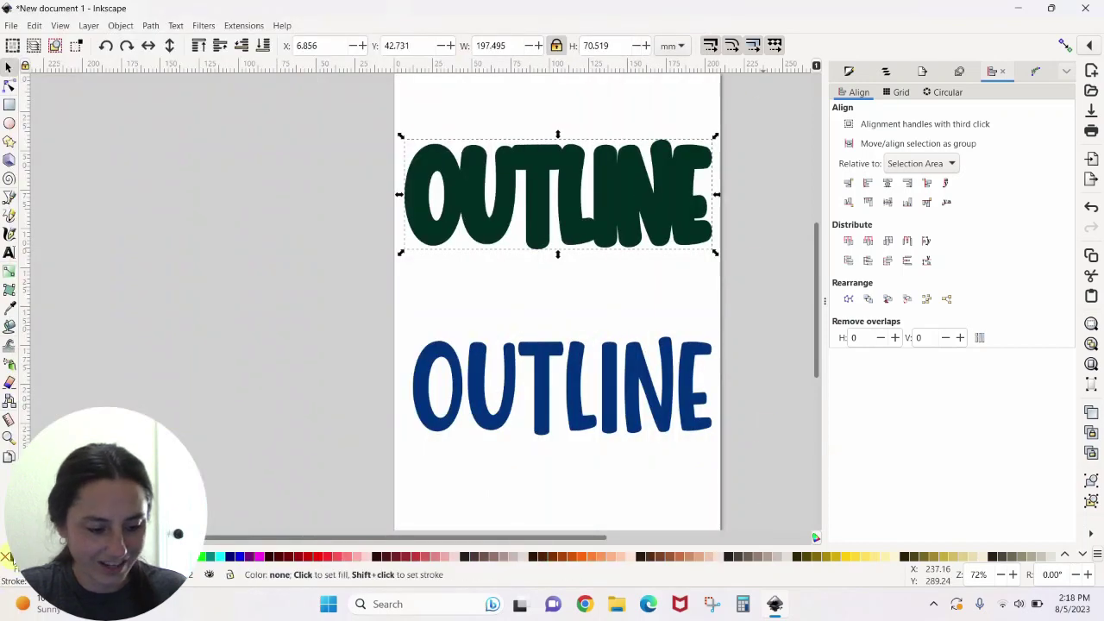
{"action": "left_click", "coordinate": [377, 556]}
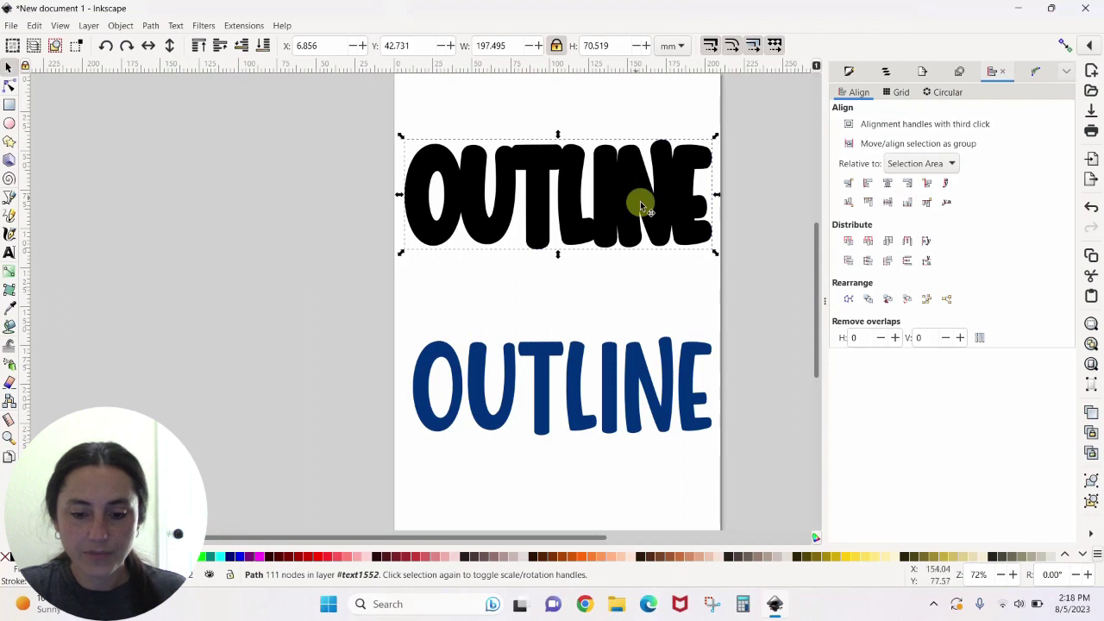
Move the navy OUTLINE onto the black shape, raise it to top, and centre it
{"action": "left_click_drag", "start_coordinate": [641, 204], "coordinate": [626, 215]}
{"action": "left_click", "coordinate": [616, 406]}
{"action": "left_click_drag", "start_coordinate": [661, 414], "coordinate": [647, 195]}
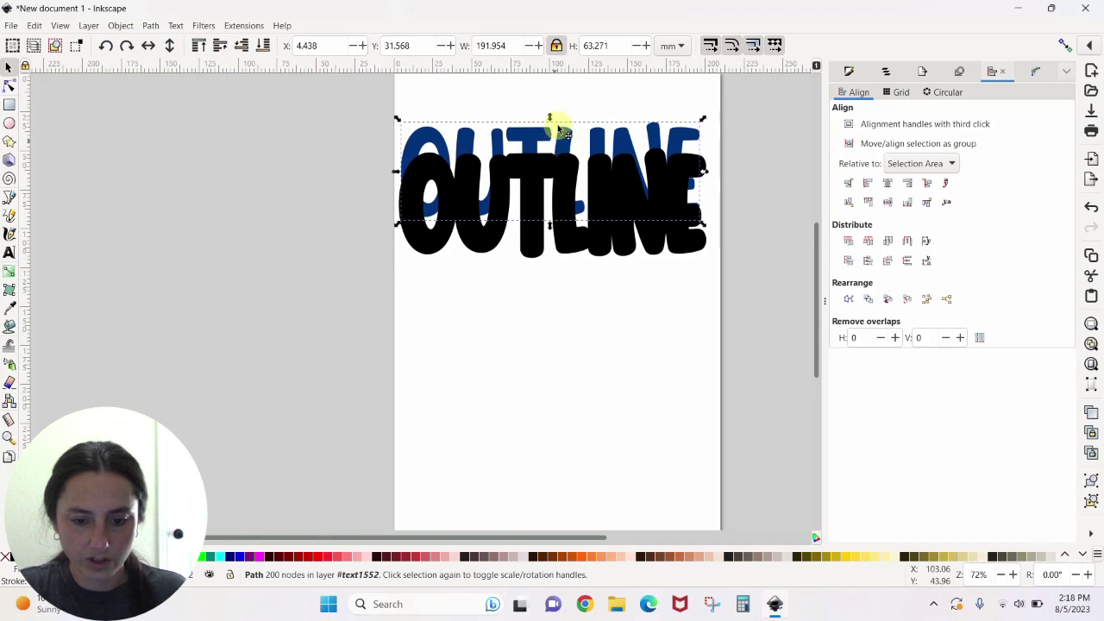
{"action": "left_click_drag", "start_coordinate": [559, 129], "coordinate": [560, 99]}
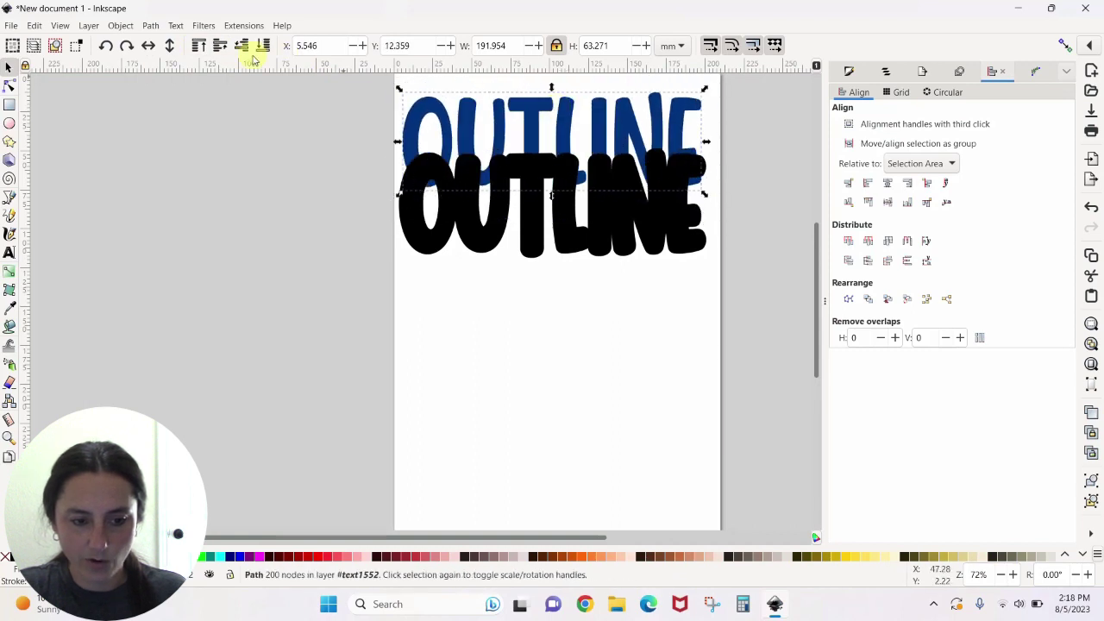
{"action": "left_click", "coordinate": [198, 47]}
{"action": "left_click_drag", "start_coordinate": [621, 116], "coordinate": [621, 197]}
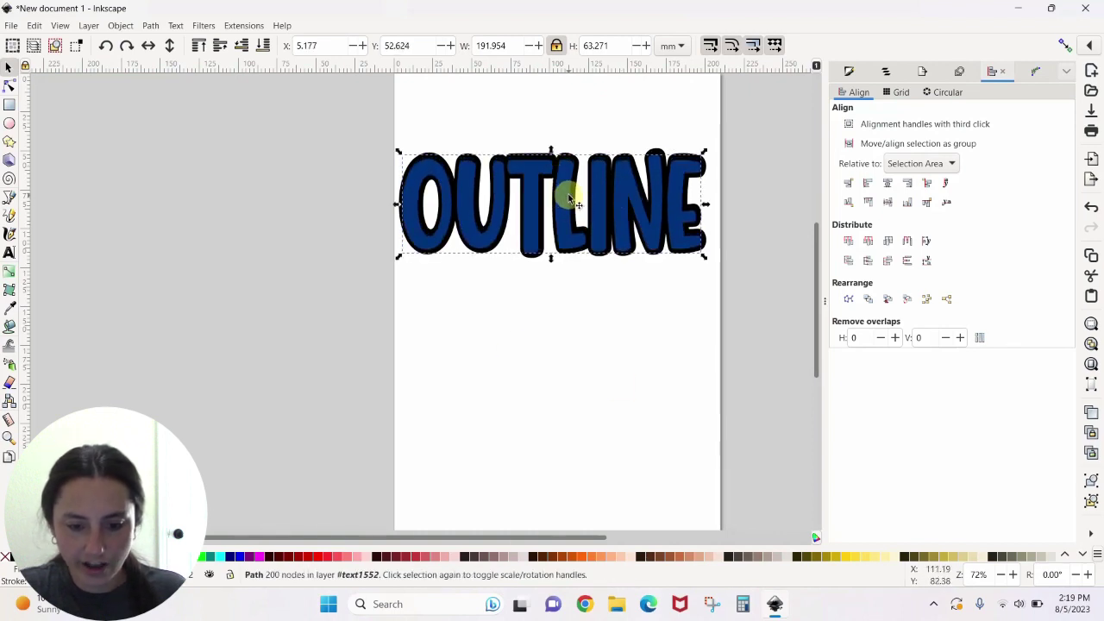
Fill the front OUTLINE letters with a pale mint swatch from the palette
{"action": "left_click_drag", "start_coordinate": [485, 537], "coordinate": [557, 538]}
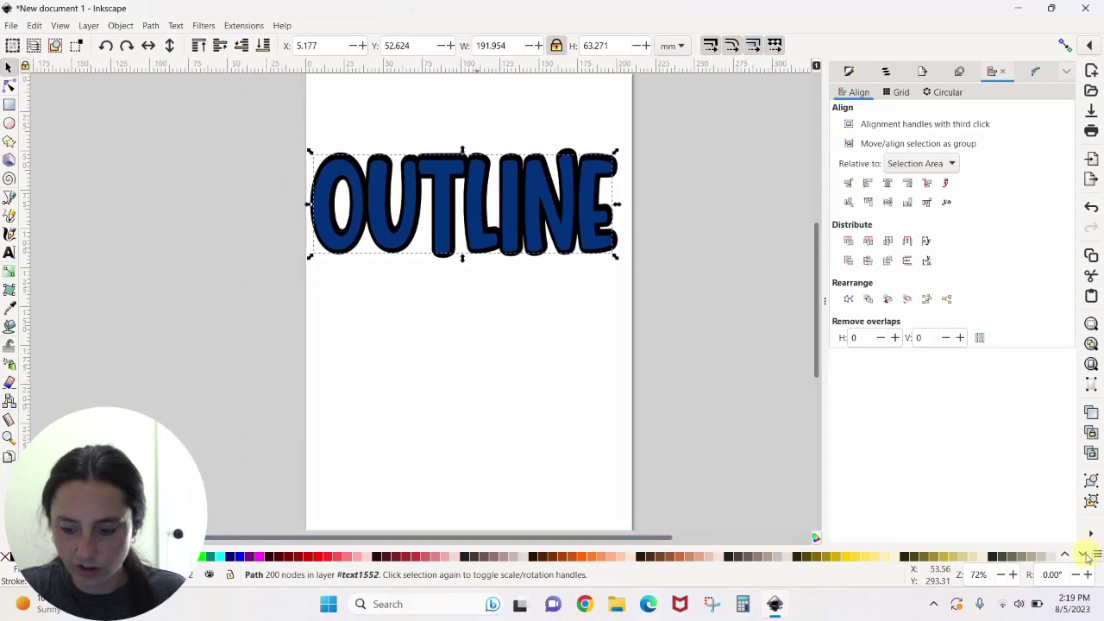
{"action": "left_click", "coordinate": [1083, 555]}
{"action": "left_click", "coordinate": [1083, 554]}
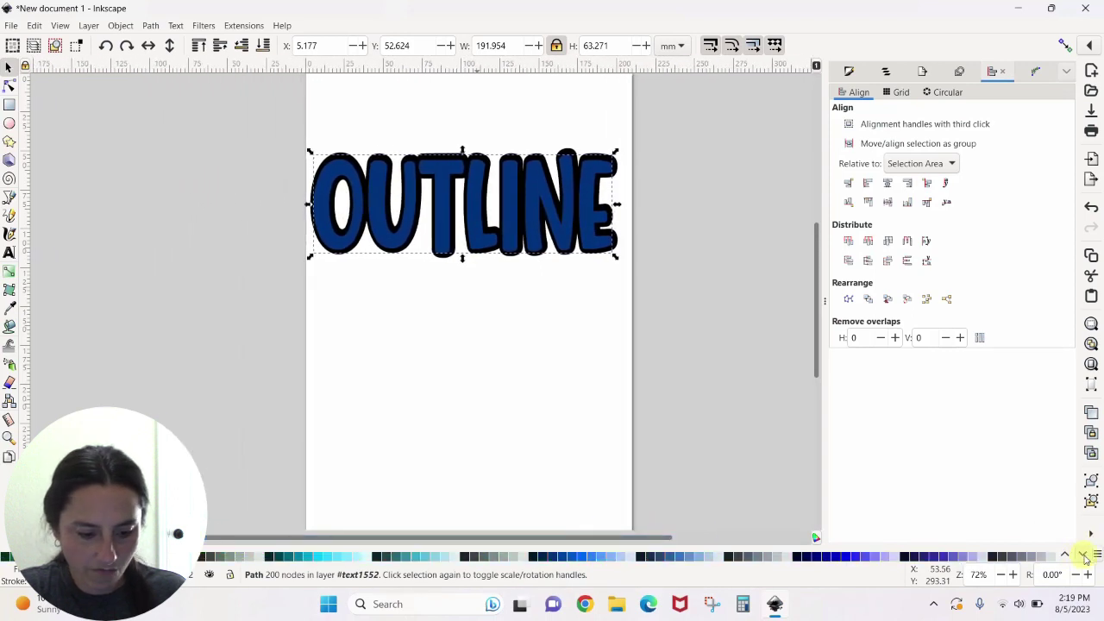
{"action": "left_click", "coordinate": [1083, 554]}
{"action": "left_click", "coordinate": [1066, 555]}
{"action": "left_click", "coordinate": [444, 556]}
Centre the mint letters over the black outline and select both layers together
{"action": "left_click", "coordinate": [461, 414]}
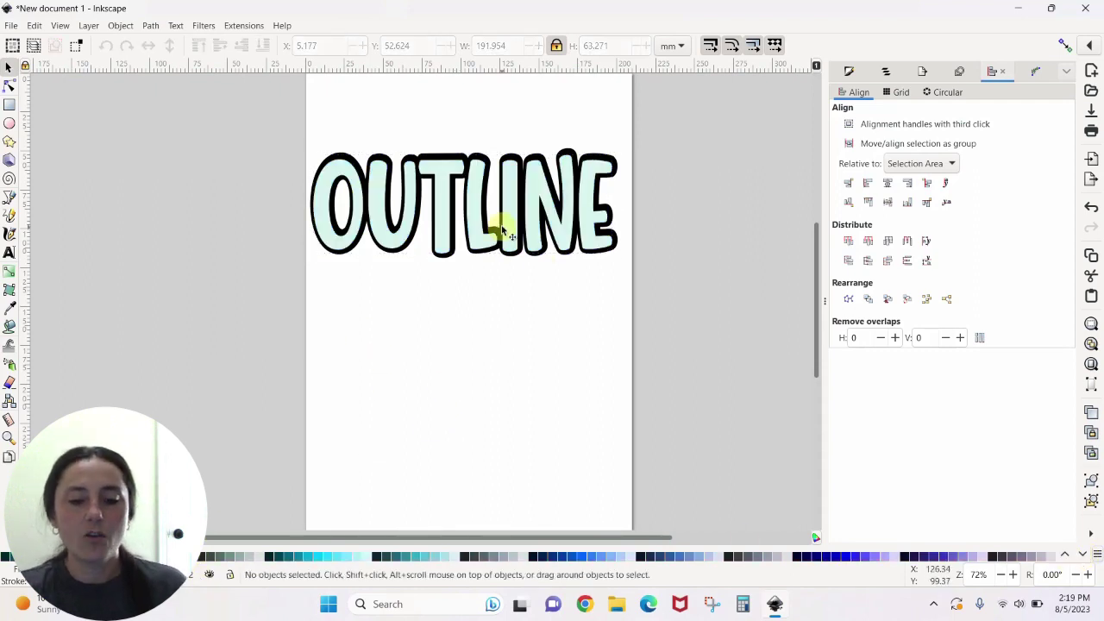
{"action": "mouse_move", "coordinate": [537, 222]}
{"action": "left_mouse_down"}
{"action": "mouse_move", "coordinate": [548, 231]}
{"action": "mouse_move", "coordinate": [543, 223]}
{"action": "left_mouse_up"}
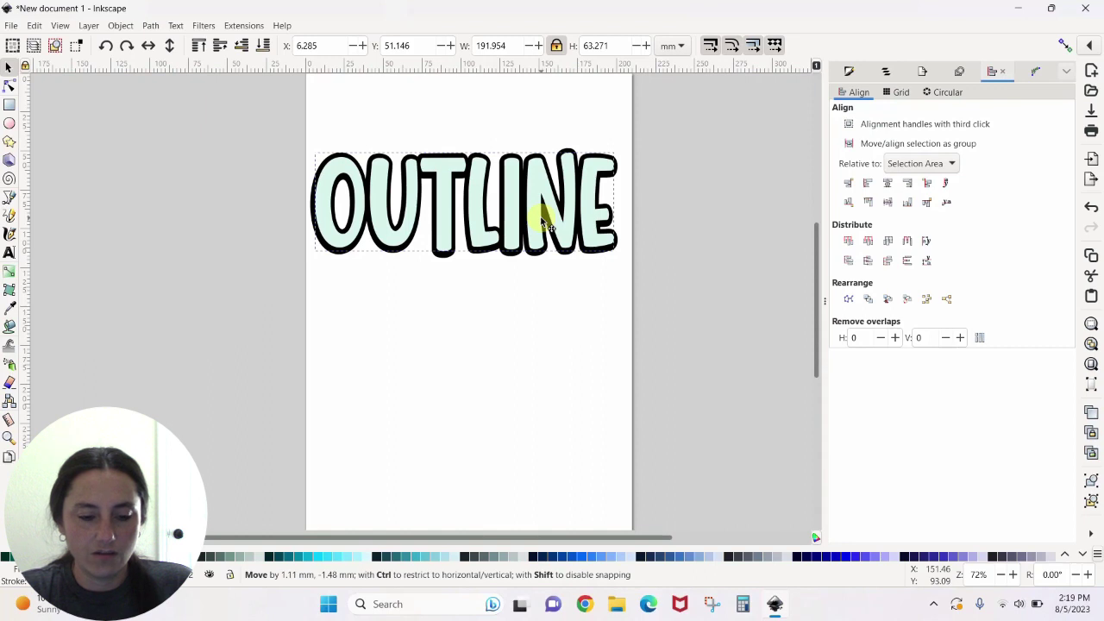
{"action": "left_click_drag", "start_coordinate": [544, 224], "coordinate": [537, 217]}
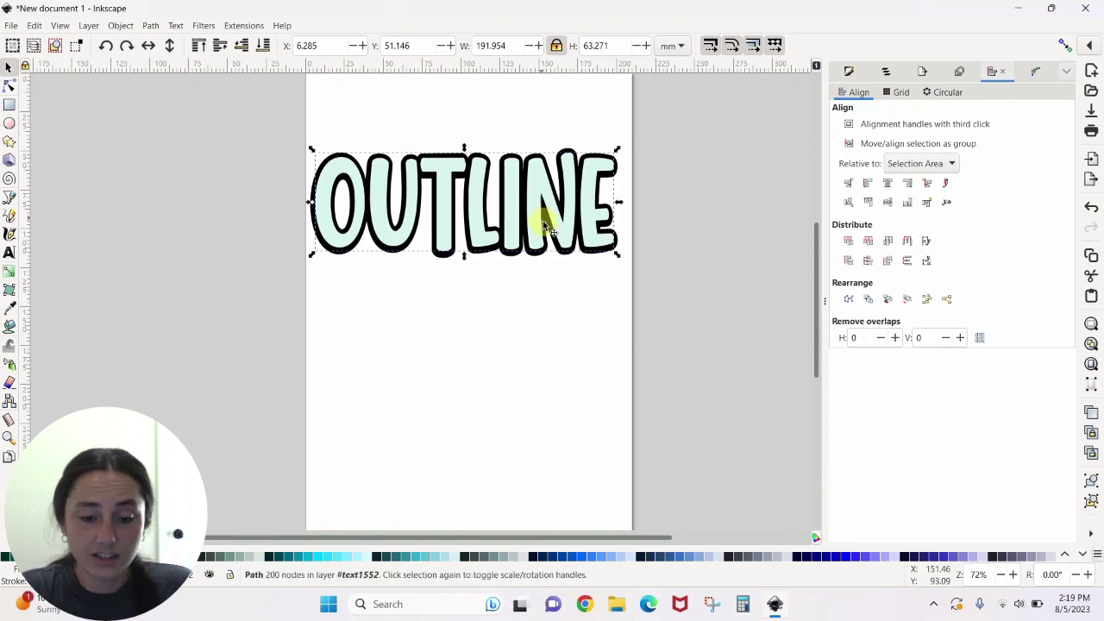
{"action": "left_click", "coordinate": [543, 357]}
{"action": "left_click_drag", "start_coordinate": [265, 104], "coordinate": [699, 313]}
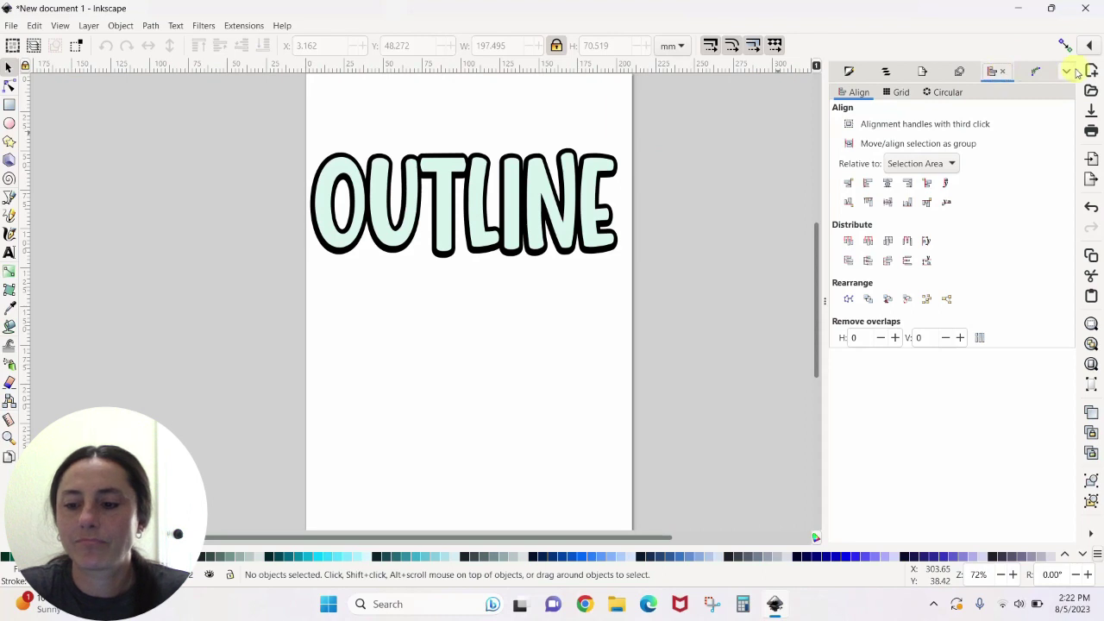
Centre the pale green letter fill and the black-outlined OUTLINE on both axes using the Align panel
{"action": "left_click", "coordinate": [1067, 73]}
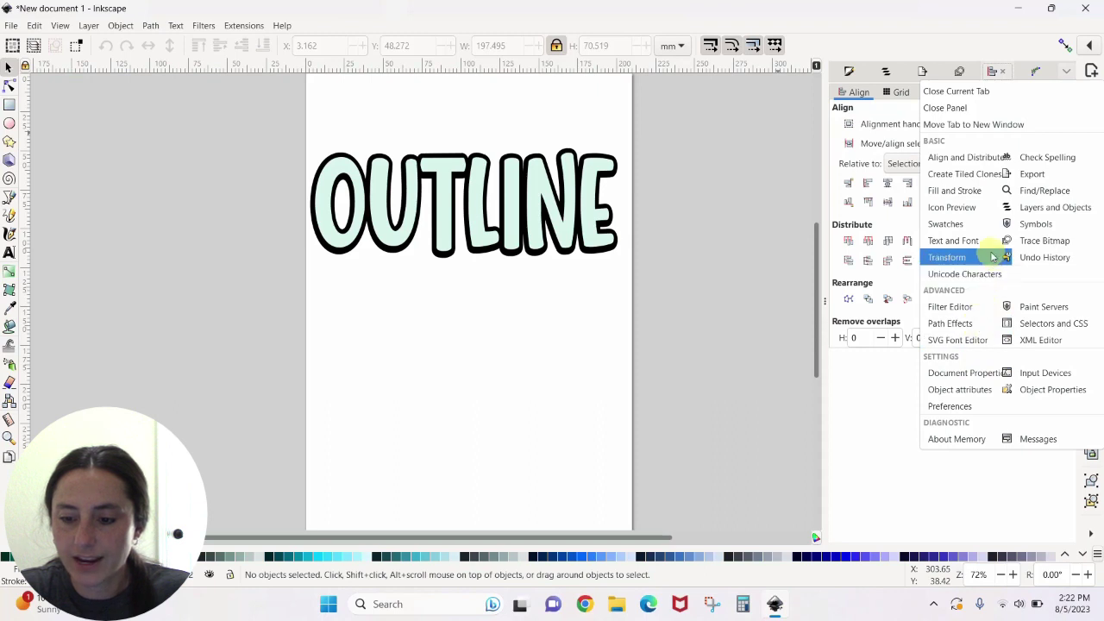
{"action": "left_click", "coordinate": [966, 160]}
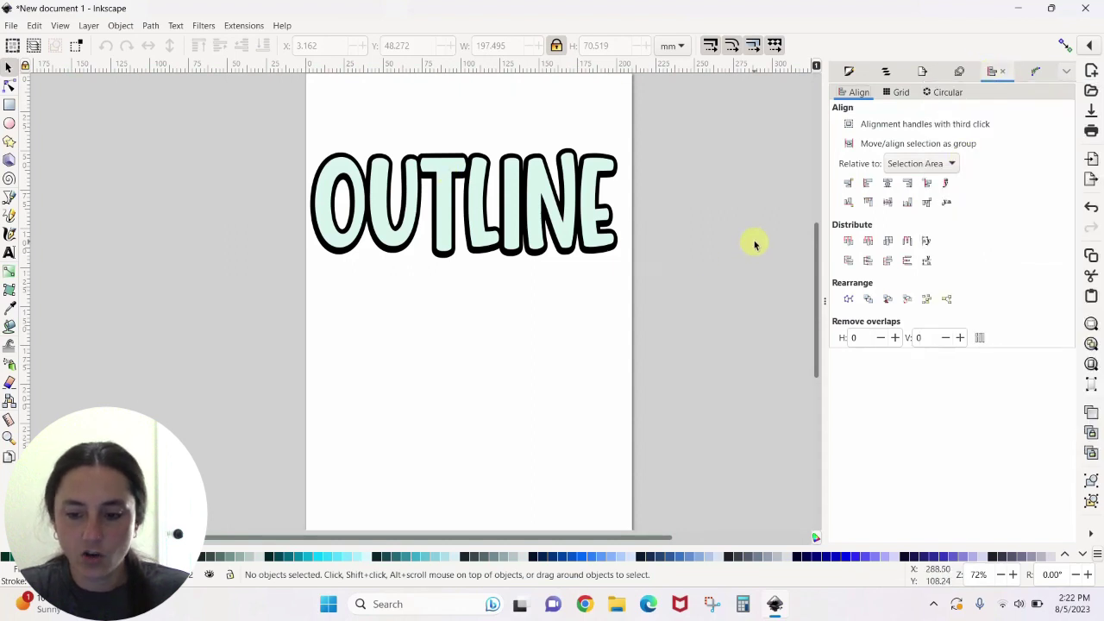
{"action": "left_click_drag", "start_coordinate": [246, 101], "coordinate": [712, 338]}
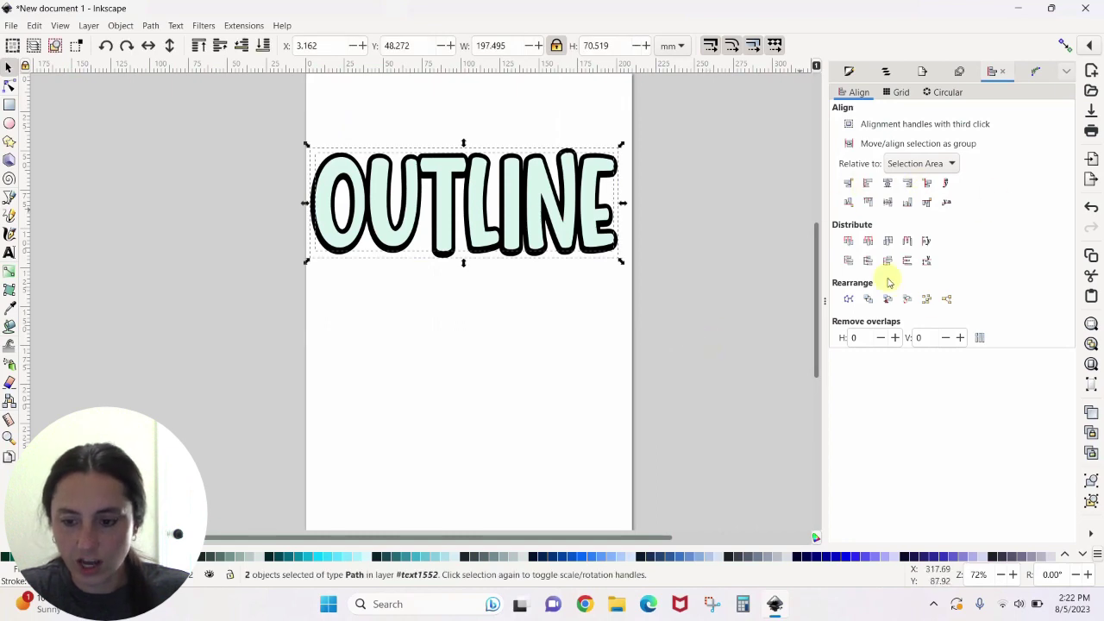
{"action": "left_click", "coordinate": [888, 184]}
{"action": "left_click", "coordinate": [887, 202]}
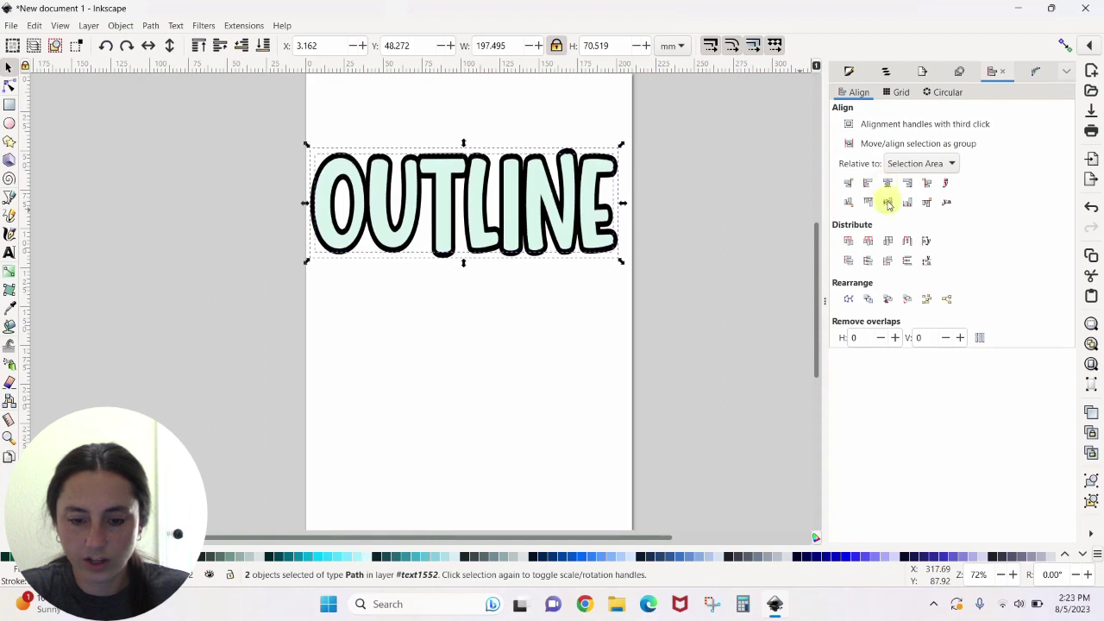
{"action": "left_click", "coordinate": [530, 353]}
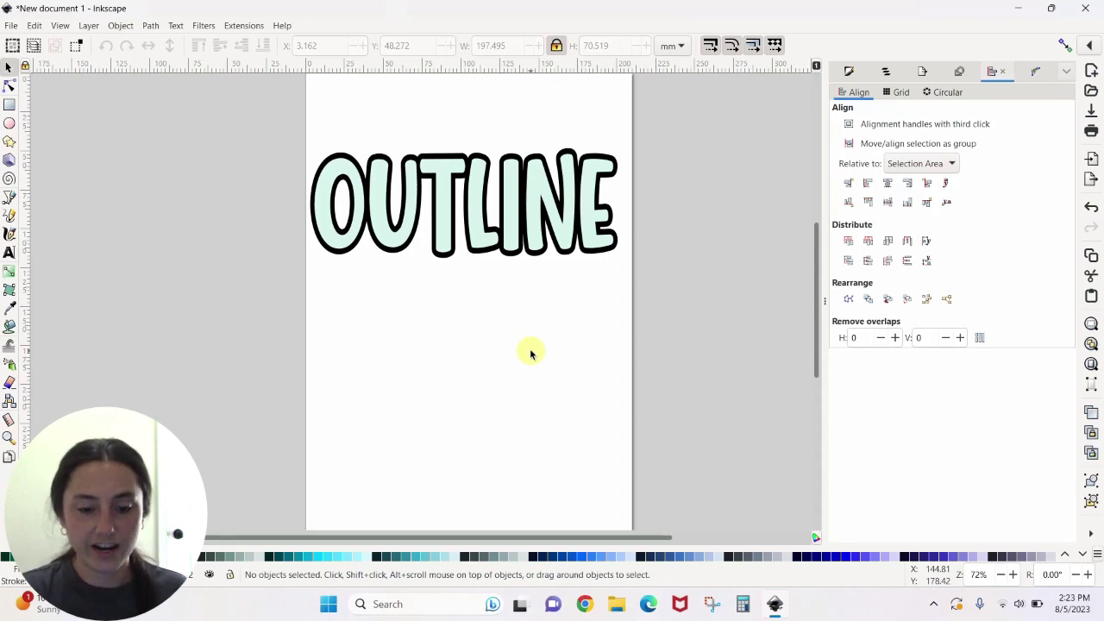
Duplicate the OUTLINE letter fill and move the copy down to the lower page
{"action": "left_click", "coordinate": [546, 197]}
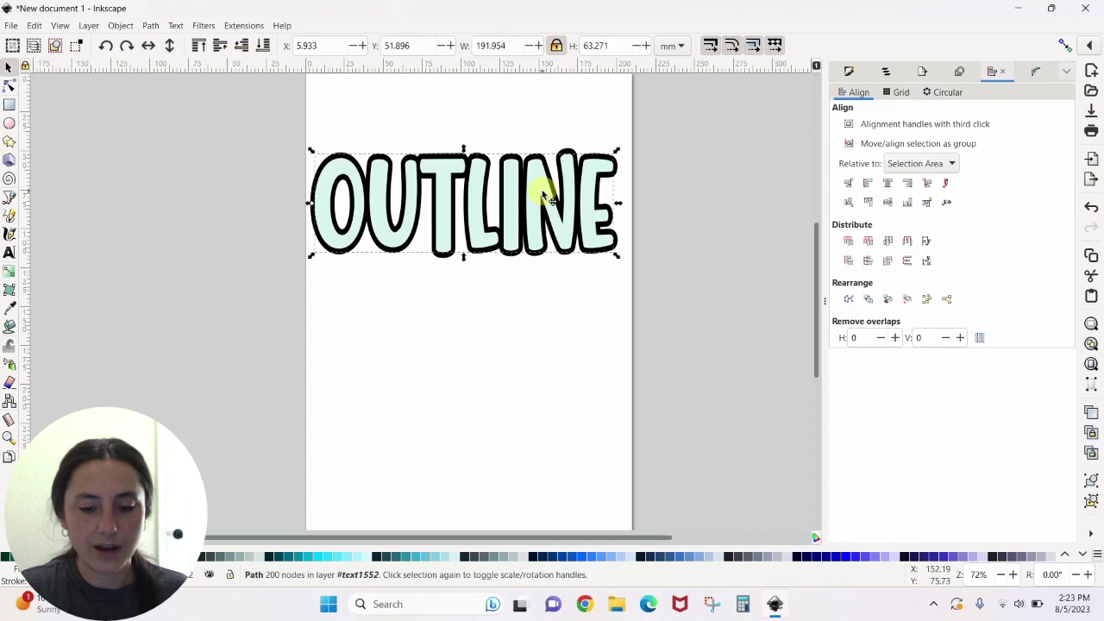
{"action": "right_click", "coordinate": [542, 192]}
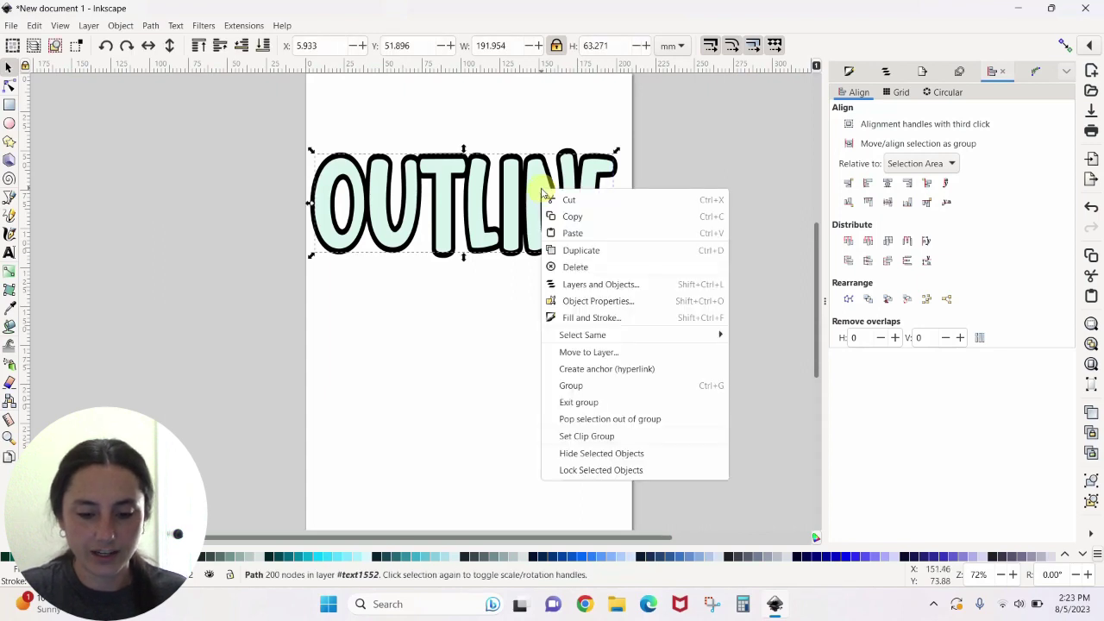
{"action": "left_click", "coordinate": [576, 252]}
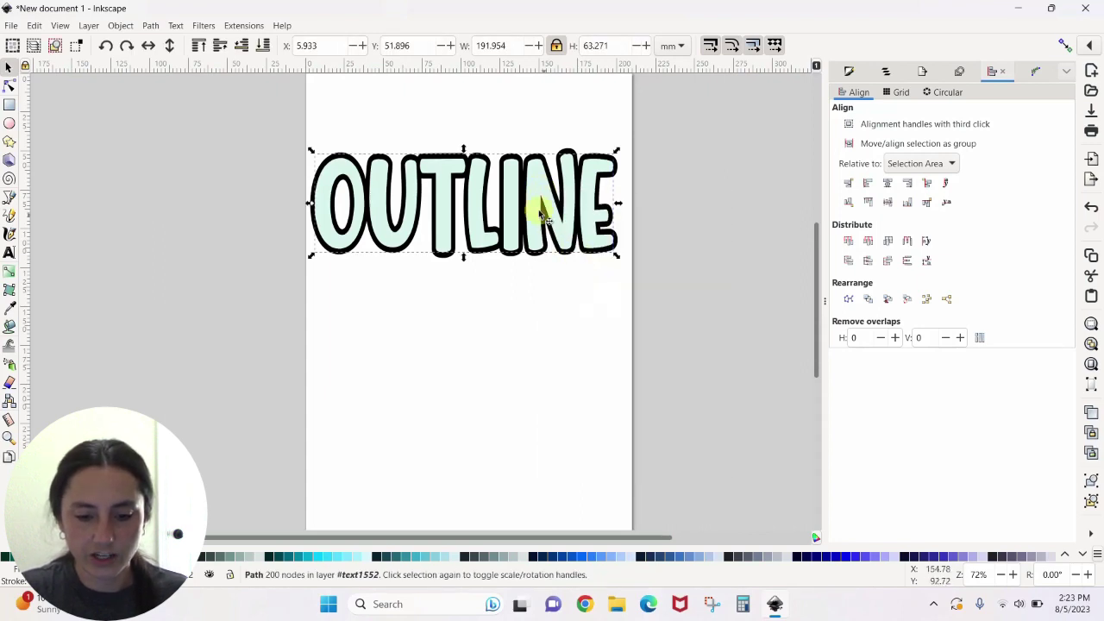
{"action": "left_click_drag", "start_coordinate": [533, 183], "coordinate": [536, 433]}
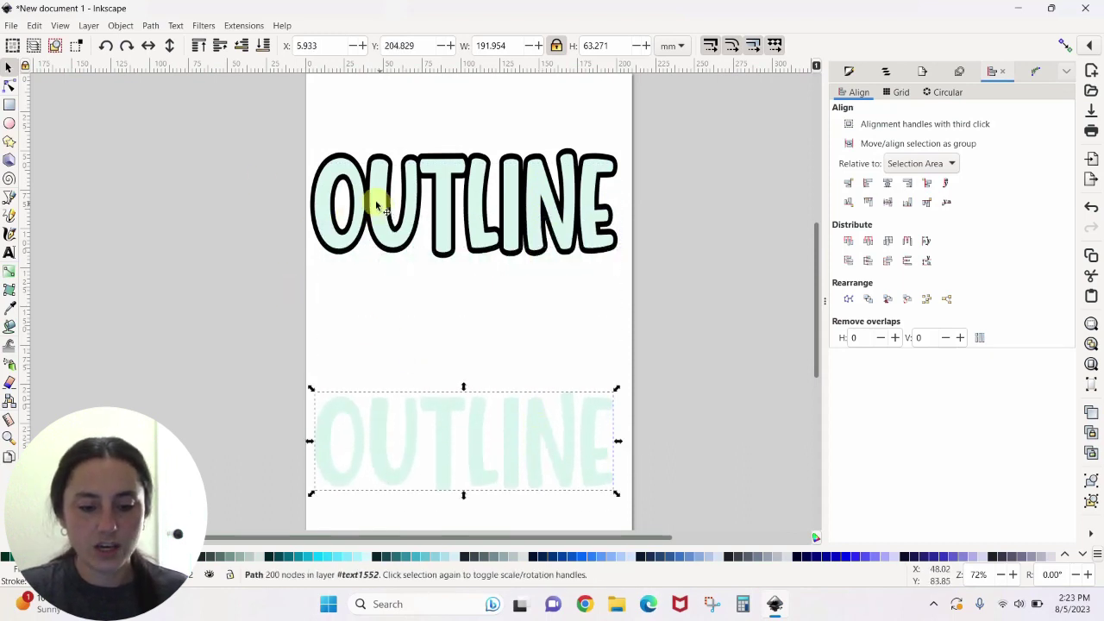
Use Path > Difference to make the top pair a hollow outline, then reposition both shapes
{"action": "left_click_drag", "start_coordinate": [262, 116], "coordinate": [685, 292]}
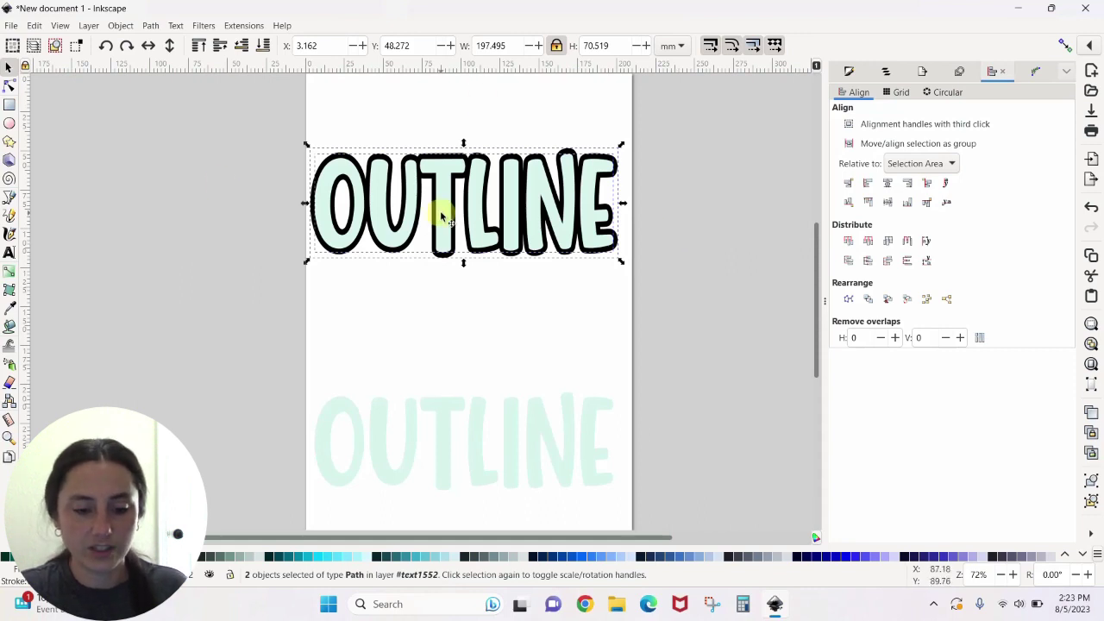
{"action": "left_click", "coordinate": [121, 25]}
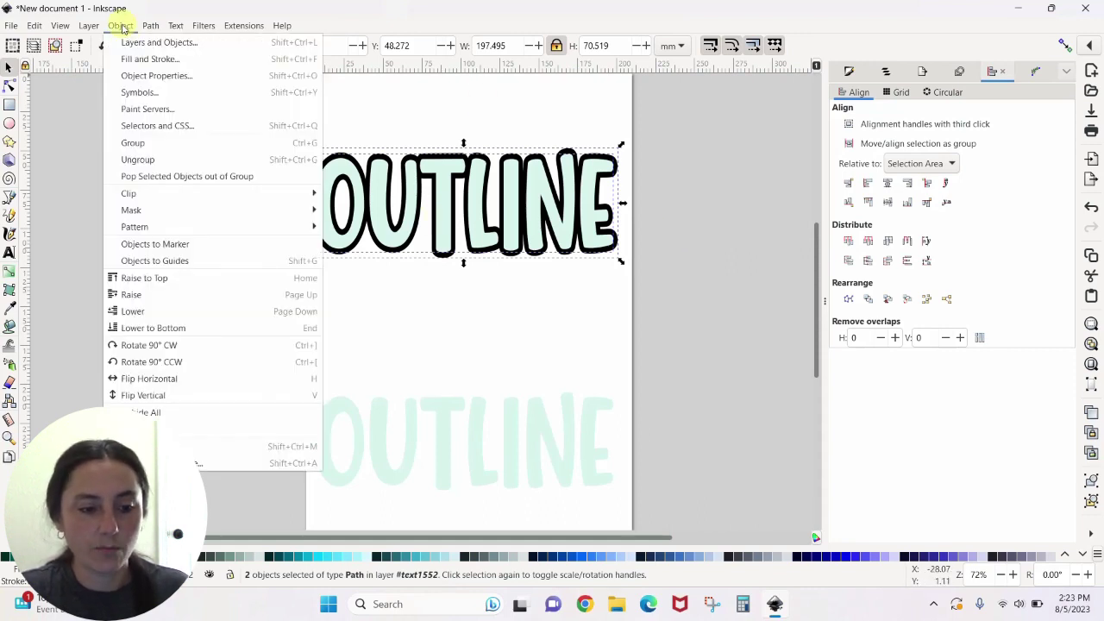
{"action": "mouse_move", "coordinate": [150, 31]}
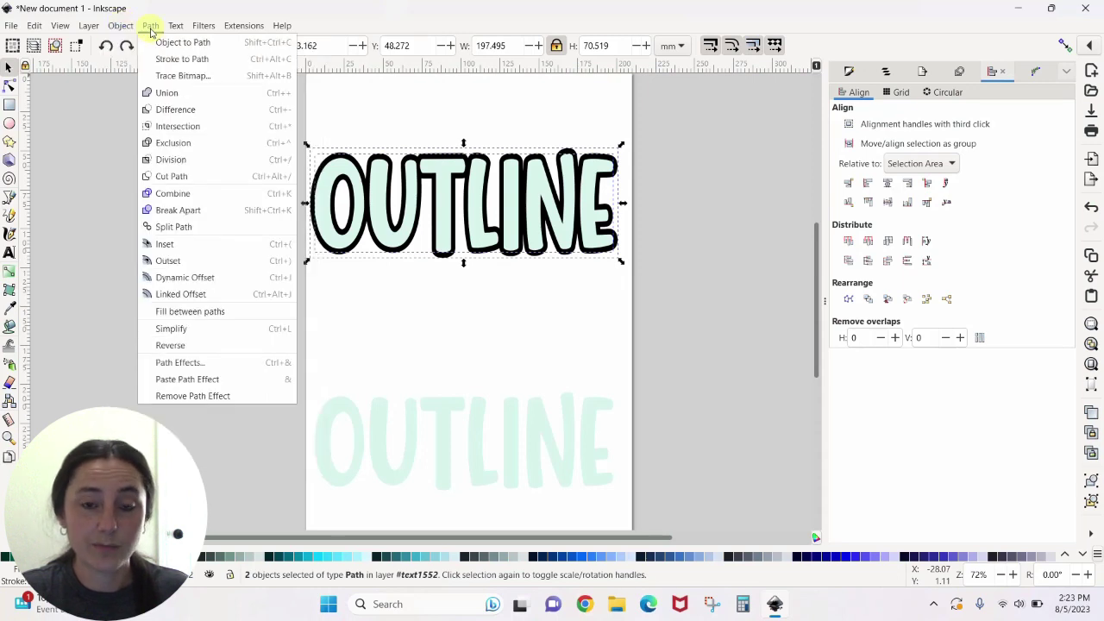
{"action": "left_click", "coordinate": [172, 112]}
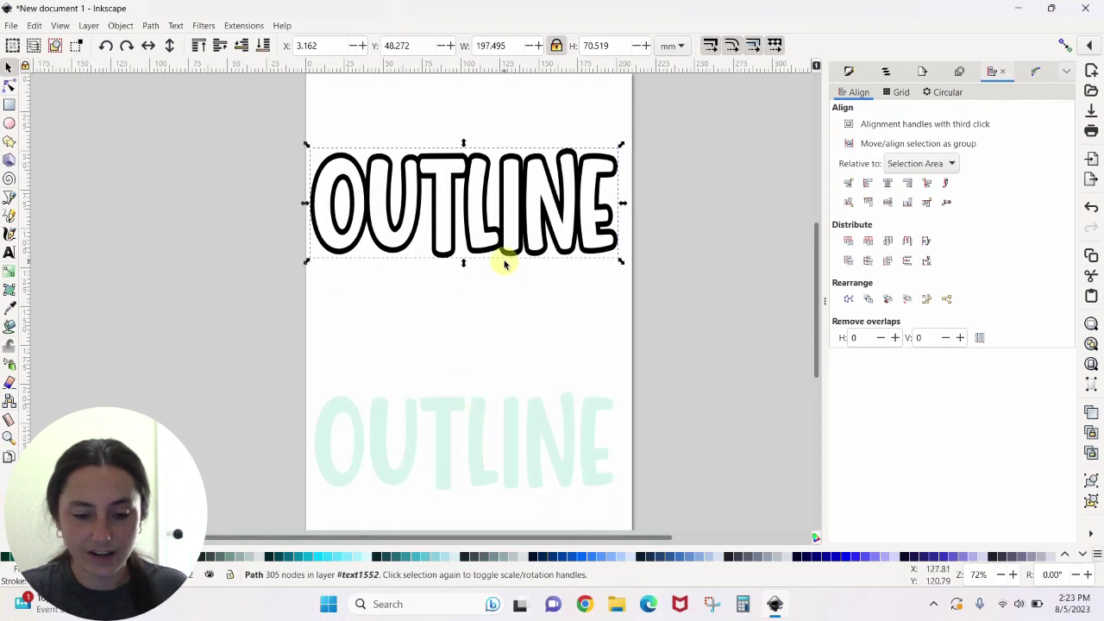
{"action": "left_click_drag", "start_coordinate": [528, 243], "coordinate": [514, 269]}
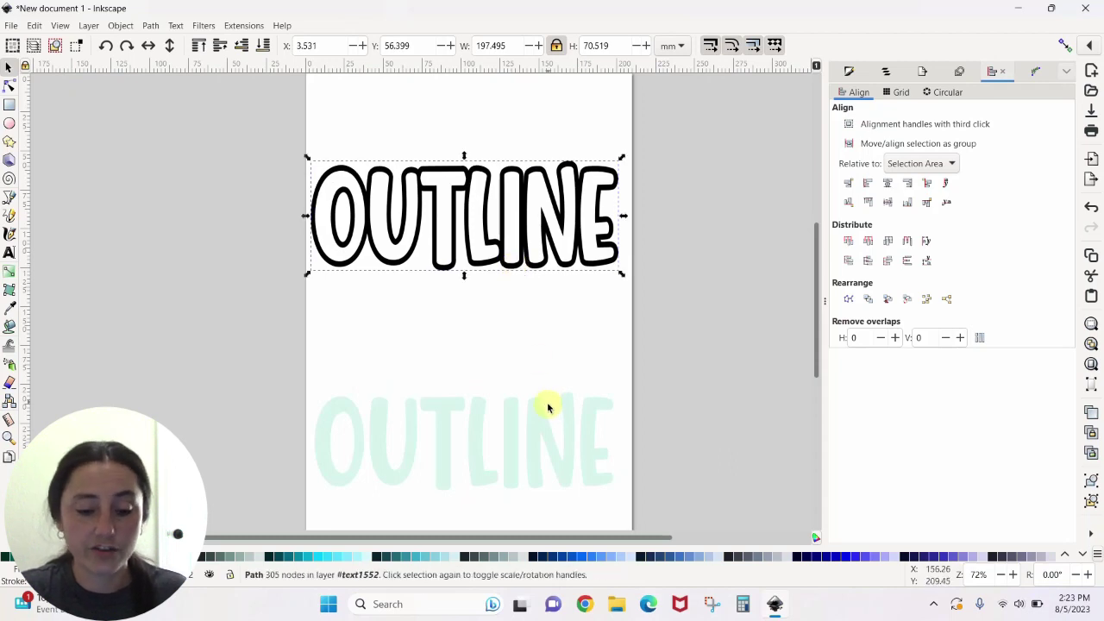
{"action": "left_click_drag", "start_coordinate": [543, 435], "coordinate": [539, 401]}
{"action": "left_click", "coordinate": [565, 270]}
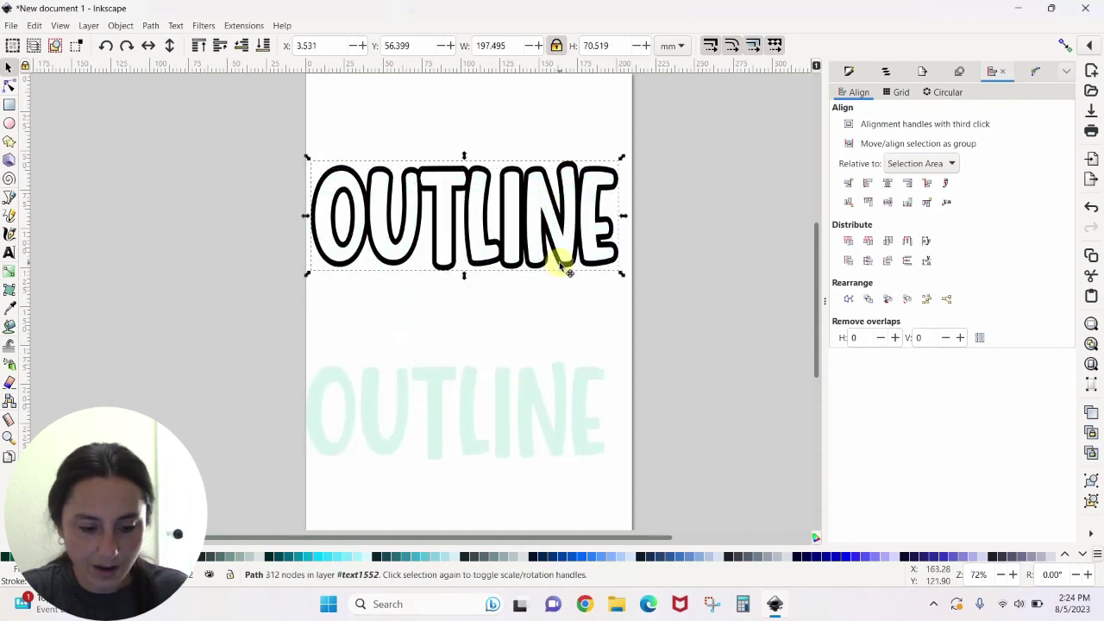
Colour the hollow outline pale green, fill the lower OUTLINE cyan #55DDFF, and raise it slightly
{"action": "left_click", "coordinate": [205, 552]}
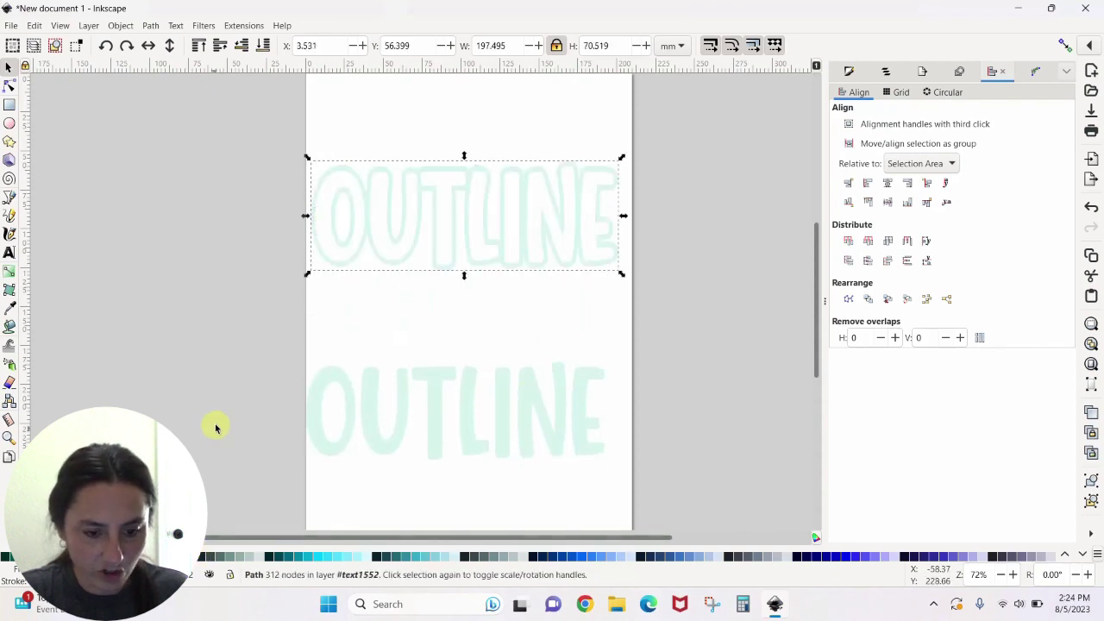
{"action": "left_click", "coordinate": [470, 436]}
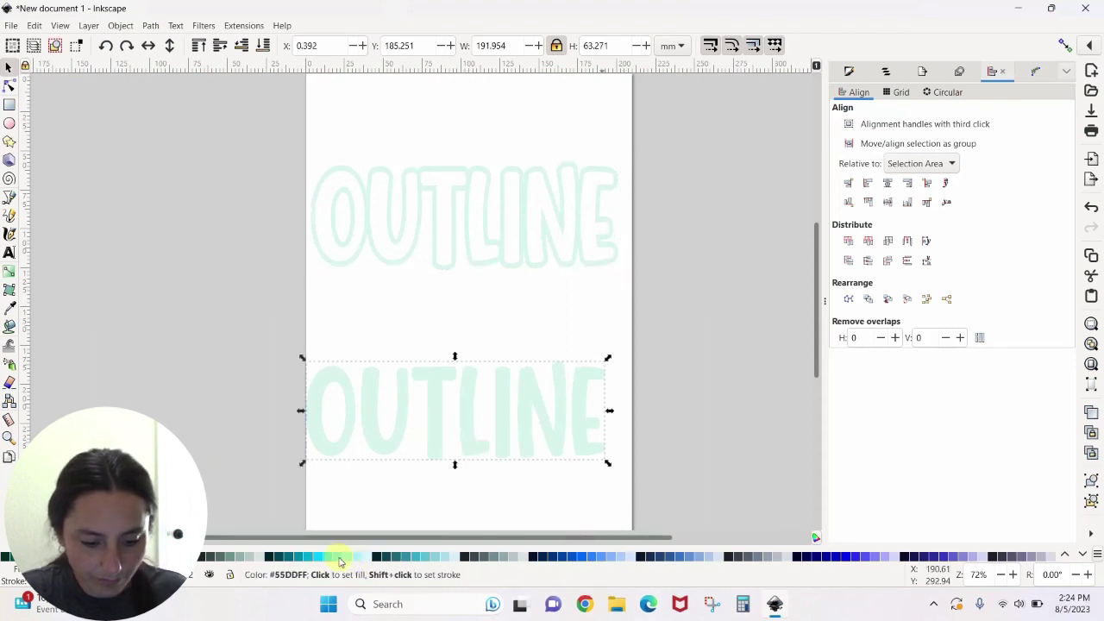
{"action": "left_click", "coordinate": [336, 559]}
{"action": "left_click", "coordinate": [662, 412]}
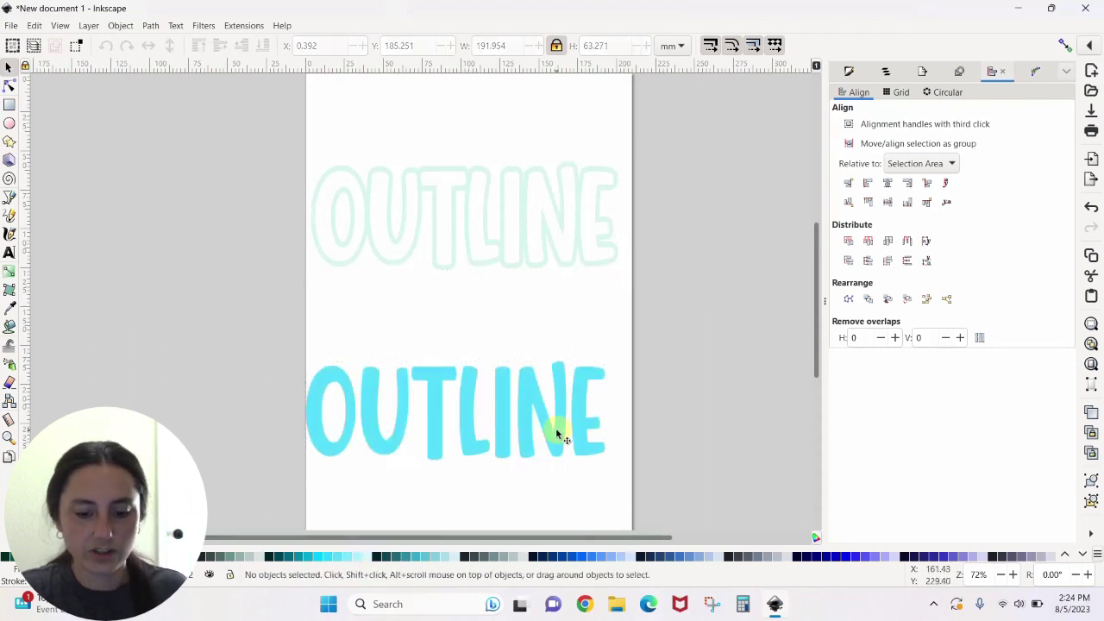
{"action": "left_click_drag", "start_coordinate": [580, 431], "coordinate": [590, 405]}
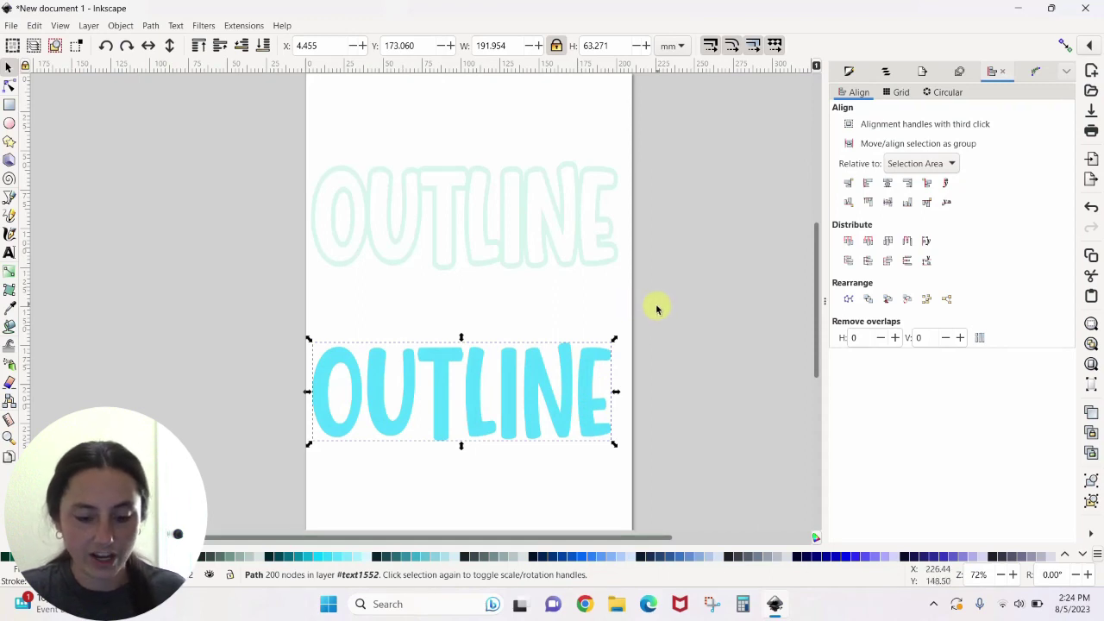
Duplicate the cyan OUTLINE, placing one copy below the page and the other under the pale outline
{"action": "right_click", "coordinate": [587, 389]}
{"action": "left_click", "coordinate": [602, 154]}
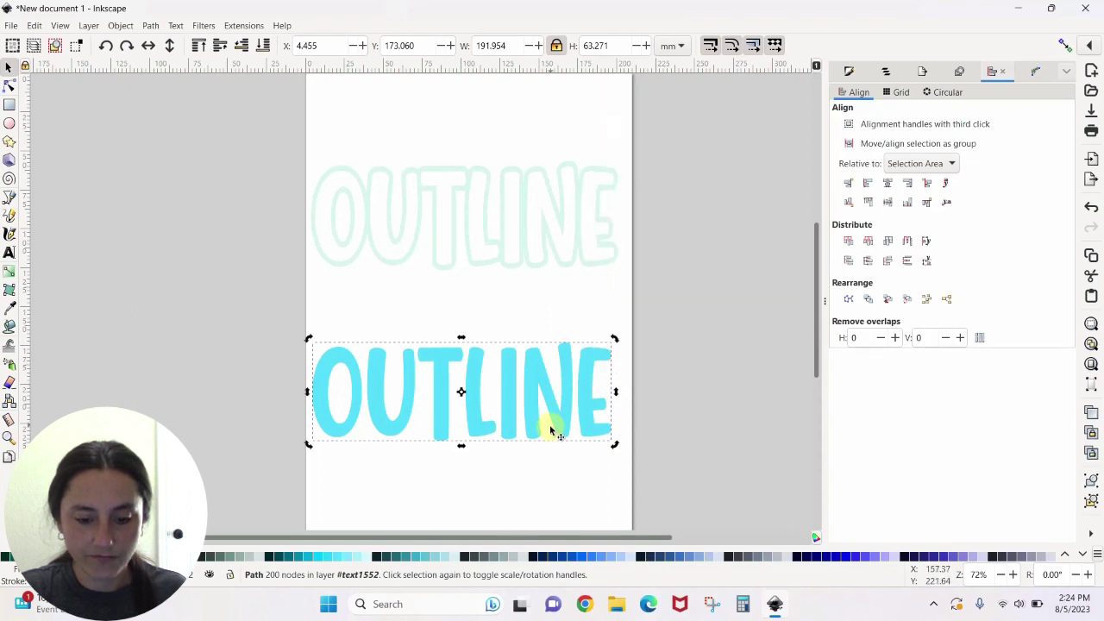
{"action": "left_click_drag", "start_coordinate": [552, 434], "coordinate": [472, 183]}
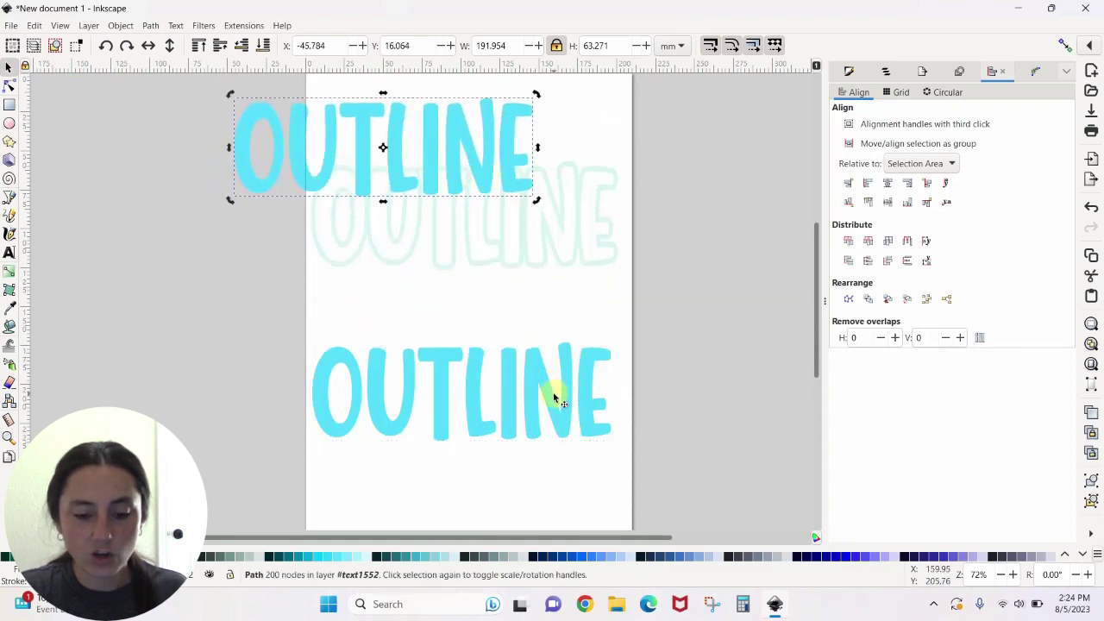
{"action": "mouse_move", "coordinate": [554, 398]}
{"action": "left_mouse_down"}
{"action": "mouse_move", "coordinate": [313, 388]}
{"action": "mouse_move", "coordinate": [596, 419]}
{"action": "mouse_move", "coordinate": [585, 429]}
{"action": "mouse_move", "coordinate": [560, 415]}
{"action": "left_mouse_up"}
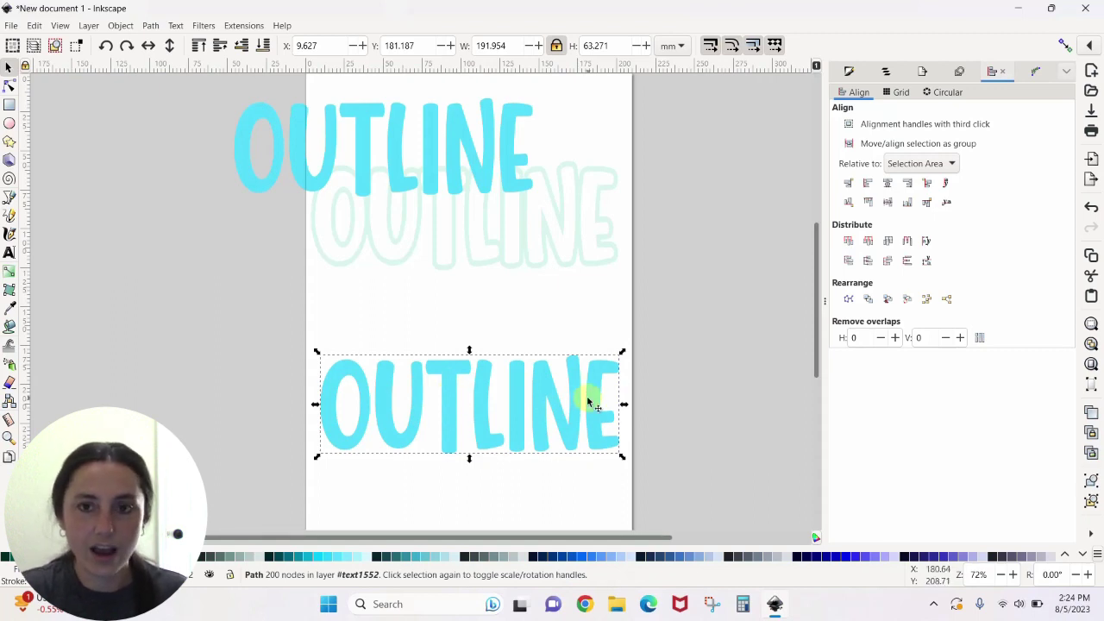
{"action": "left_click_drag", "start_coordinate": [560, 418], "coordinate": [580, 528]}
{"action": "left_click_drag", "start_coordinate": [506, 103], "coordinate": [592, 352]}
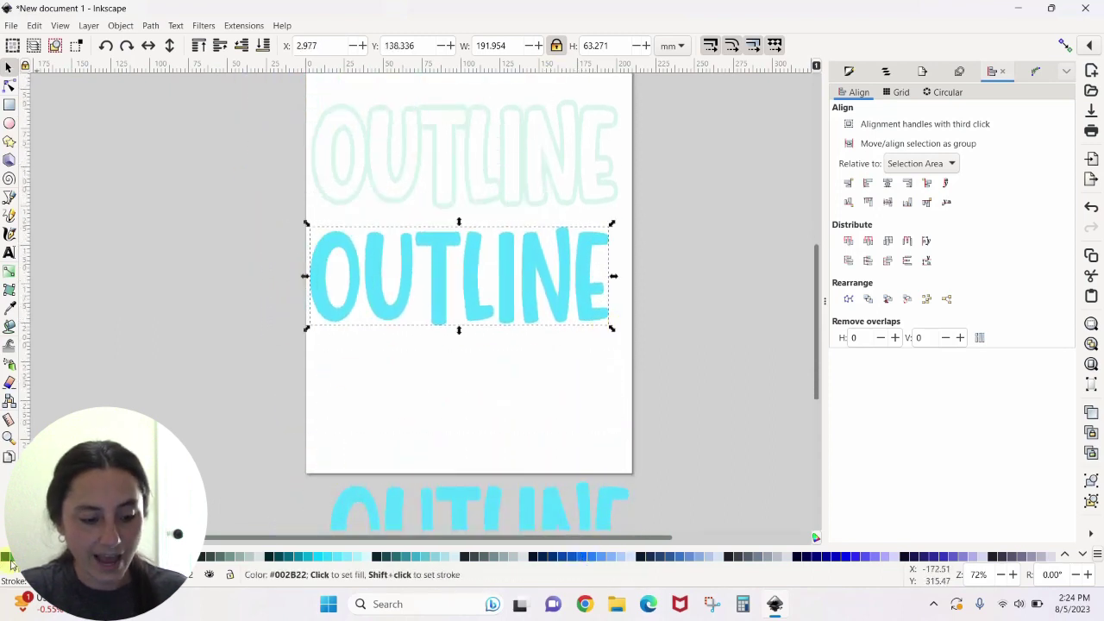
Fill the middle OUTLINE with dark navy and move it slightly lower
{"action": "left_click", "coordinate": [1083, 556]}
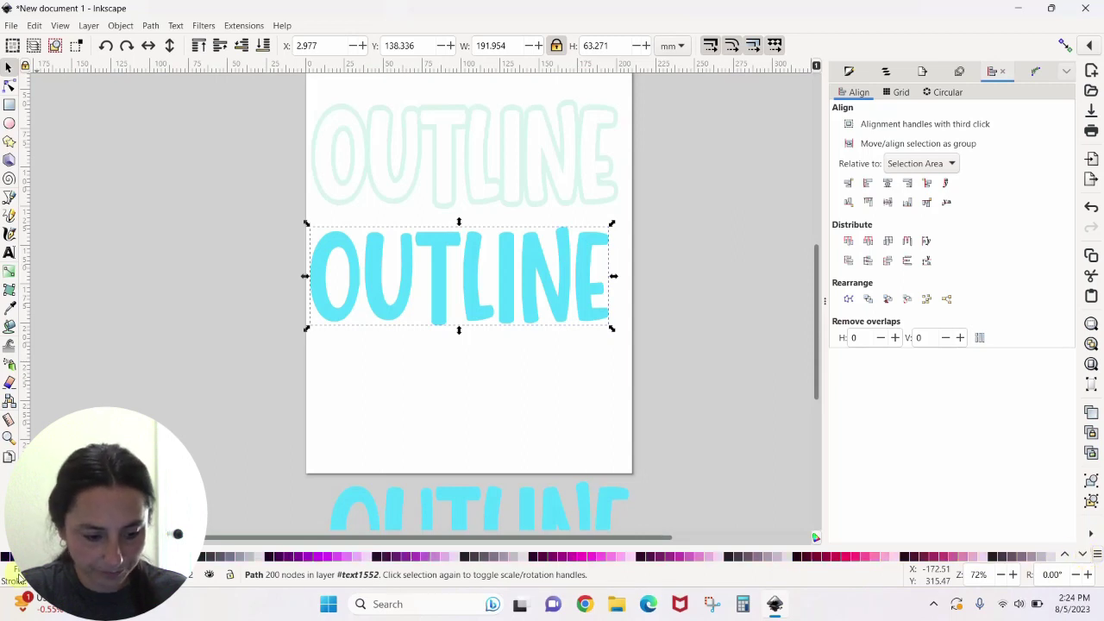
{"action": "left_click", "coordinate": [271, 556]}
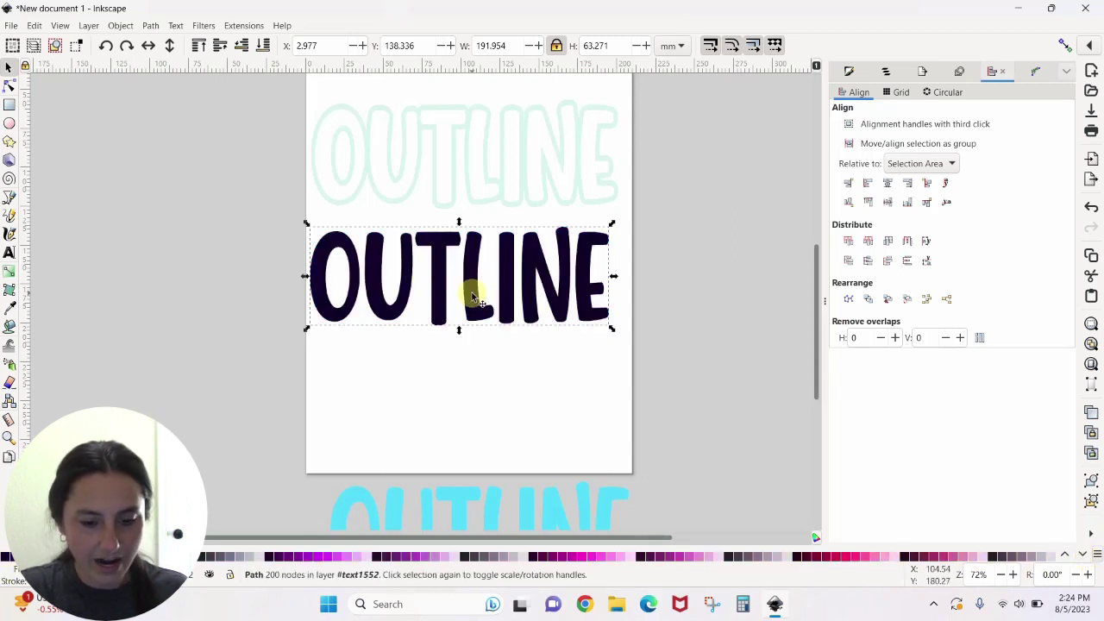
{"action": "left_click_drag", "start_coordinate": [479, 304], "coordinate": [489, 340]}
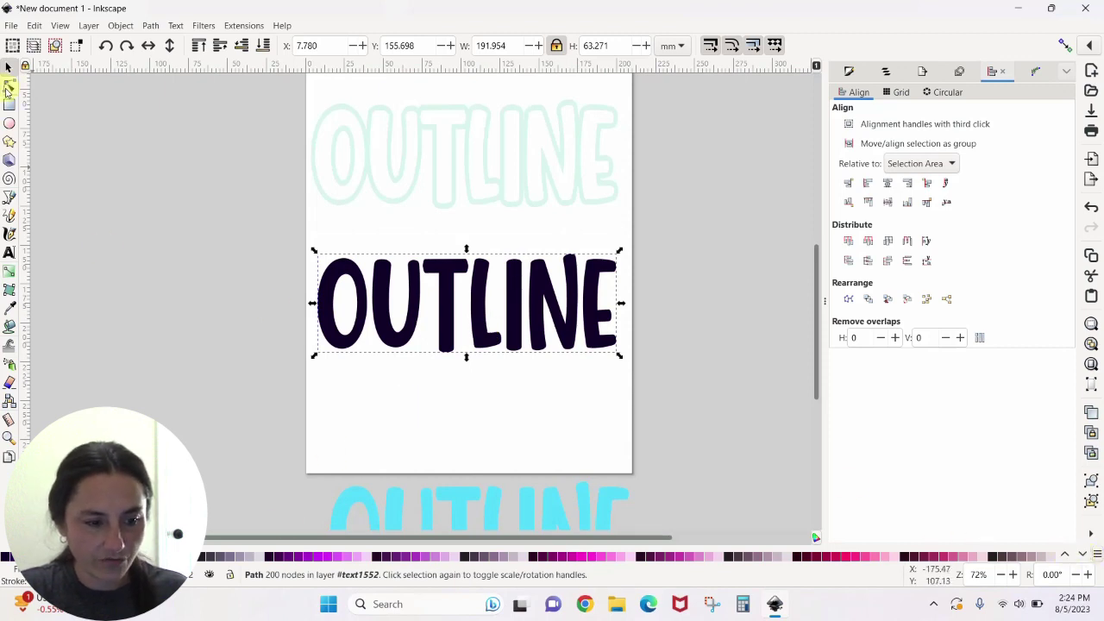
Outset the navy letters with Ctrl+) into a thick shape and move it up the page
{"action": "left_click", "coordinate": [7, 87]}
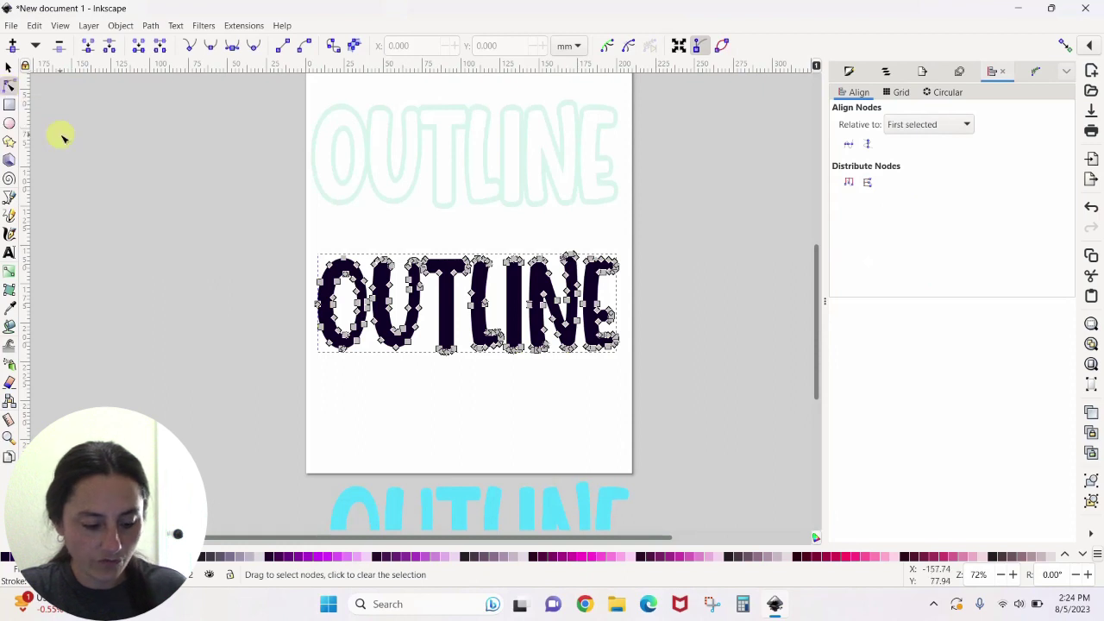
{"action": "key", "text": "ctrl+parenright"}
{"action": "key", "text": "ctrl+parenright"}
{"action": "key", "text": "ctrl+parenright"}
{"action": "key", "text": "ctrl+parenright"}
{"action": "key", "text": "ctrl+parenright"}
{"action": "key", "text": "ctrl+parenright"}
{"action": "key", "text": "ctrl+parenright"}
{"action": "key", "text": "ctrl+parenright"}
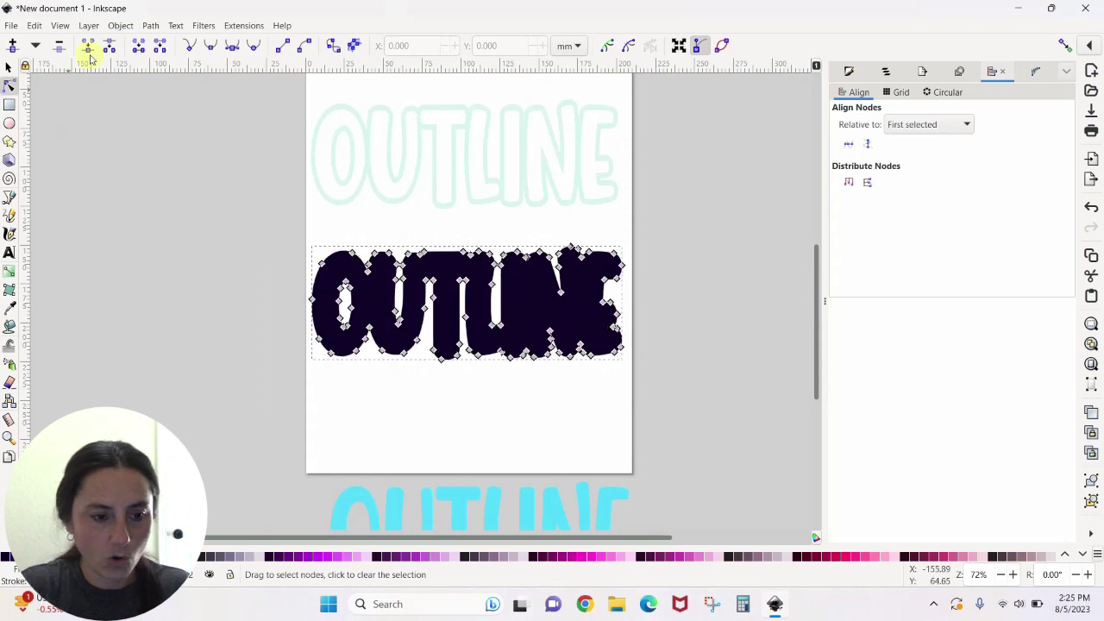
{"action": "left_click", "coordinate": [152, 25]}
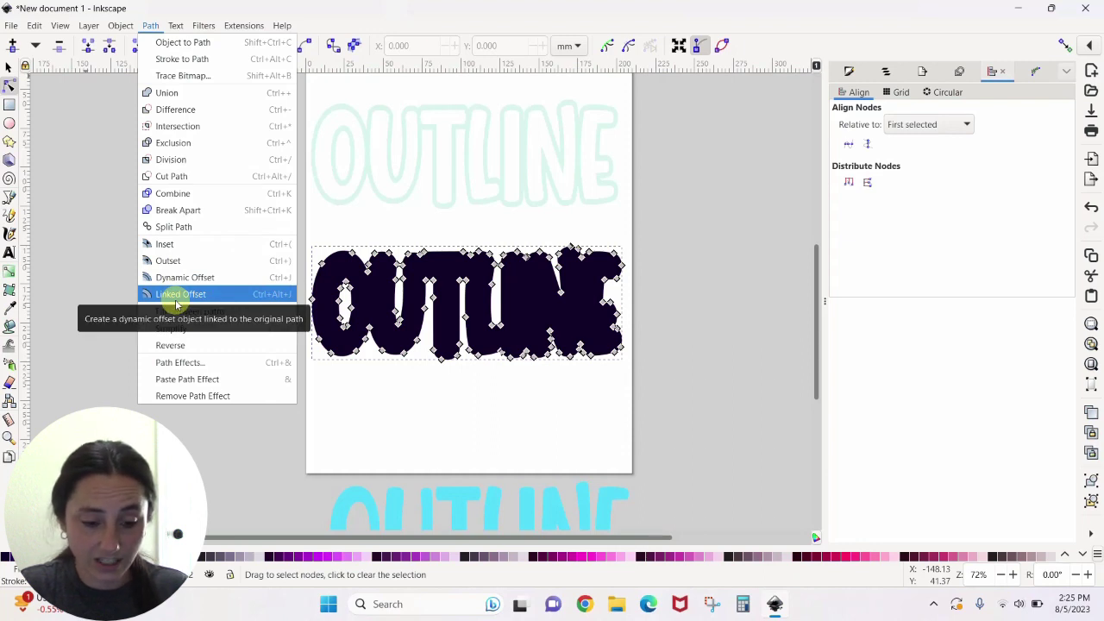
{"action": "left_click", "coordinate": [104, 180]}
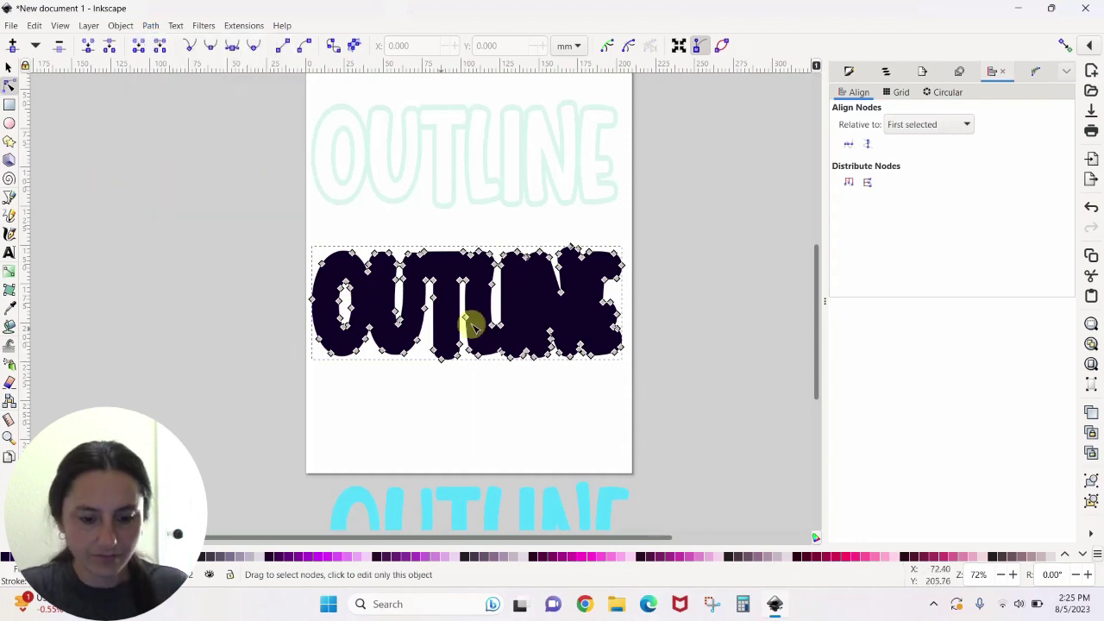
{"action": "left_click", "coordinate": [726, 313]}
{"action": "left_click", "coordinate": [8, 66]}
{"action": "left_click_drag", "start_coordinate": [493, 325], "coordinate": [498, 170]}
Send the dark shape behind the outlined text and move both to the page middle
{"action": "left_click", "coordinate": [263, 47]}
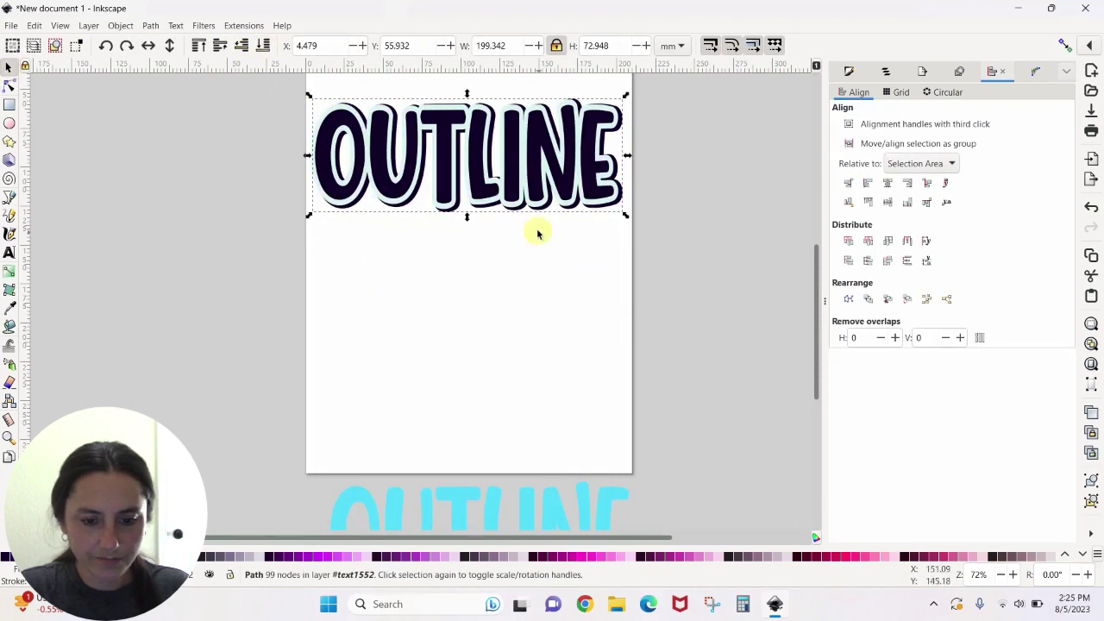
{"action": "left_click_drag", "start_coordinate": [535, 204], "coordinate": [538, 208]}
{"action": "left_click", "coordinate": [663, 113]}
{"action": "left_click_drag", "start_coordinate": [650, 91], "coordinate": [130, 280]}
{"action": "left_click_drag", "start_coordinate": [524, 197], "coordinate": [562, 285]}
{"action": "left_click", "coordinate": [664, 256]}
Outset the dark shape slightly with Ctrl+) and move the pale outline onto it
{"action": "left_click", "coordinate": [537, 178]}
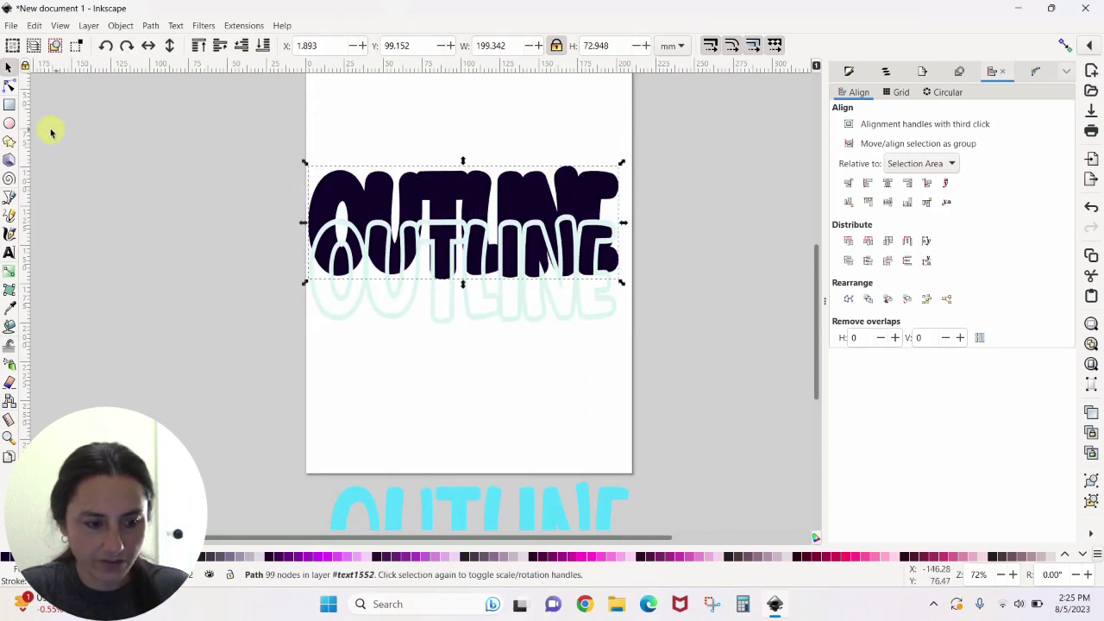
{"action": "left_click", "coordinate": [8, 85]}
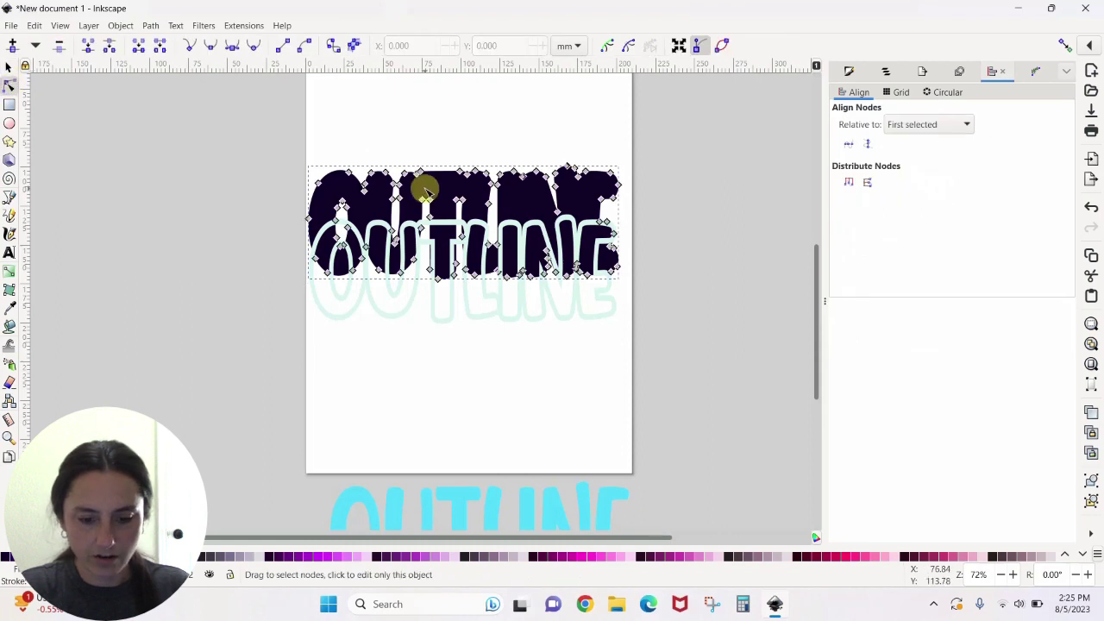
{"action": "key", "text": "ctrl+parenright"}
{"action": "key", "text": "ctrl+parenright"}
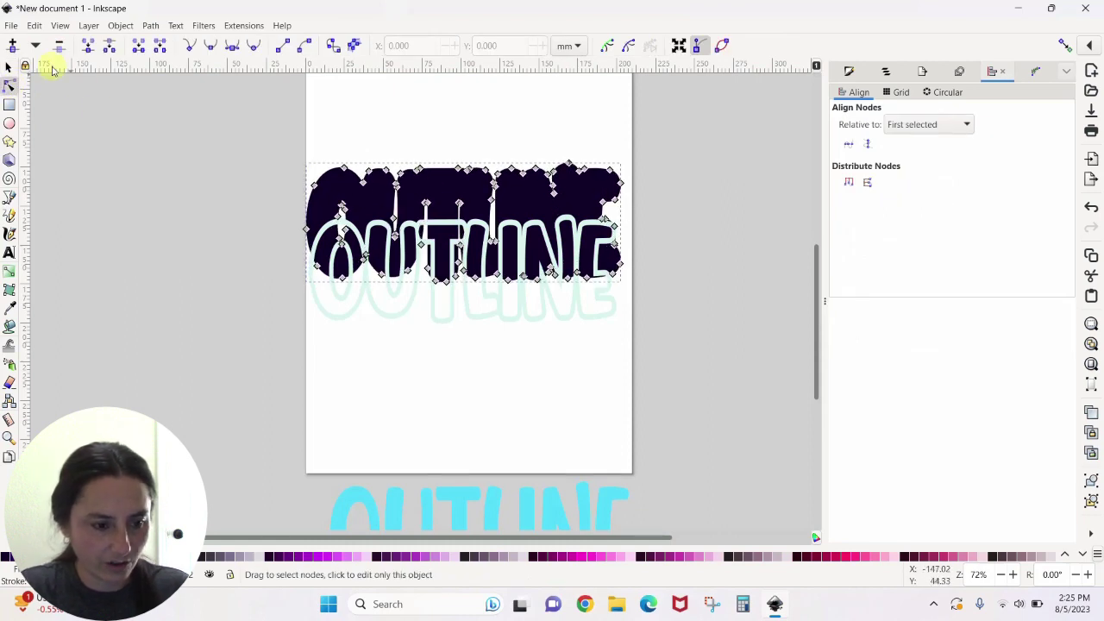
{"action": "left_click", "coordinate": [9, 68]}
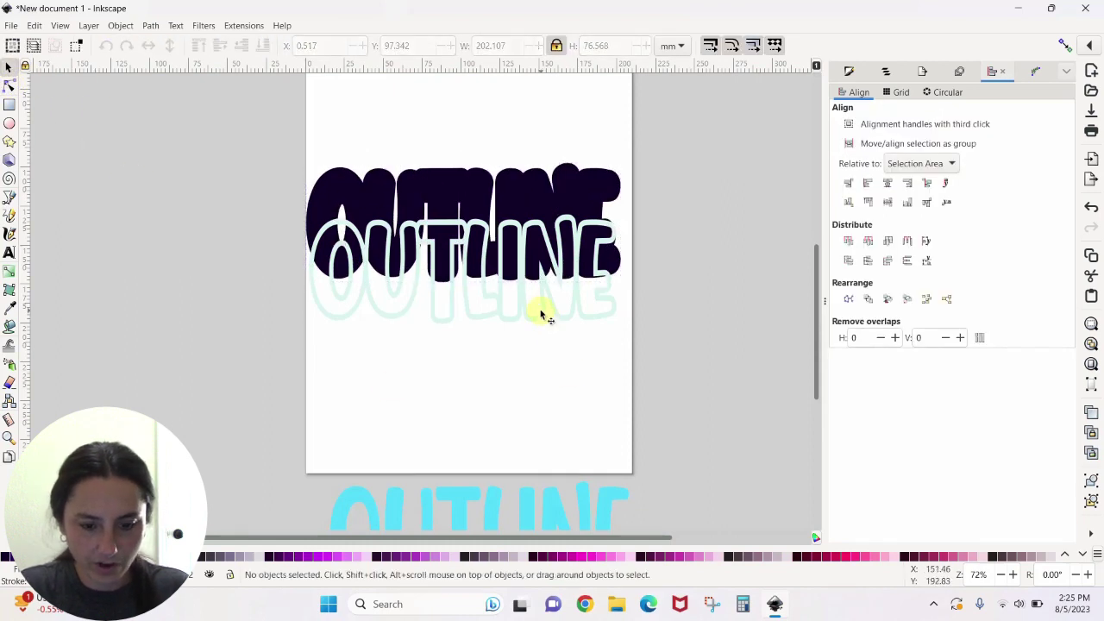
{"action": "left_click_drag", "start_coordinate": [542, 316], "coordinate": [540, 250]}
Fit the cyan letters inside the dark border and bring the pale outline copy onto the page
{"action": "left_click", "coordinate": [667, 313]}
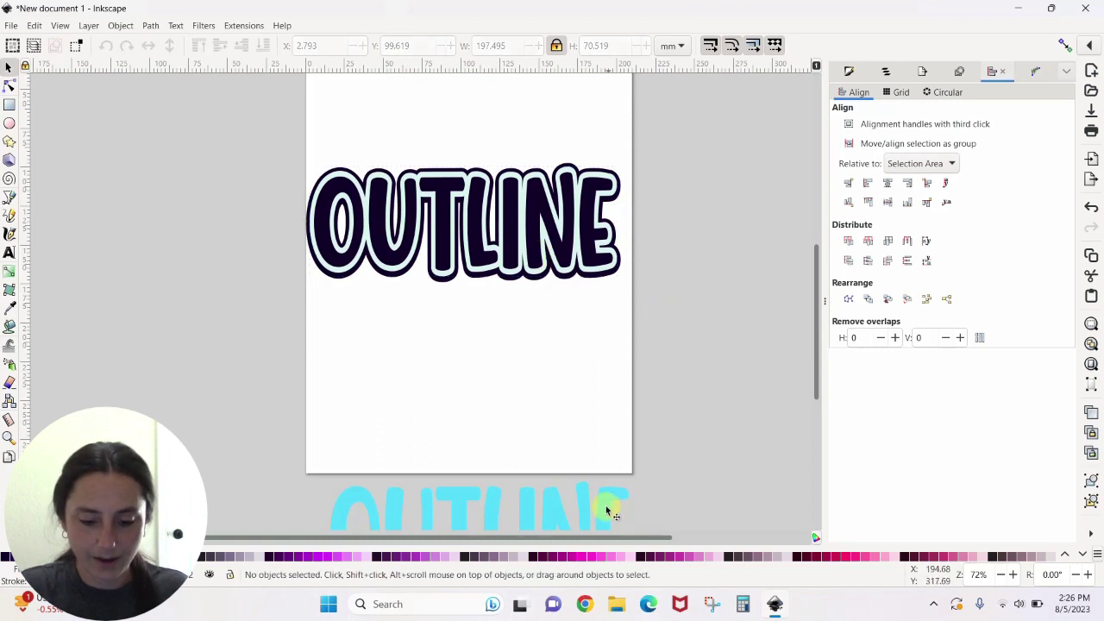
{"action": "left_click_drag", "start_coordinate": [605, 506], "coordinate": [586, 343]}
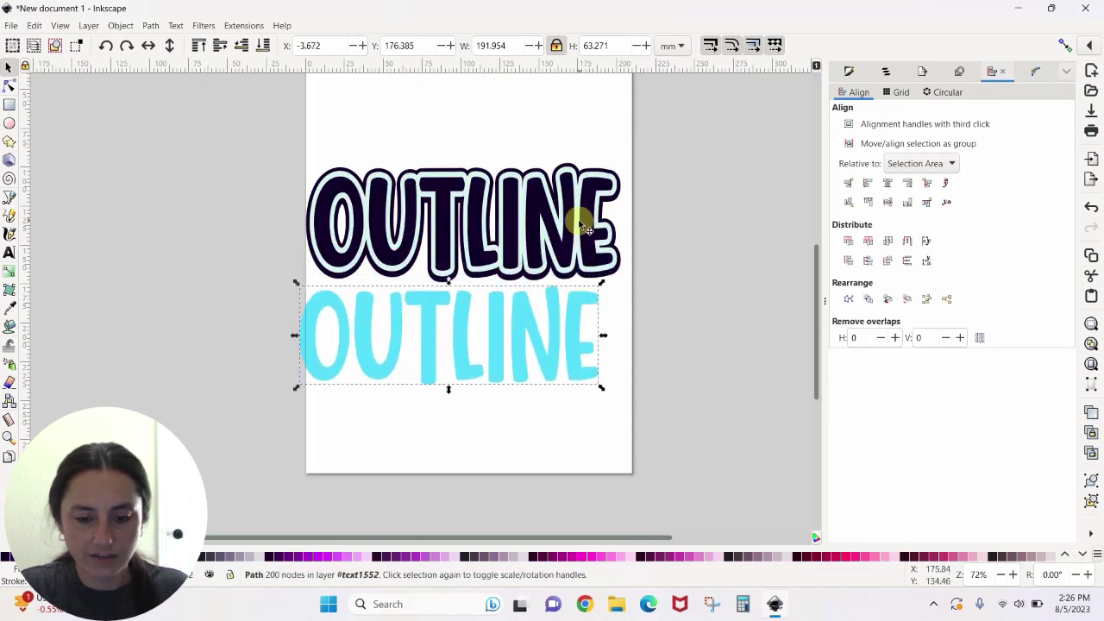
{"action": "left_click_drag", "start_coordinate": [575, 217], "coordinate": [53, 267]}
{"action": "left_click_drag", "start_coordinate": [513, 356], "coordinate": [524, 240]}
{"action": "left_click_drag", "start_coordinate": [156, 276], "coordinate": [379, 408]}
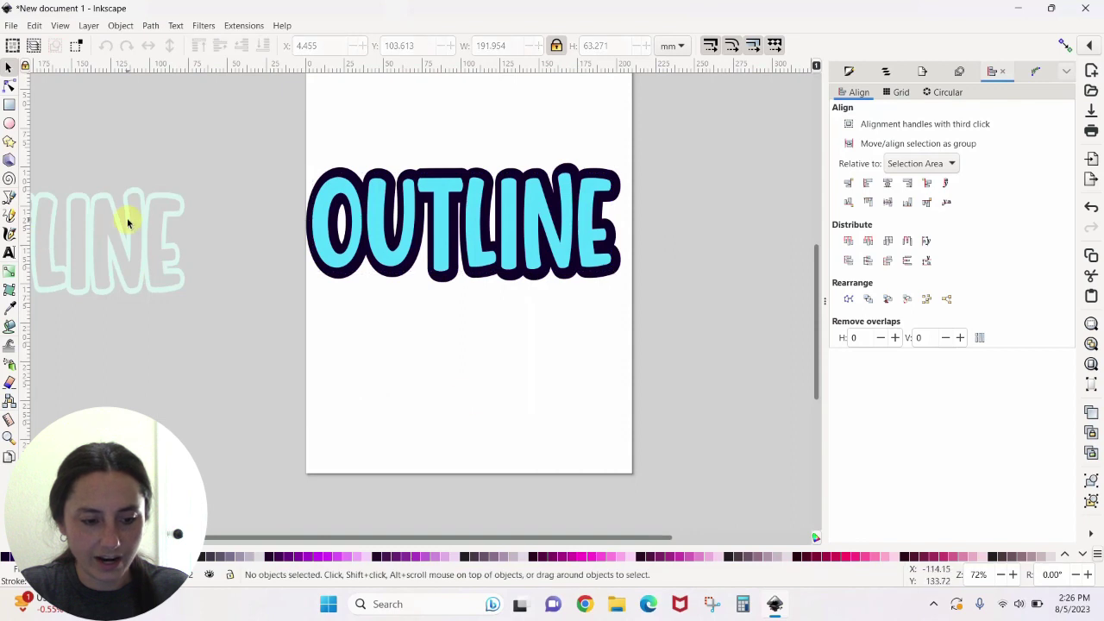
{"action": "left_click_drag", "start_coordinate": [160, 241], "coordinate": [585, 363]}
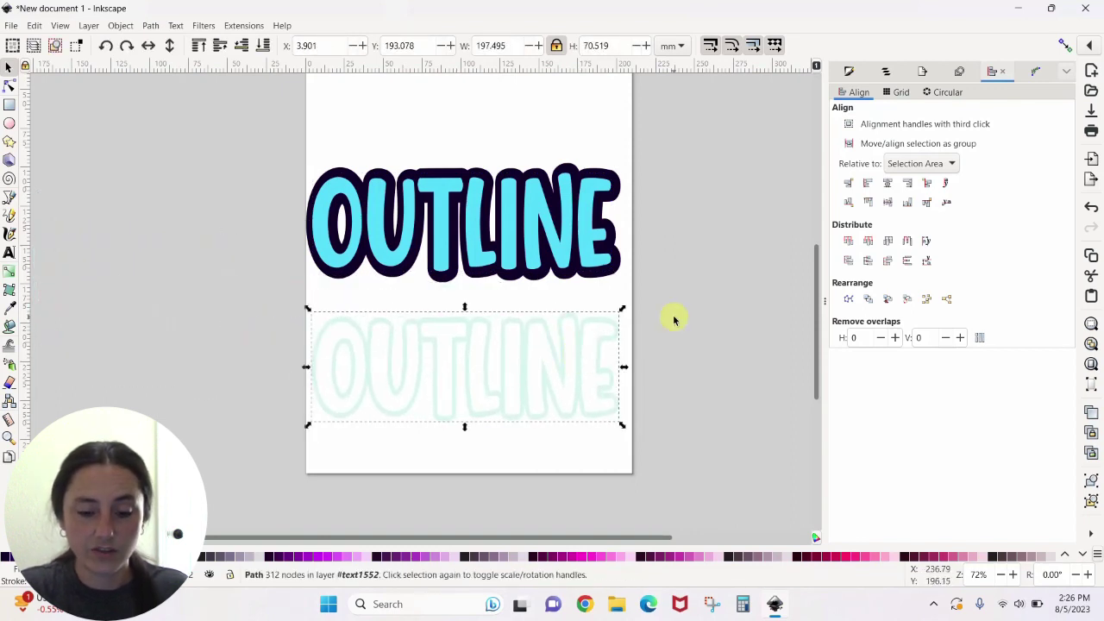
Move the cyan OUTLINE to mid-page, recolour it black, and nudge it to X 8.518 mm
{"action": "left_click_drag", "start_coordinate": [547, 247], "coordinate": [547, 274]}
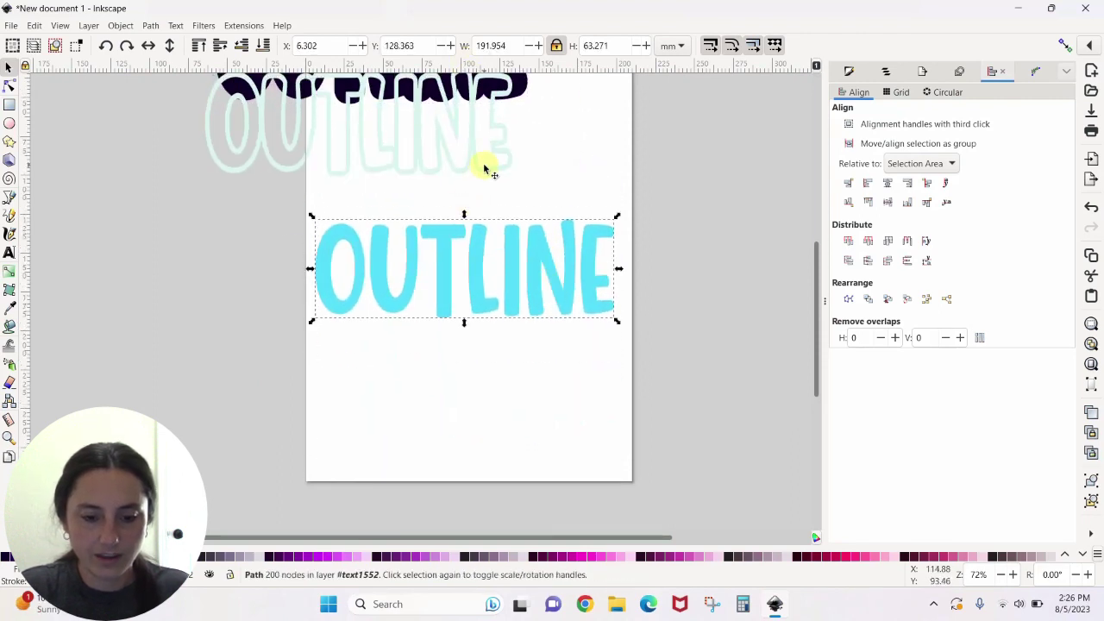
{"action": "left_click_drag", "start_coordinate": [485, 170], "coordinate": [485, 94]}
{"action": "left_click_drag", "start_coordinate": [562, 315], "coordinate": [567, 276]}
{"action": "left_click", "coordinate": [7, 557]}
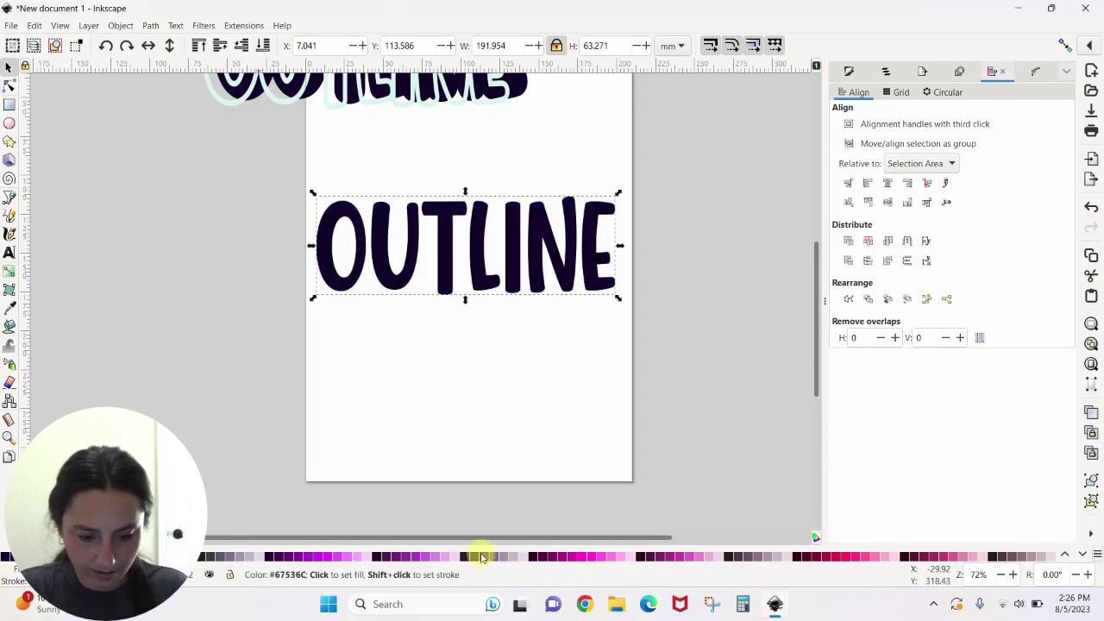
{"action": "scroll", "coordinate": [483, 556], "scroll_direction": "up", "scroll_amount": 5}
{"action": "left_click", "coordinate": [17, 557]}
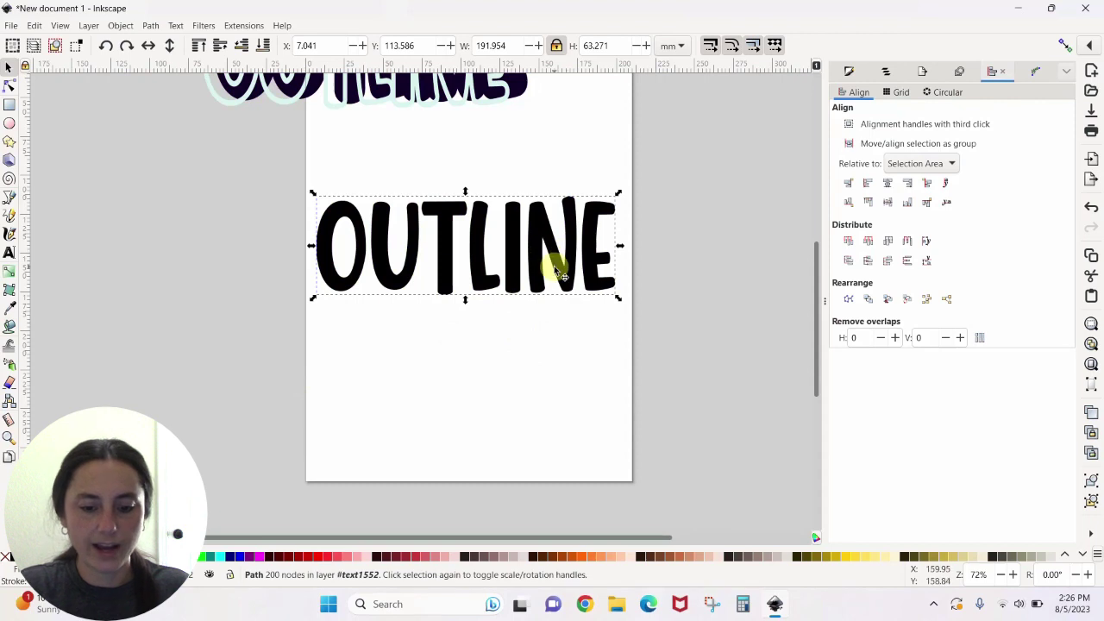
{"action": "left_click_drag", "start_coordinate": [557, 271], "coordinate": [558, 274]}
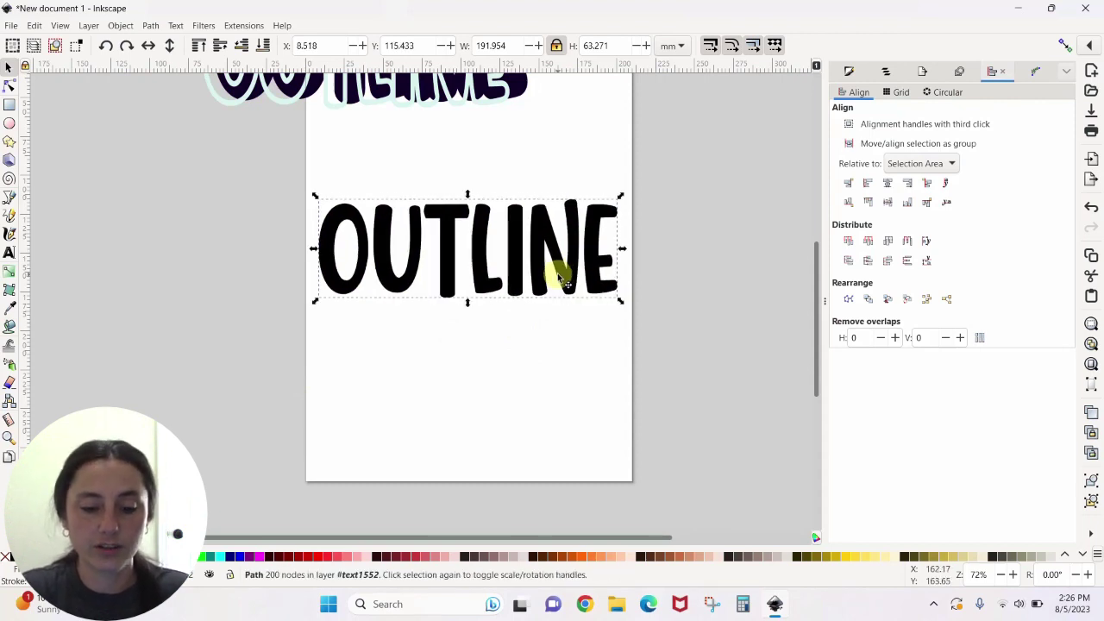
Add a linked offset to the black letters and enlarge it into a thick rounded shape
{"action": "left_click", "coordinate": [9, 87]}
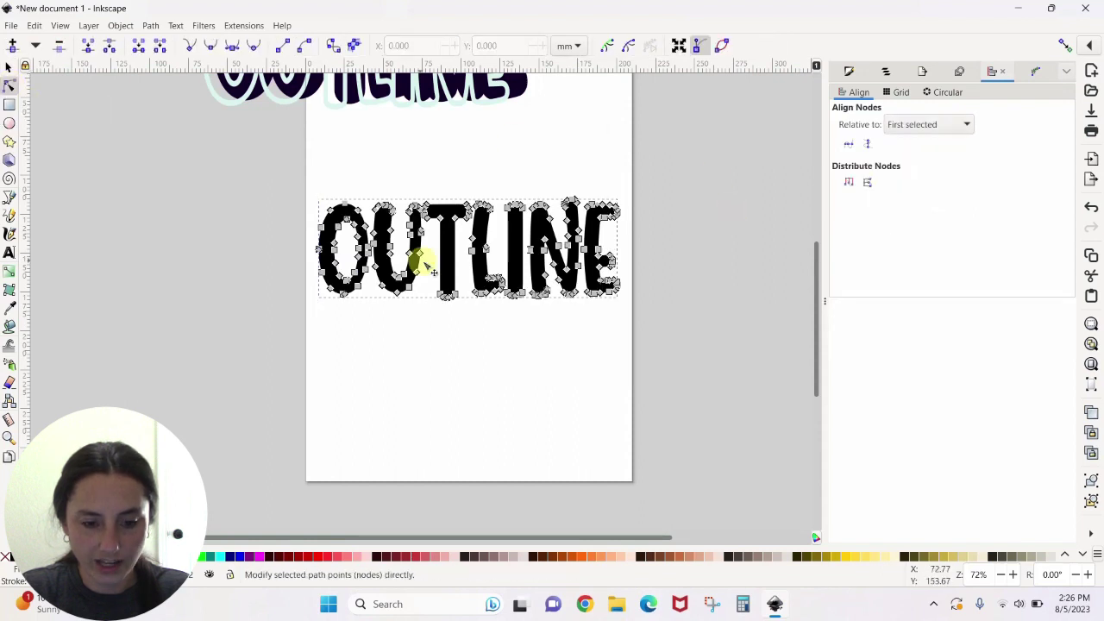
{"action": "left_click", "coordinate": [152, 25]}
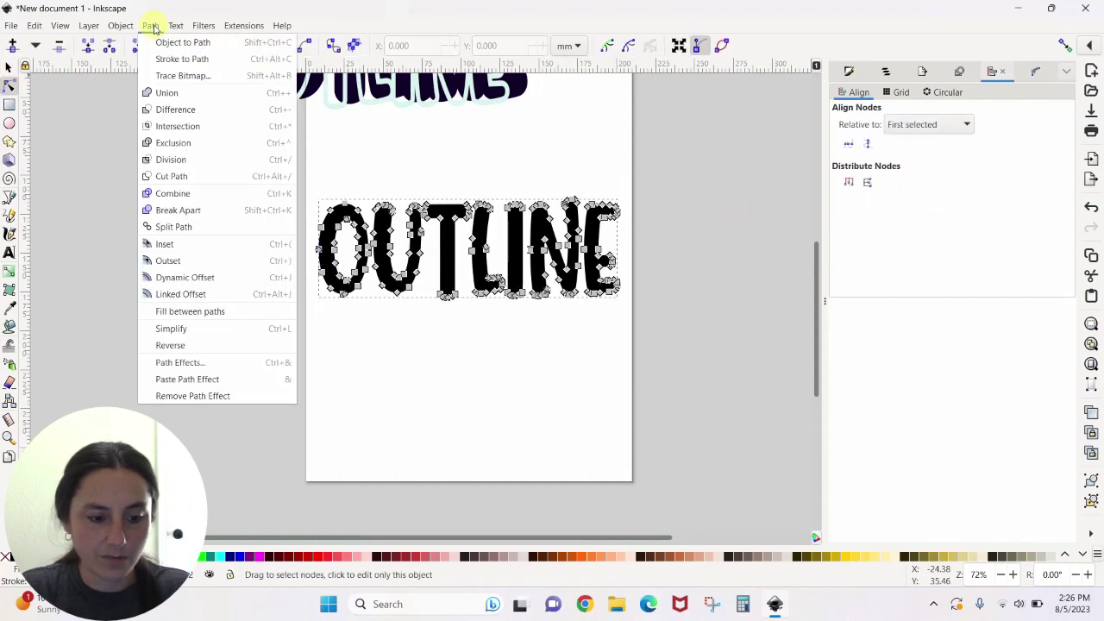
{"action": "left_click", "coordinate": [207, 295]}
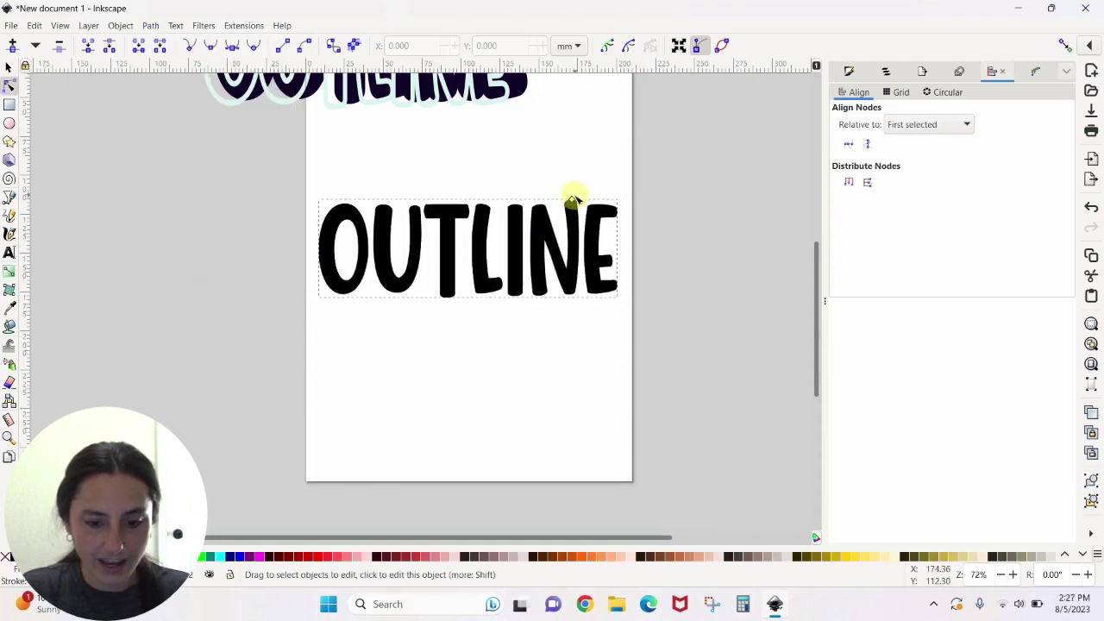
{"action": "left_click_drag", "start_coordinate": [572, 200], "coordinate": [578, 187]}
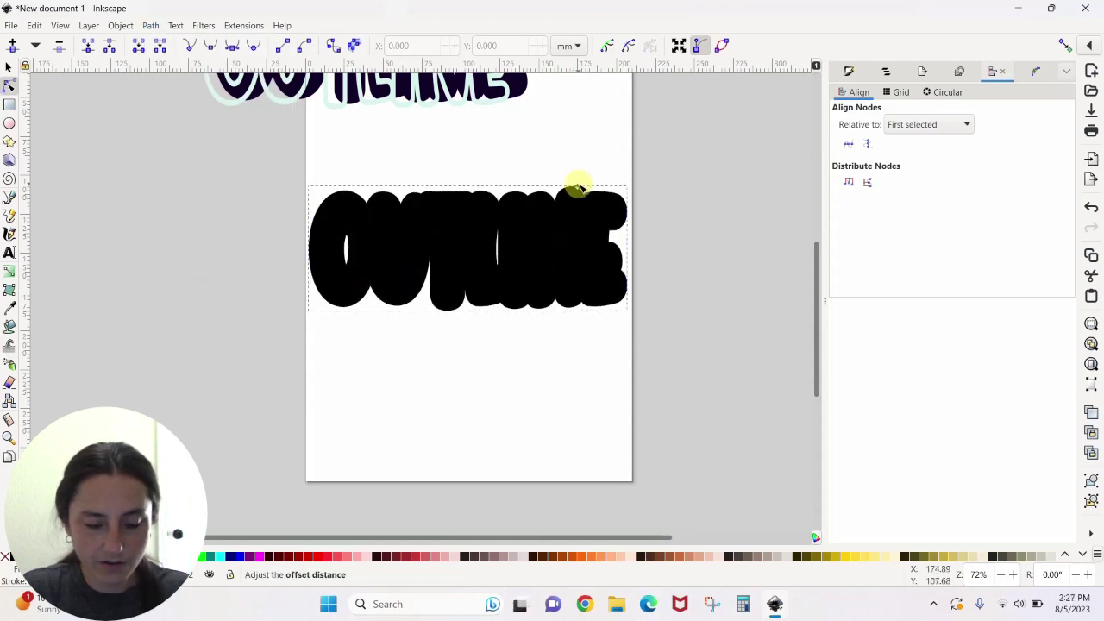
{"action": "key", "text": "ctrl+z"}
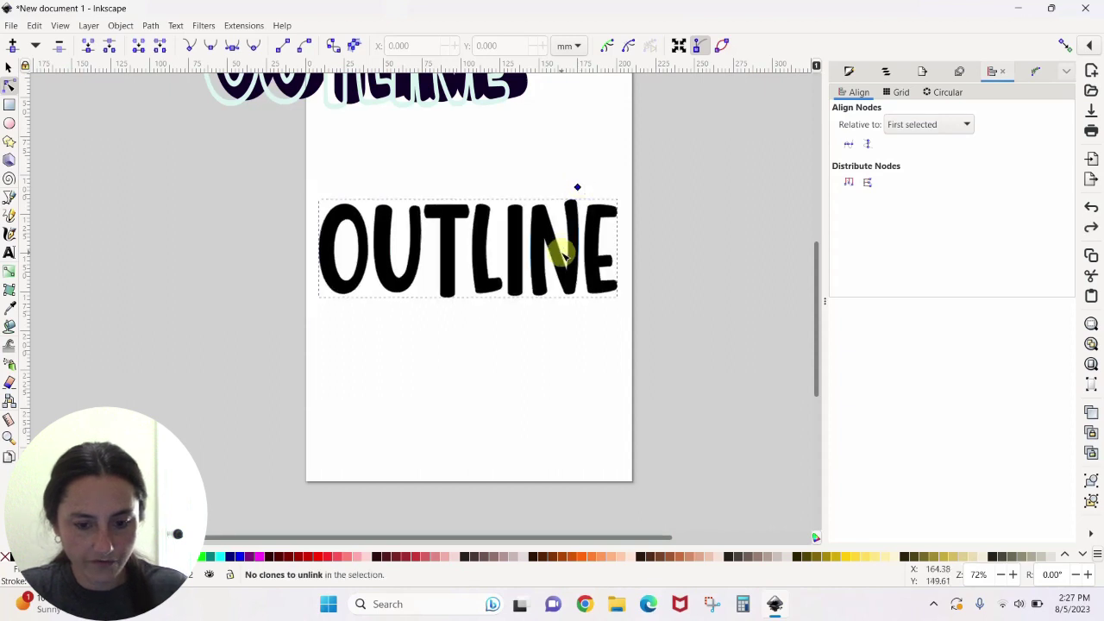
{"action": "left_click", "coordinate": [568, 277]}
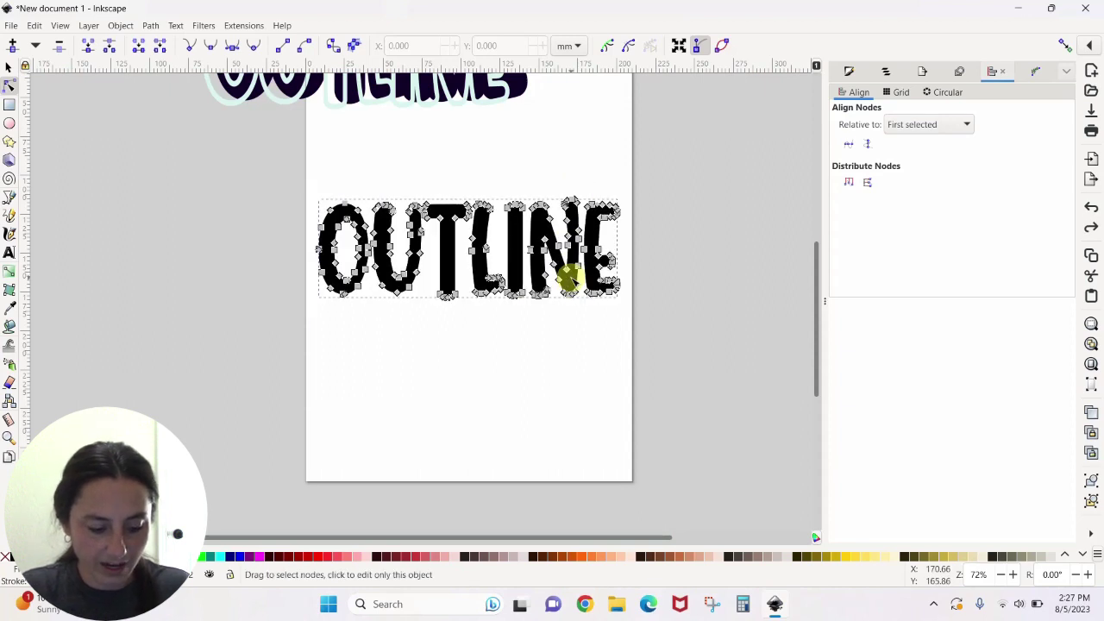
{"action": "key", "text": "ctrl+shift+z"}
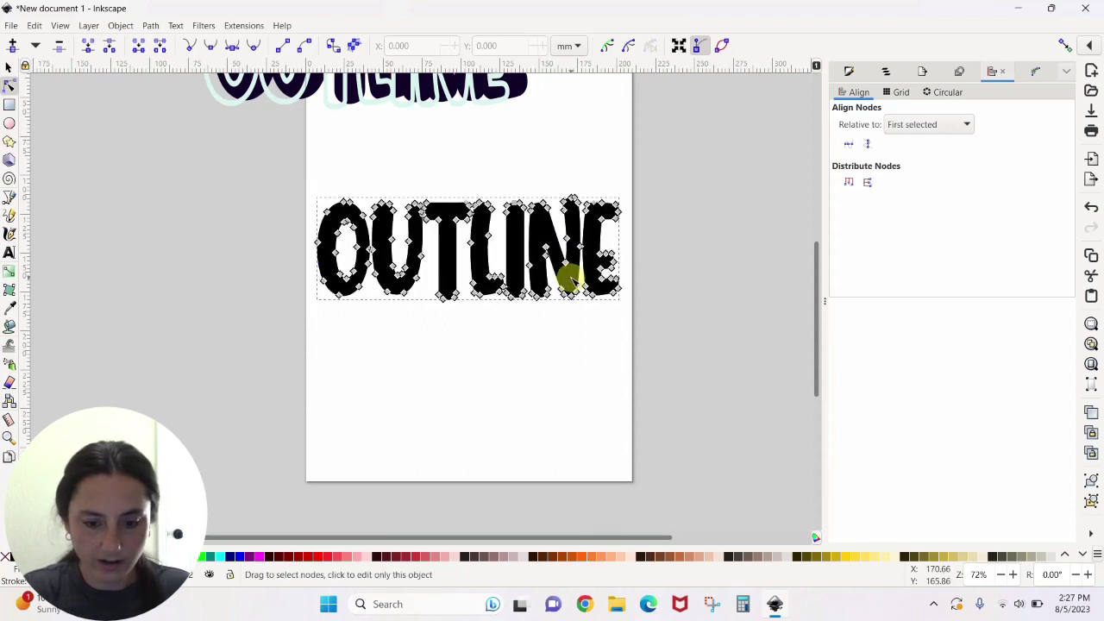
{"action": "key", "text": "ctrl+parenright"}
{"action": "key", "text": "ctrl+parenright"}
{"action": "key", "text": "ctrl+parenright"}
{"action": "key", "text": "ctrl+parenright"}
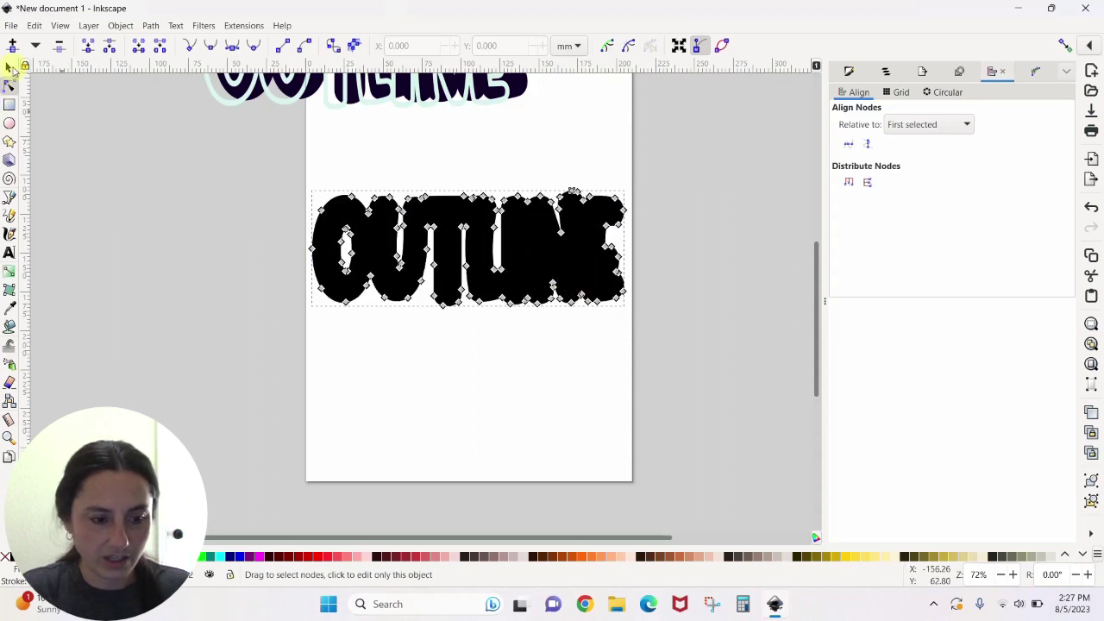
Duplicate the thick shape downward, delete the original, and move the outline path onto it
{"action": "left_click", "coordinate": [10, 69]}
{"action": "key", "text": "ctrl+d"}
{"action": "left_click_drag", "start_coordinate": [567, 288], "coordinate": [571, 442]}
{"action": "left_click", "coordinate": [563, 254]}
{"action": "key", "text": "Delete"}
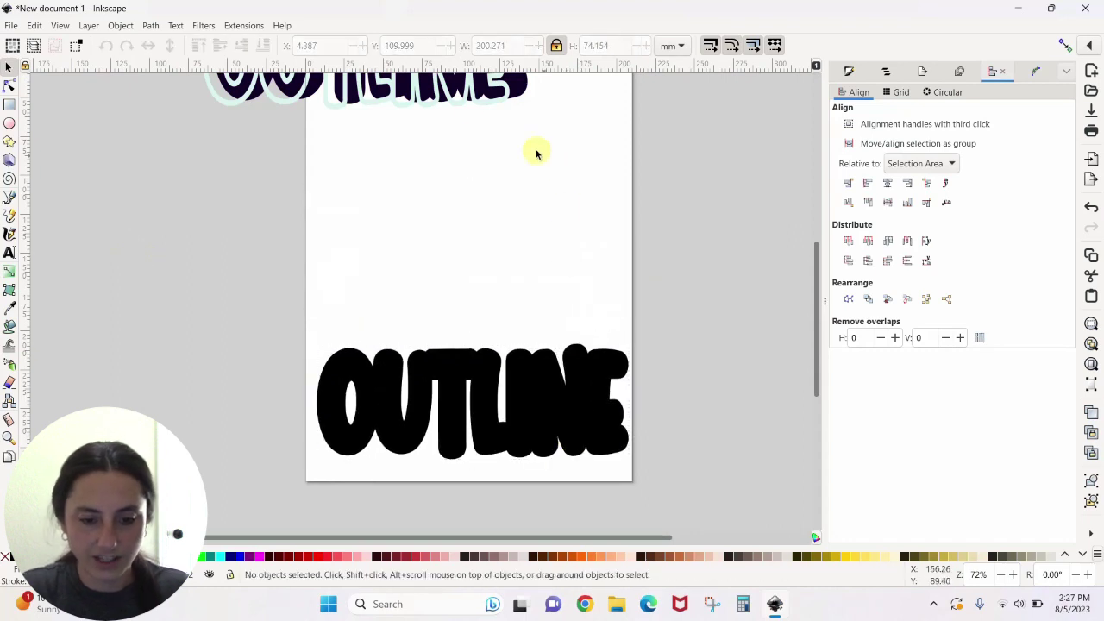
{"action": "left_click_drag", "start_coordinate": [473, 103], "coordinate": [592, 437]}
Raise the outline above the black shape, colour it pink, and move the pair to the page top
{"action": "left_click", "coordinate": [199, 44]}
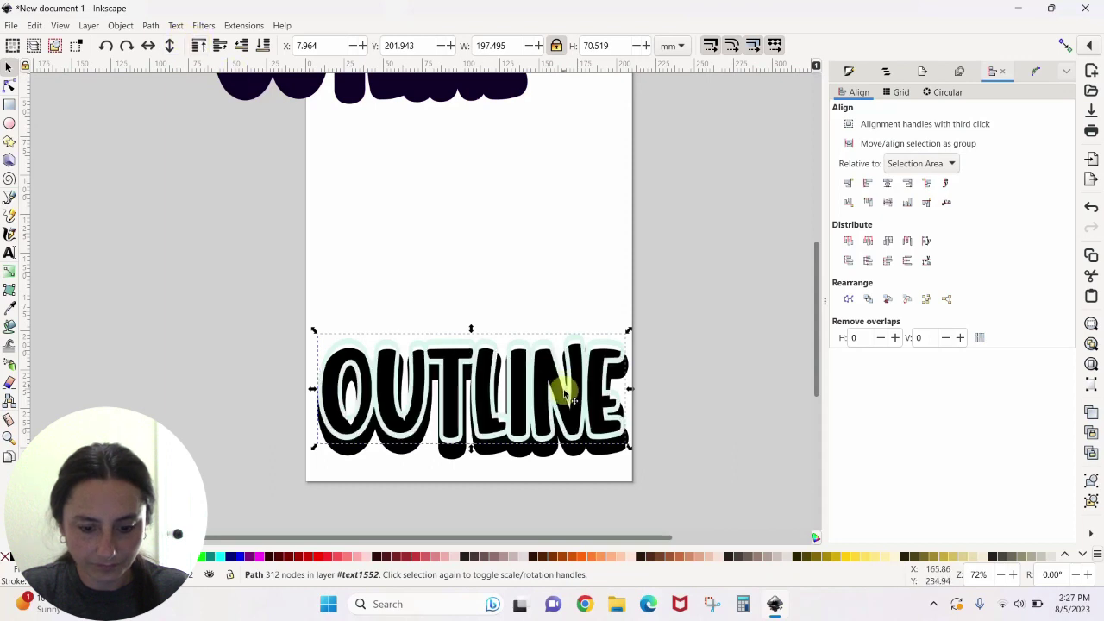
{"action": "left_click_drag", "start_coordinate": [565, 399], "coordinate": [567, 411]}
{"action": "left_click", "coordinate": [352, 556]}
{"action": "left_click", "coordinate": [517, 252]}
{"action": "left_click_drag", "start_coordinate": [679, 291], "coordinate": [239, 502]}
{"action": "left_click_drag", "start_coordinate": [485, 434], "coordinate": [485, 248]}
{"action": "left_click", "coordinate": [711, 306]}
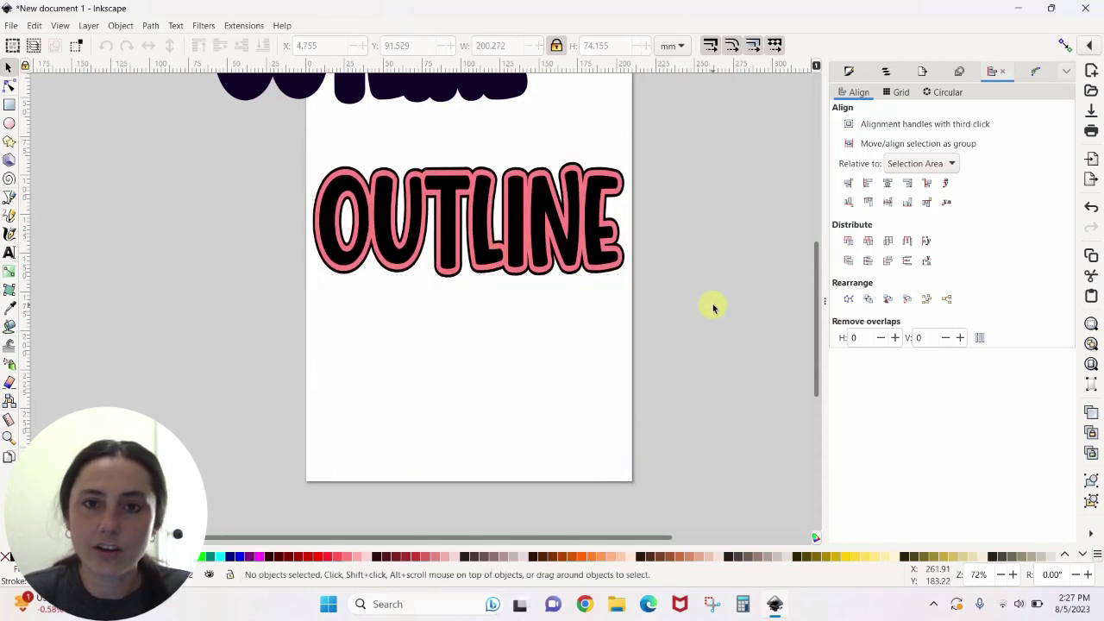